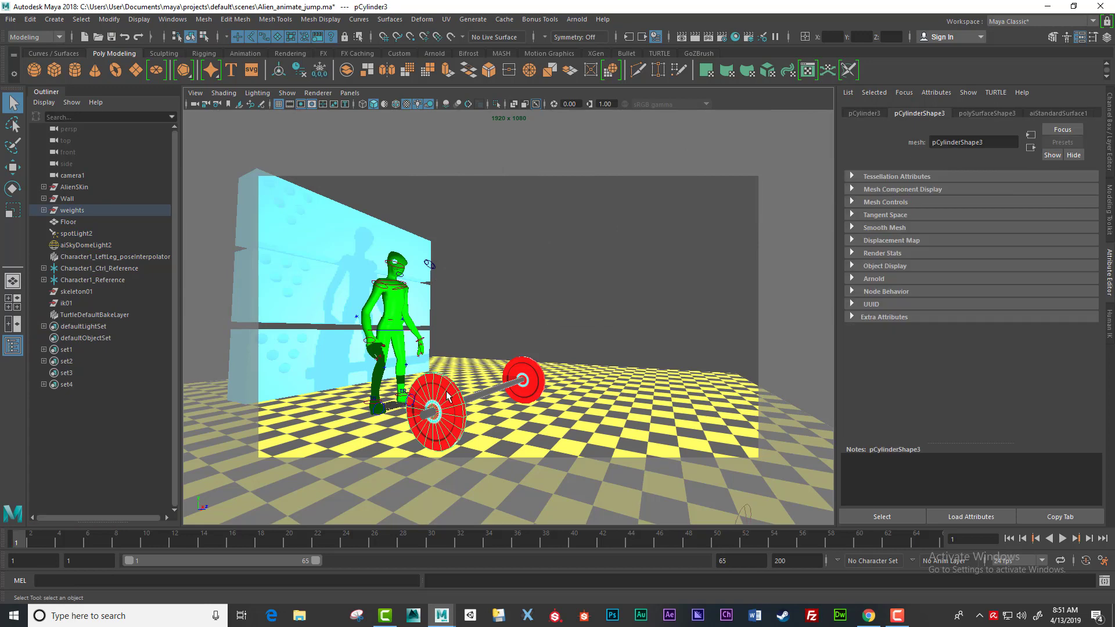
Inspect the scene objects by selecting the far barbell plate, the wall, the alien body and the floor in turn.
click(528, 382)
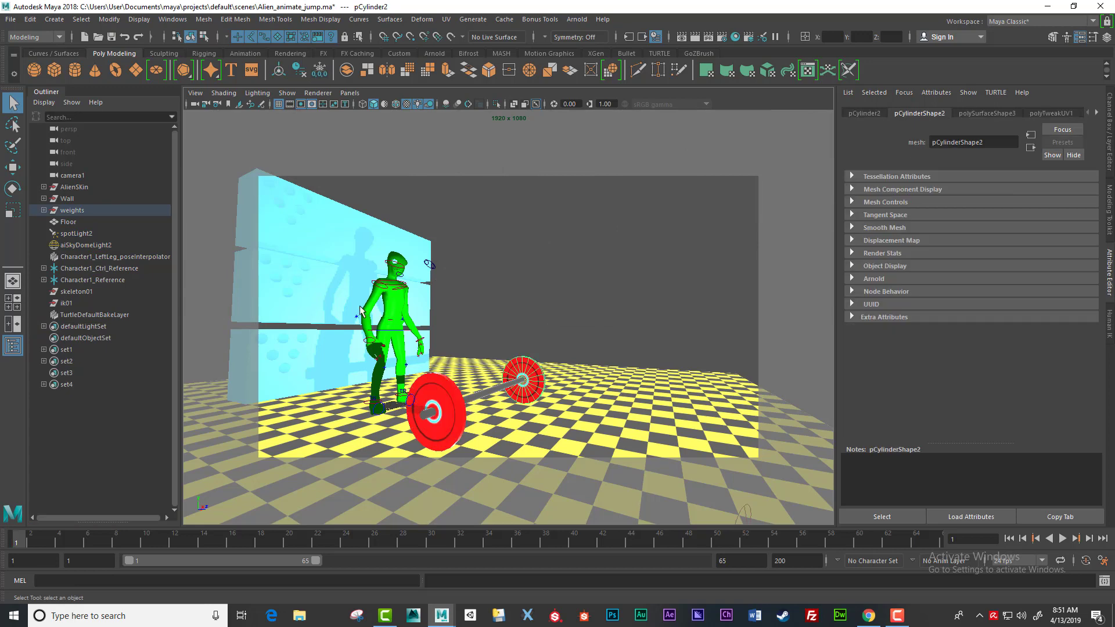
click(333, 243)
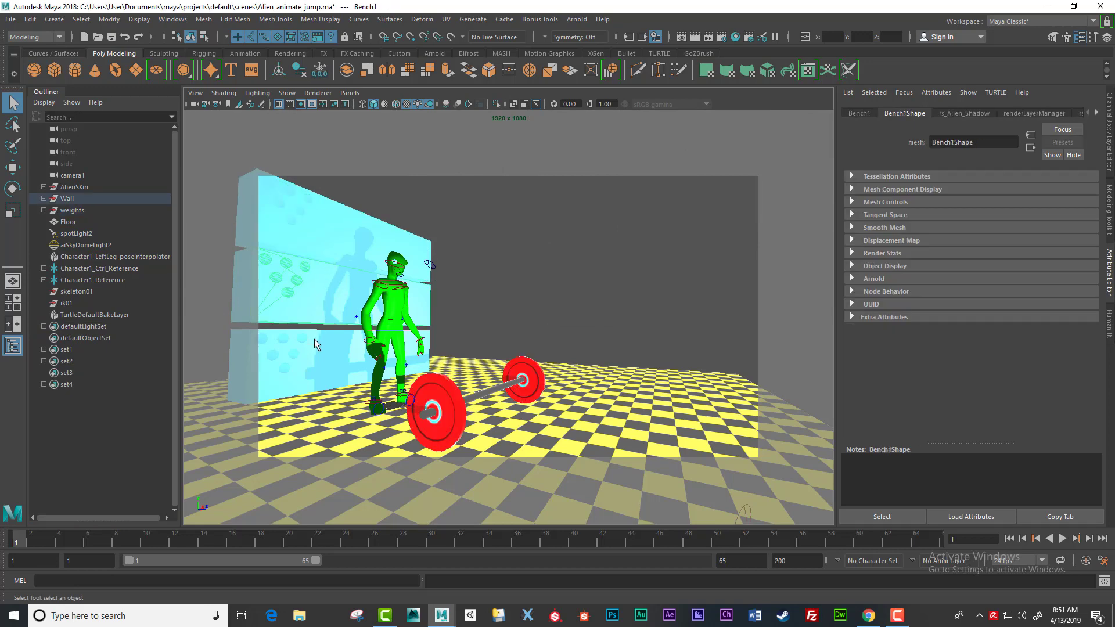
click(394, 306)
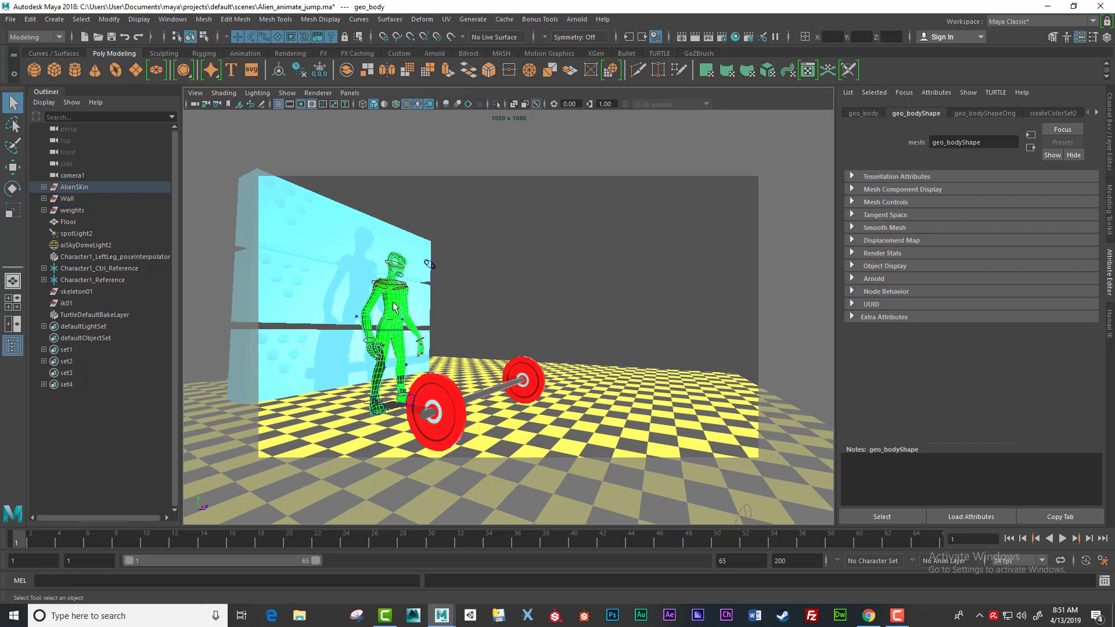
click(570, 430)
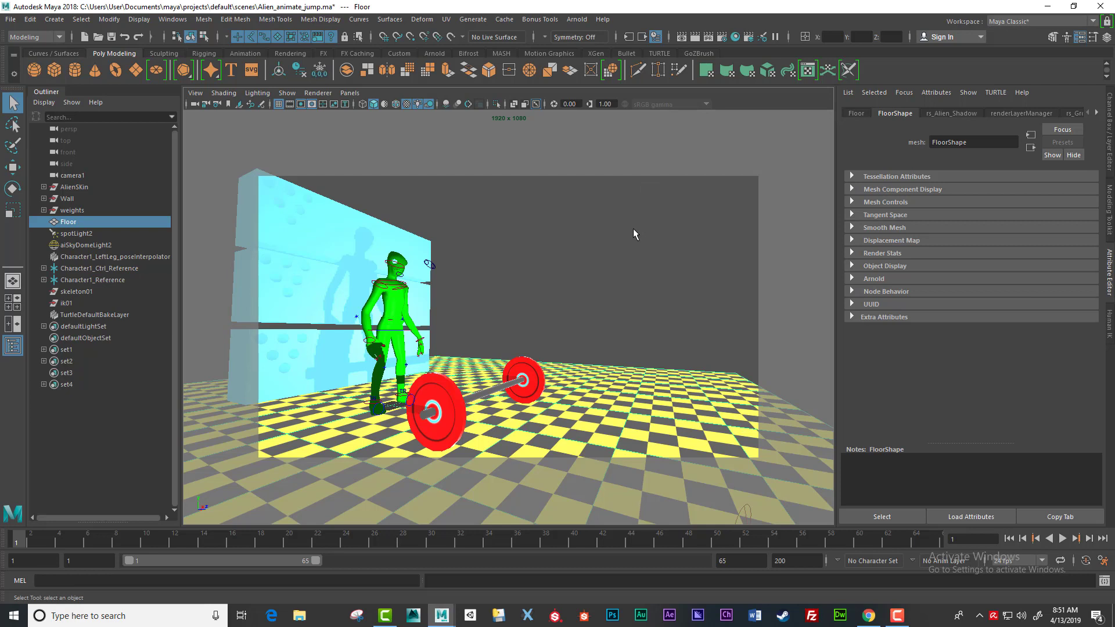
Bring up the Render Setup window, reposition it over the viewport and collapse its Scene section.
click(749, 37)
drag(686, 138, 713, 155)
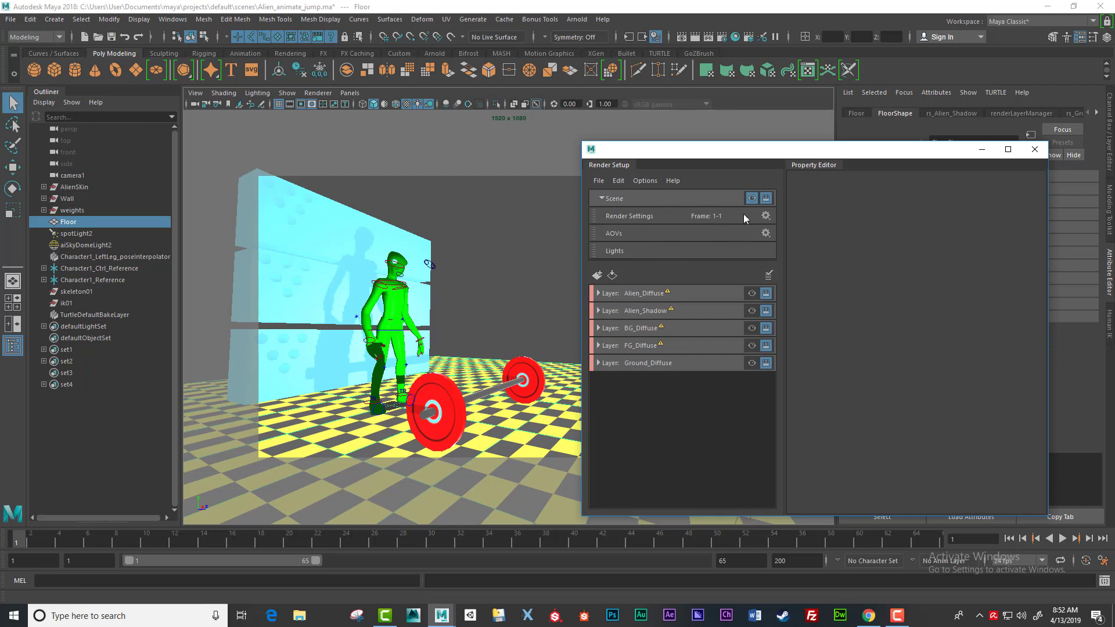
click(602, 199)
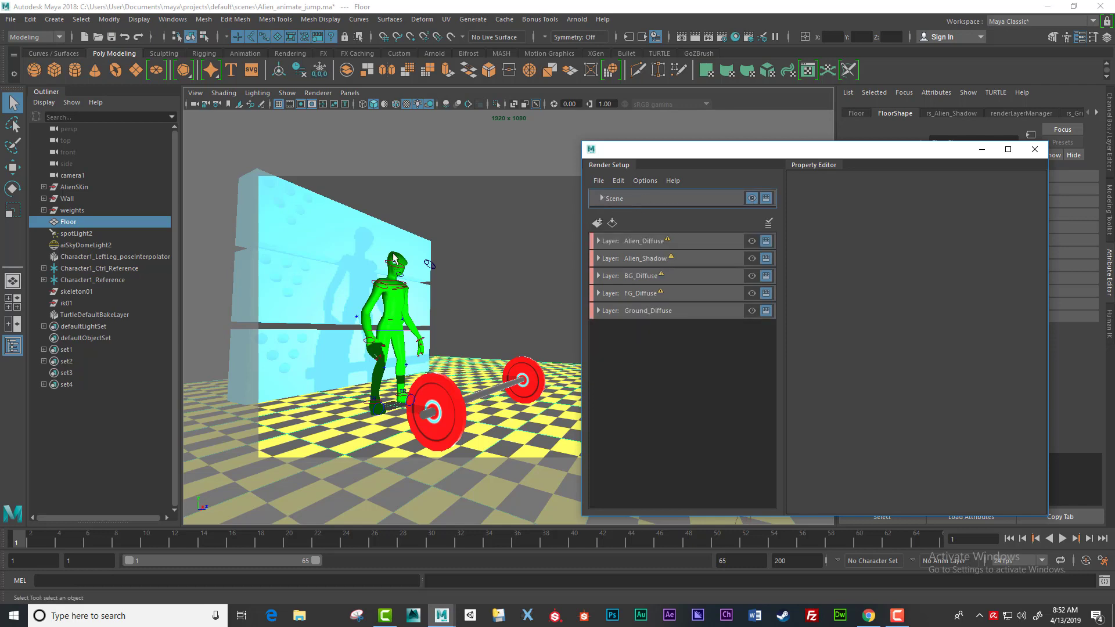
Preview the Alien_Diffuse, Alien_Shadow, BG_Diffuse, FG_Diffuse and Ground_Diffuse render layers one after another.
click(752, 241)
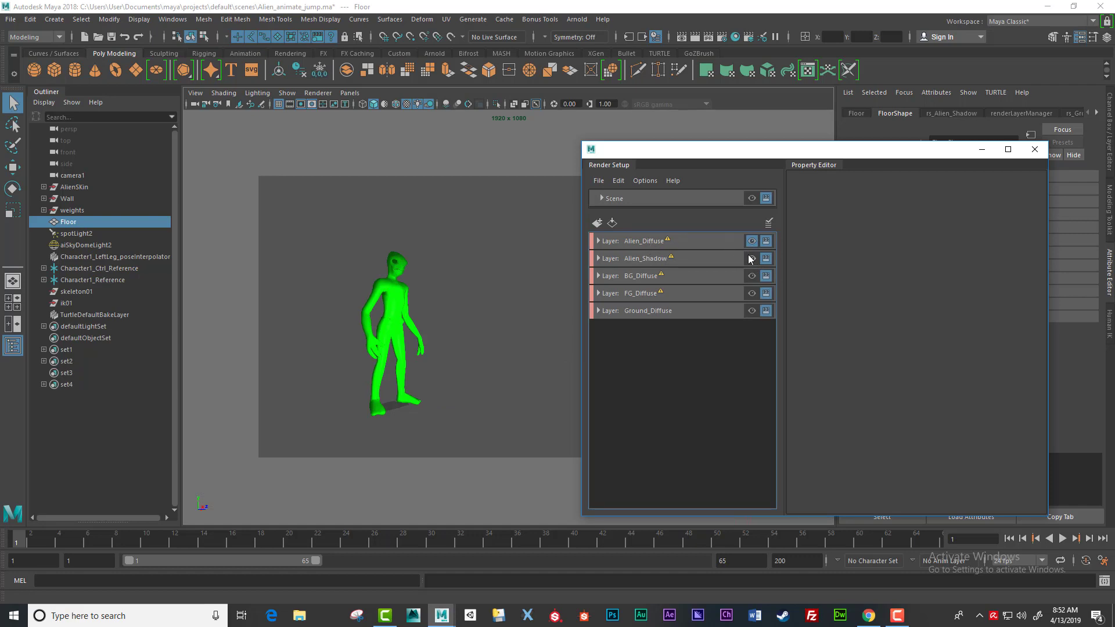
click(751, 258)
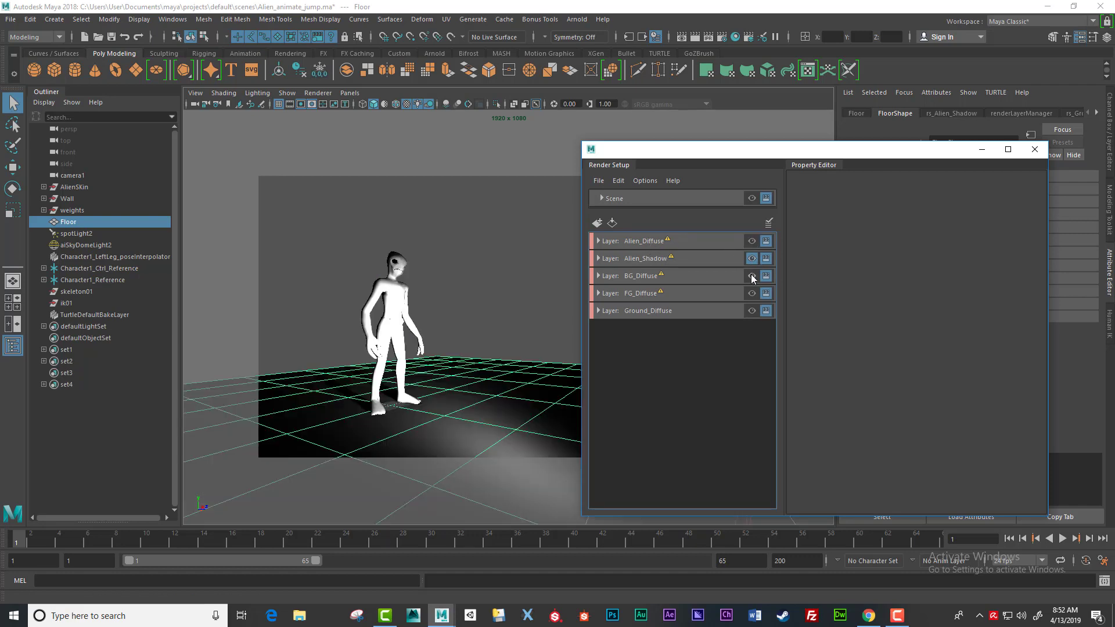
click(751, 276)
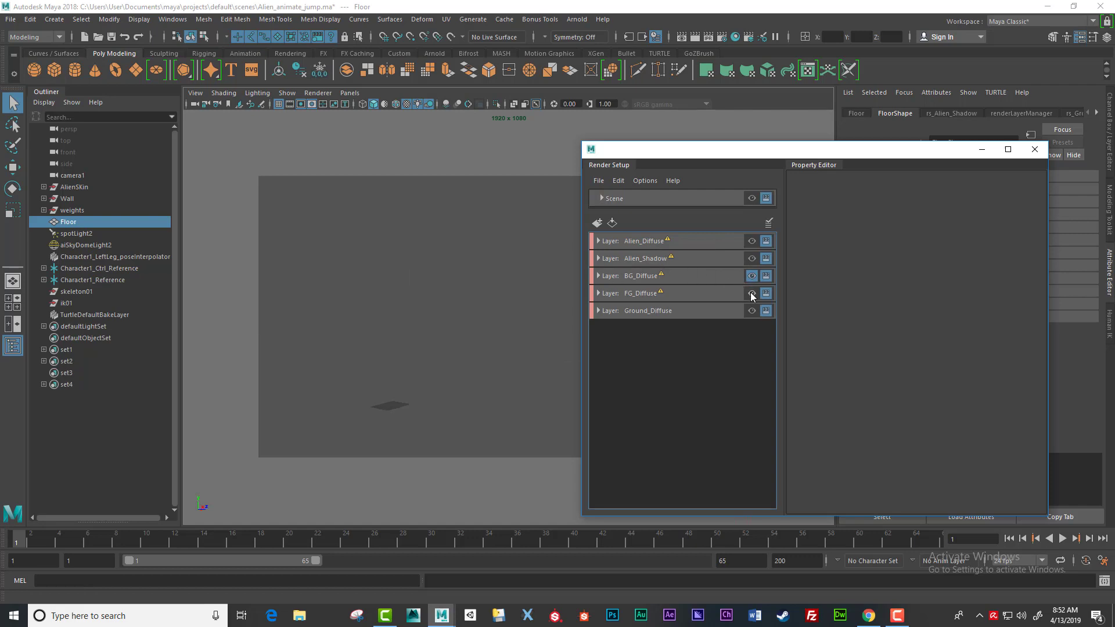
click(750, 295)
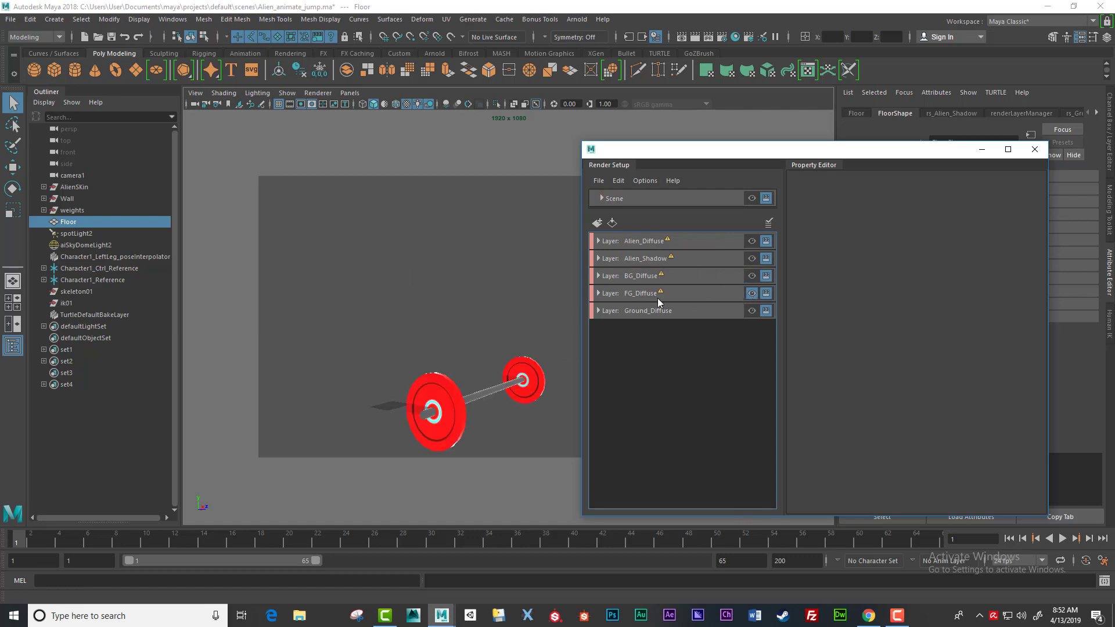
click(752, 310)
Make BG_Diffuse the visible layer and remove the struck-out missing objects from its collection3, keeping spotLight2.
click(698, 278)
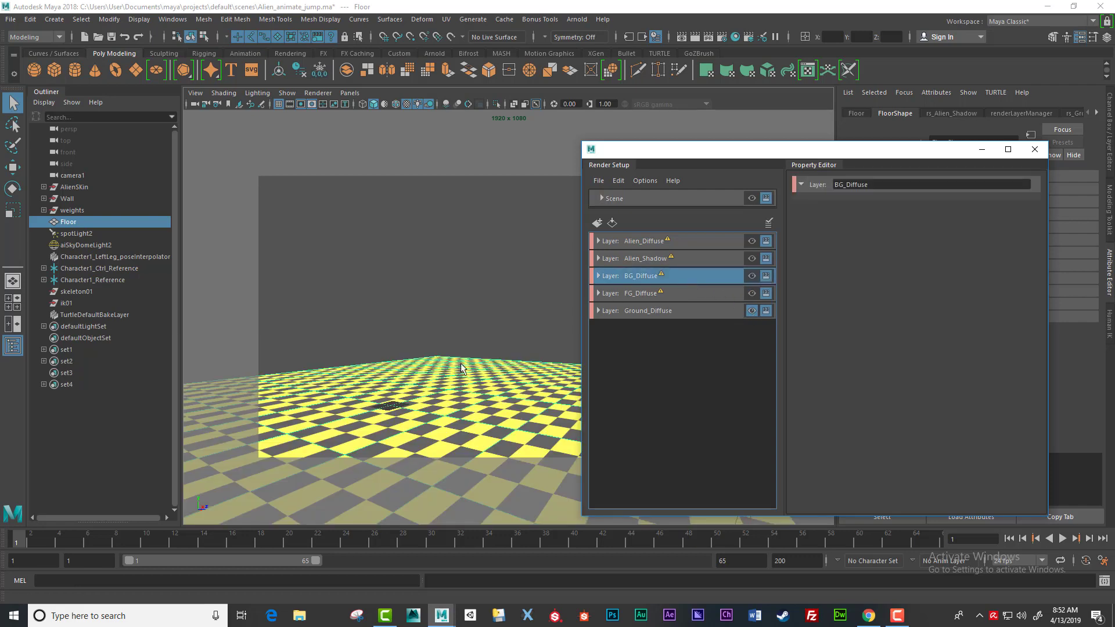
click(752, 276)
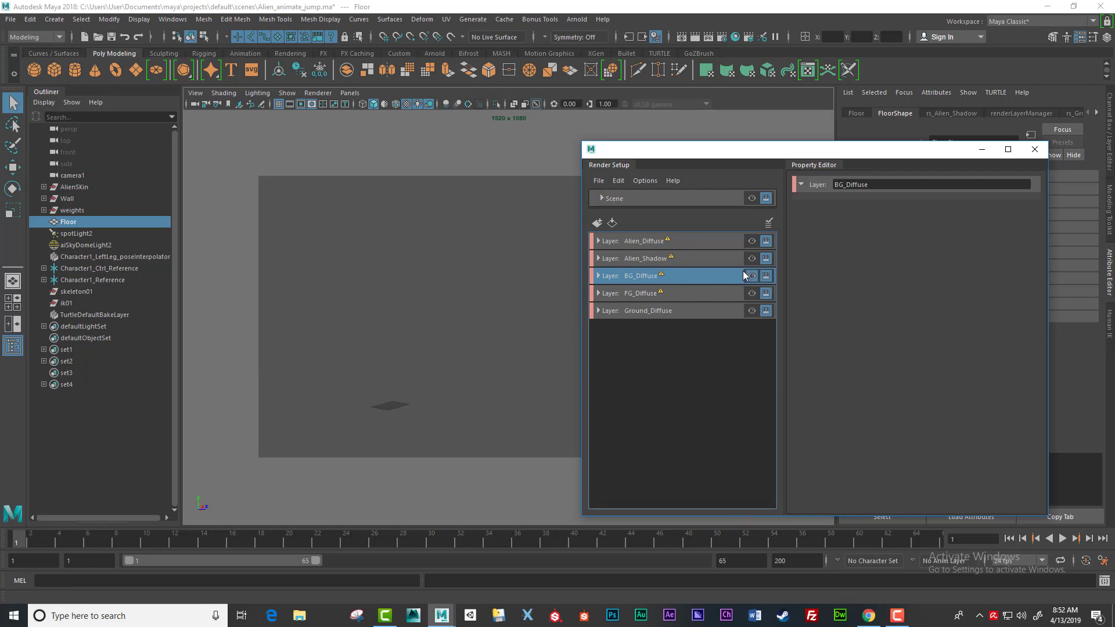
click(599, 276)
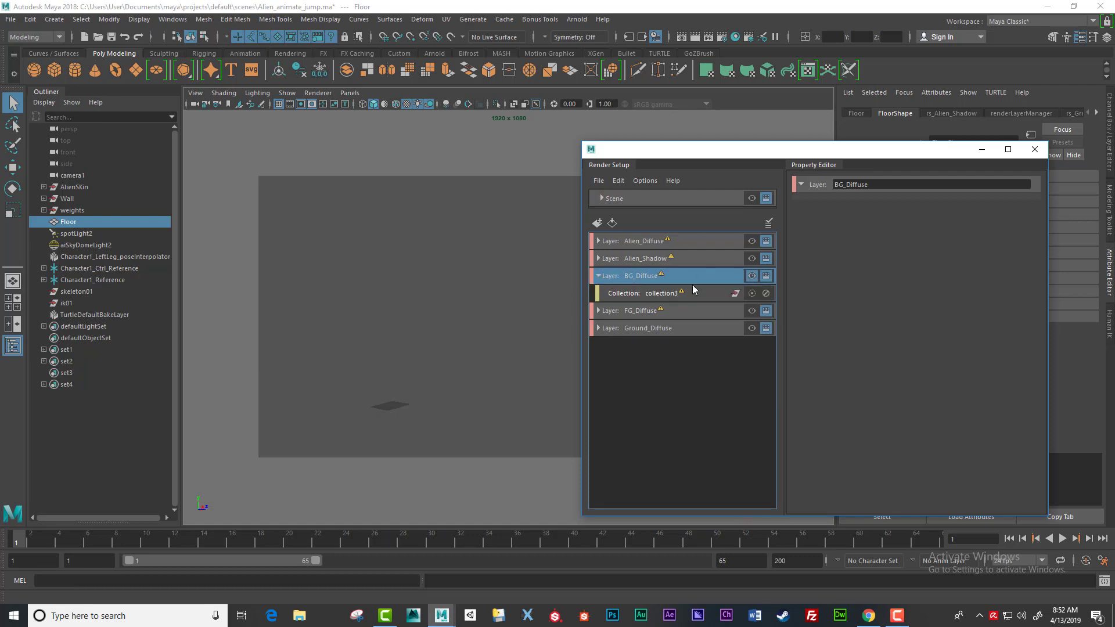
click(712, 292)
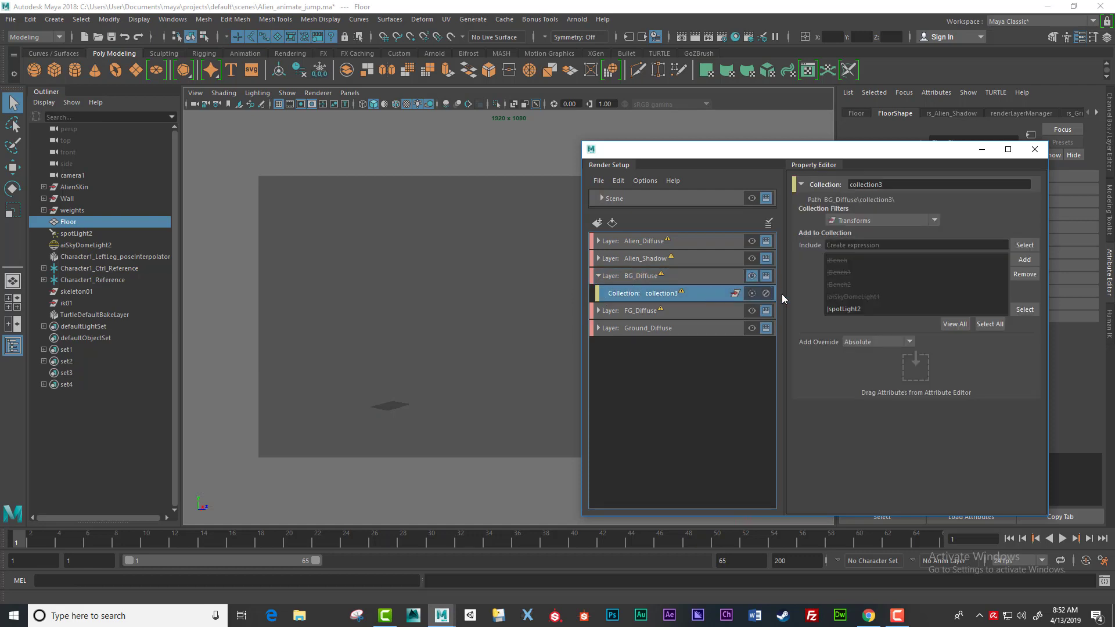
click(842, 259)
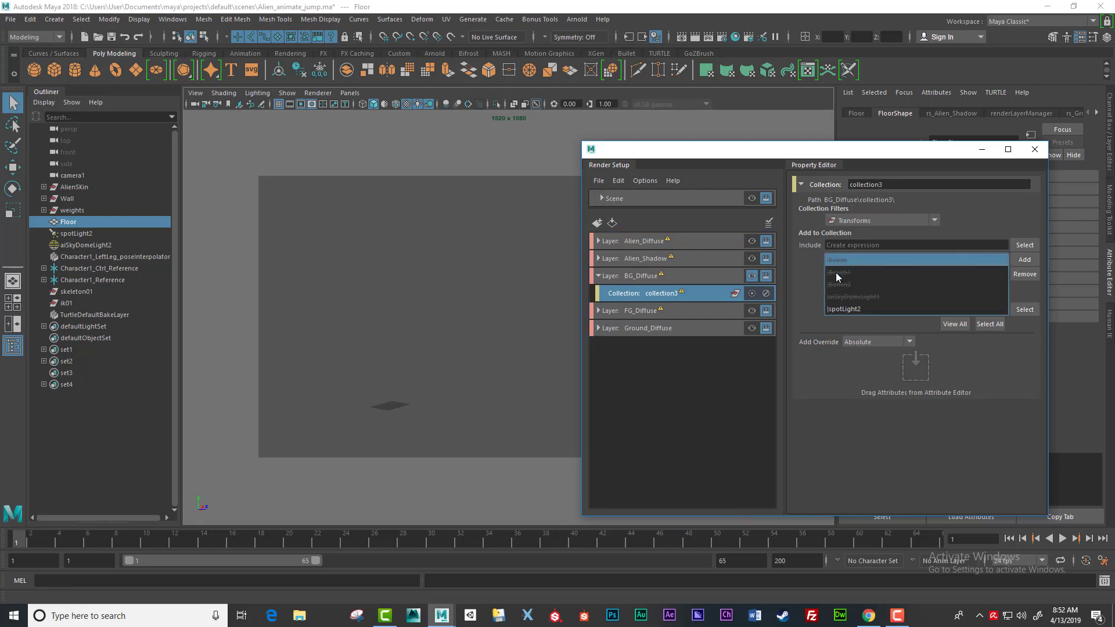
drag(836, 273, 981, 281)
click(1025, 274)
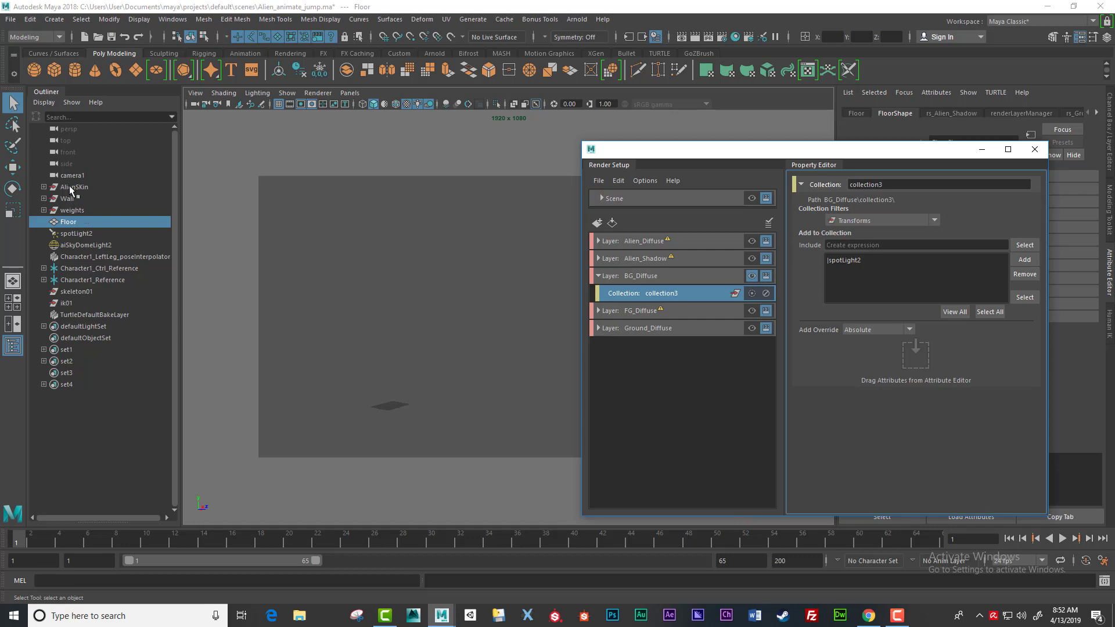
Add the Wall group to collection3 of the BG_Diffuse layer and check which objects the group contains.
click(68, 222)
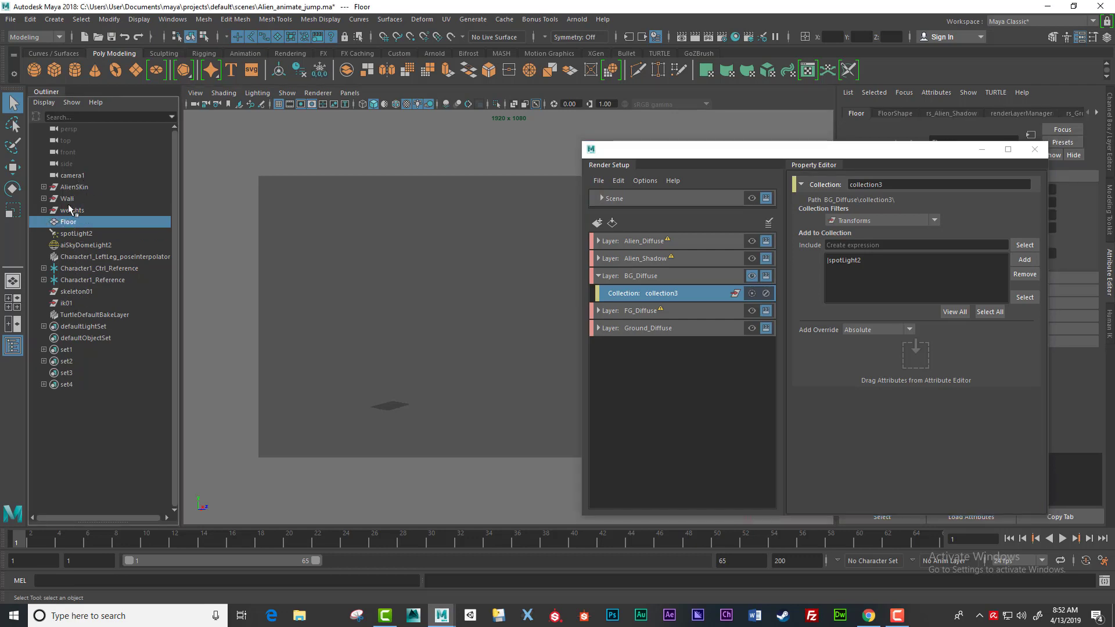
click(68, 199)
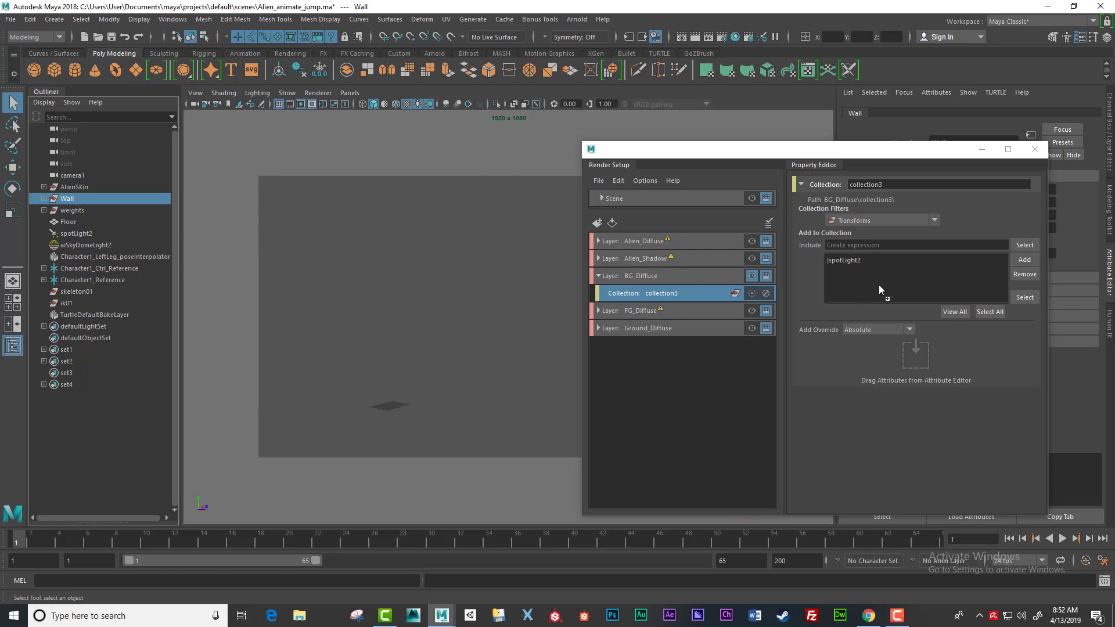
drag(879, 284, 879, 282)
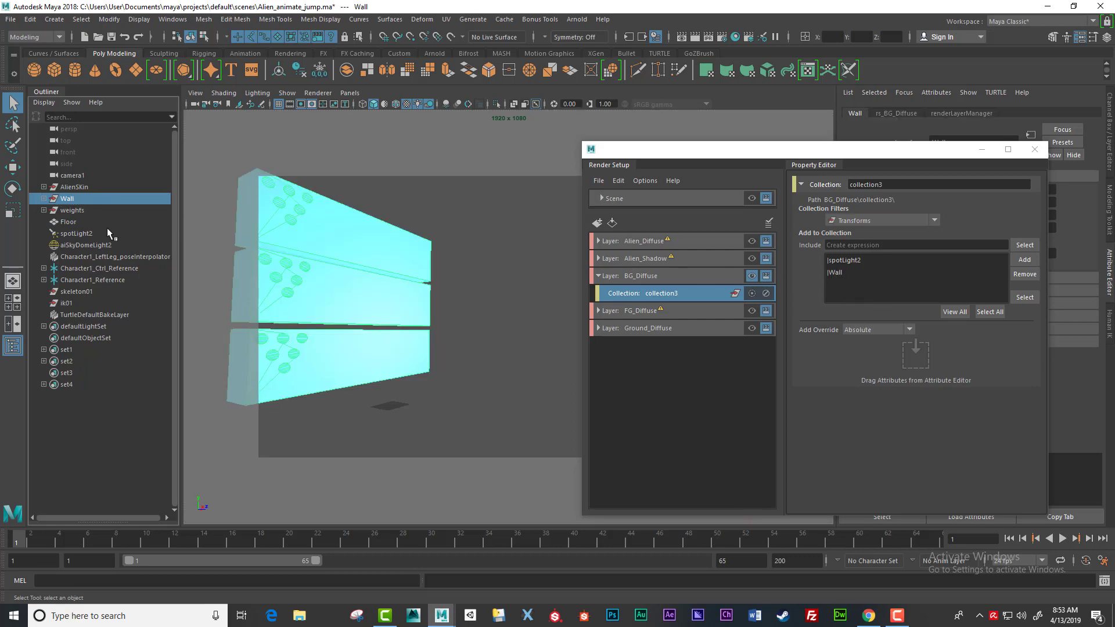
click(44, 199)
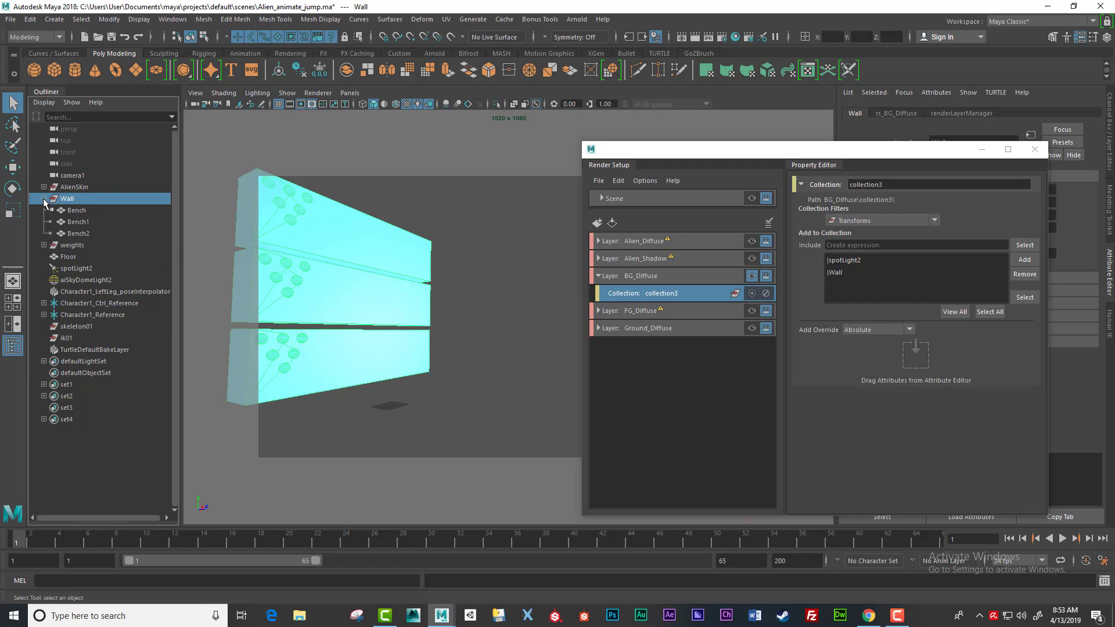
click(44, 199)
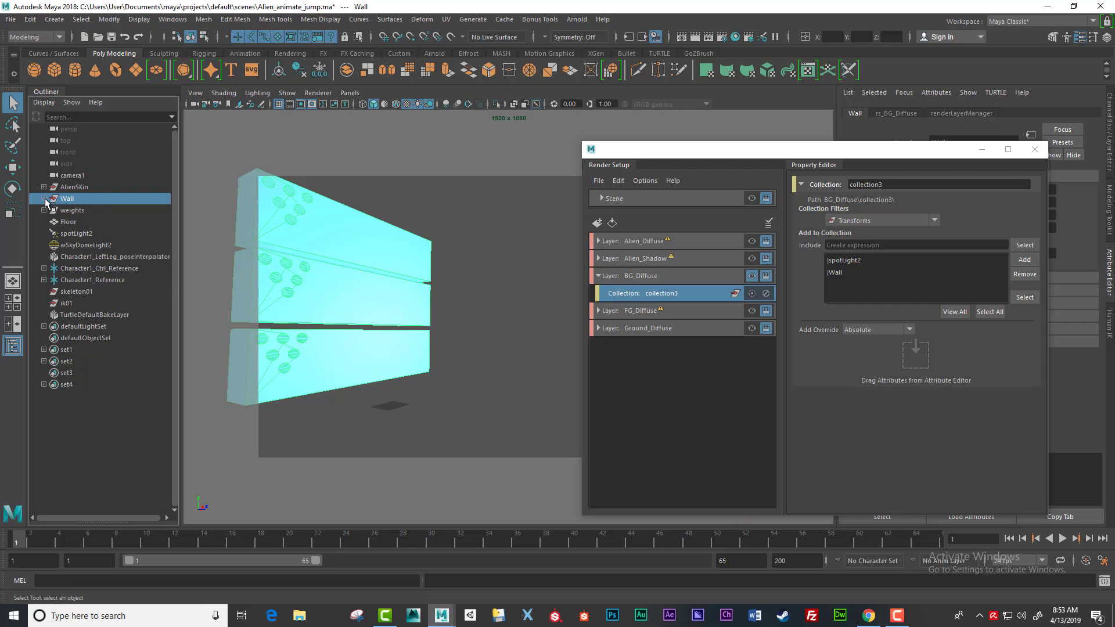
Collapse the BG_Diffuse layer and preview the FG_Diffuse and Ground_Diffuse layers.
click(598, 276)
click(751, 293)
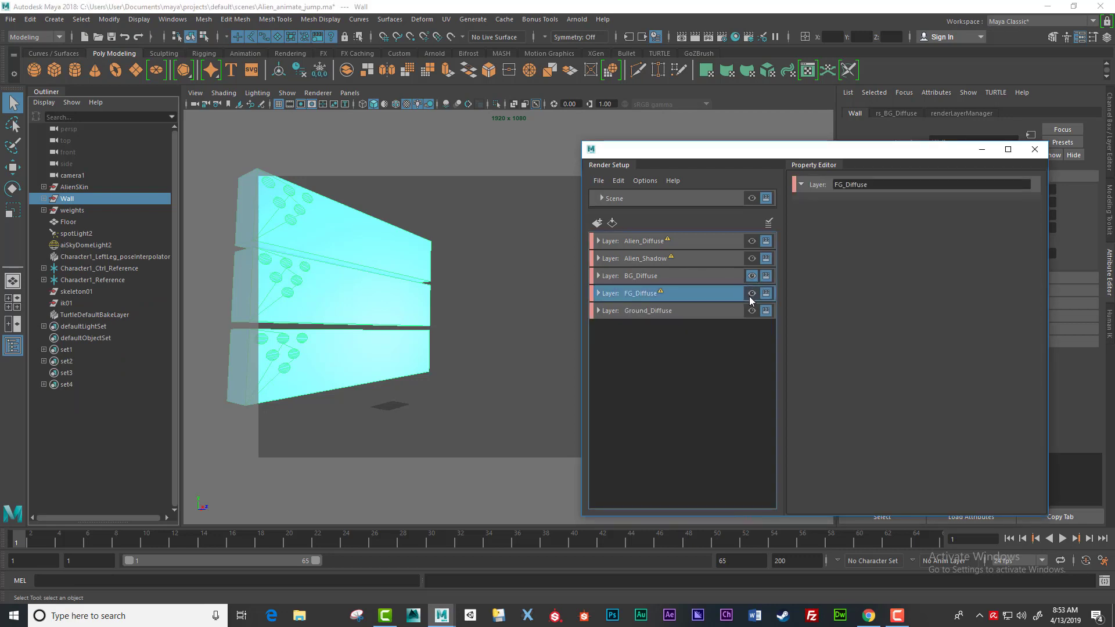
click(751, 311)
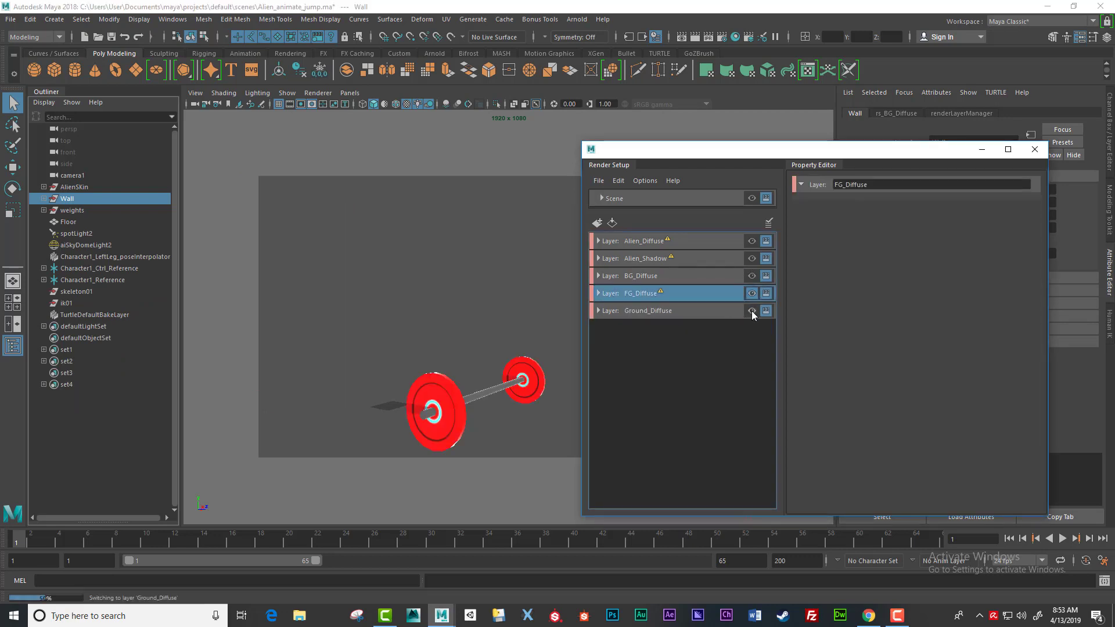
Delete all existing render layers: Ground_Diffuse, FG_Diffuse, BG_Diffuse, Alien_Shadow and Alien_Diffuse.
click(736, 314)
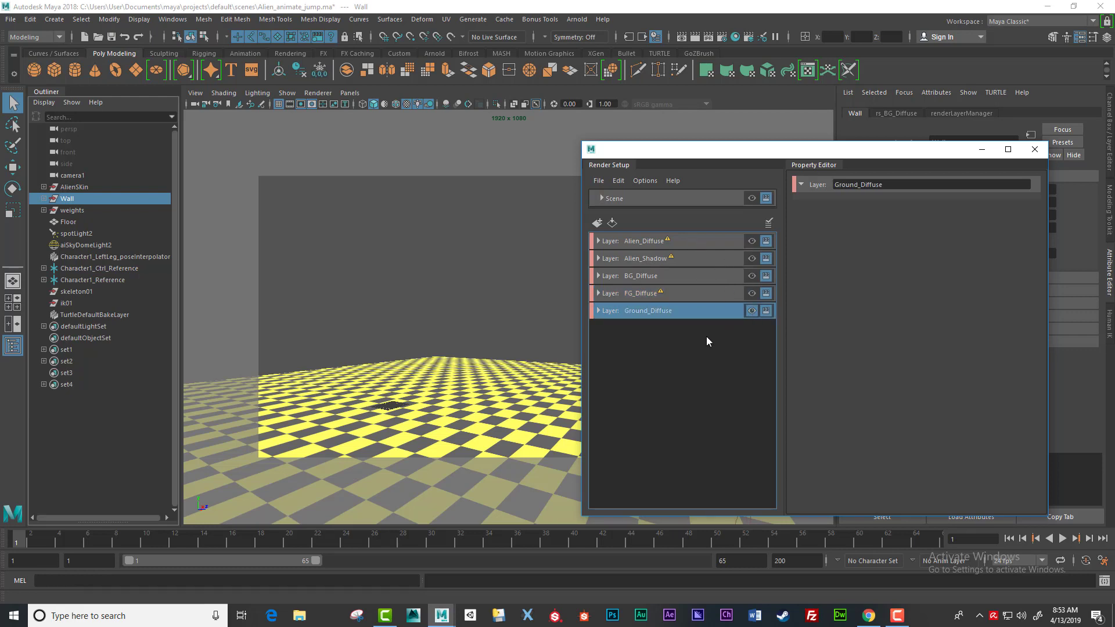
key(Delete)
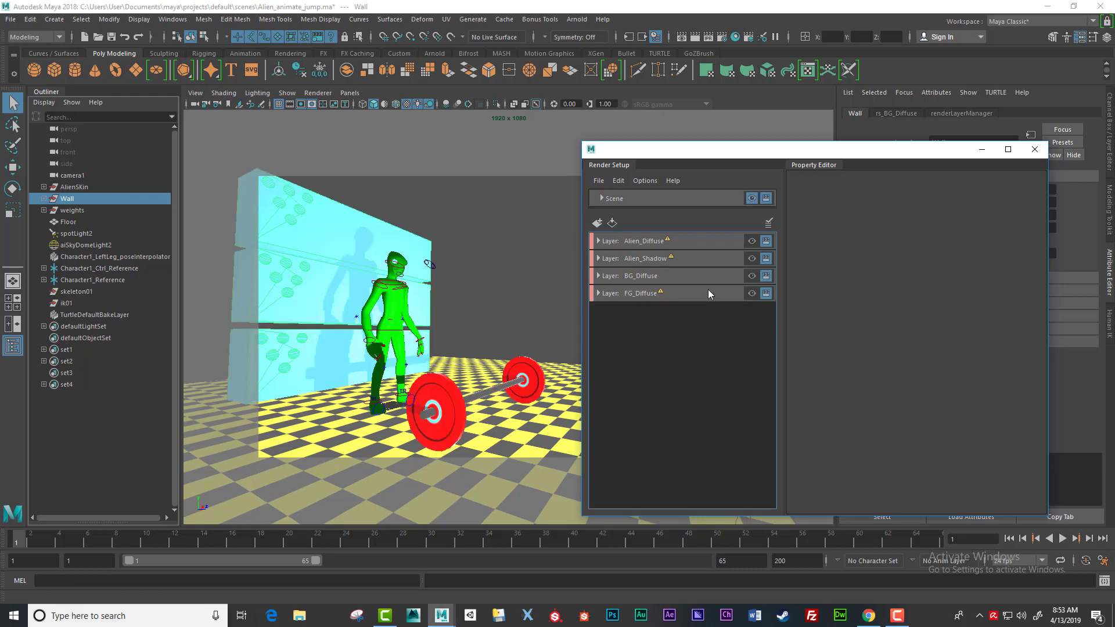
click(708, 289)
key(Delete)
click(709, 282)
key(Delete)
click(705, 259)
key(Delete)
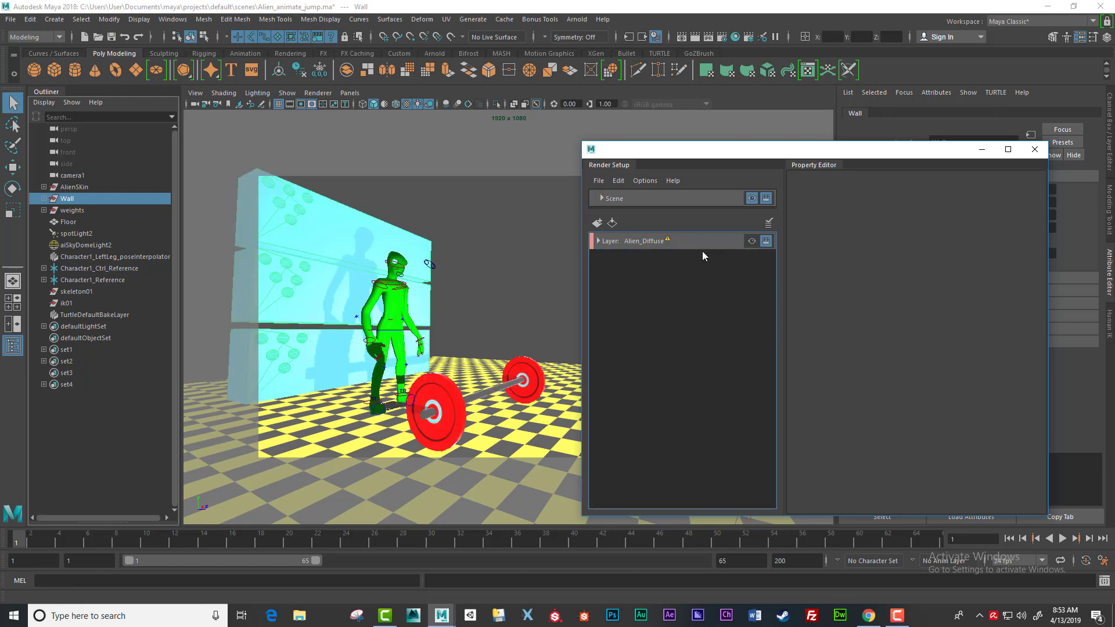
click(702, 243)
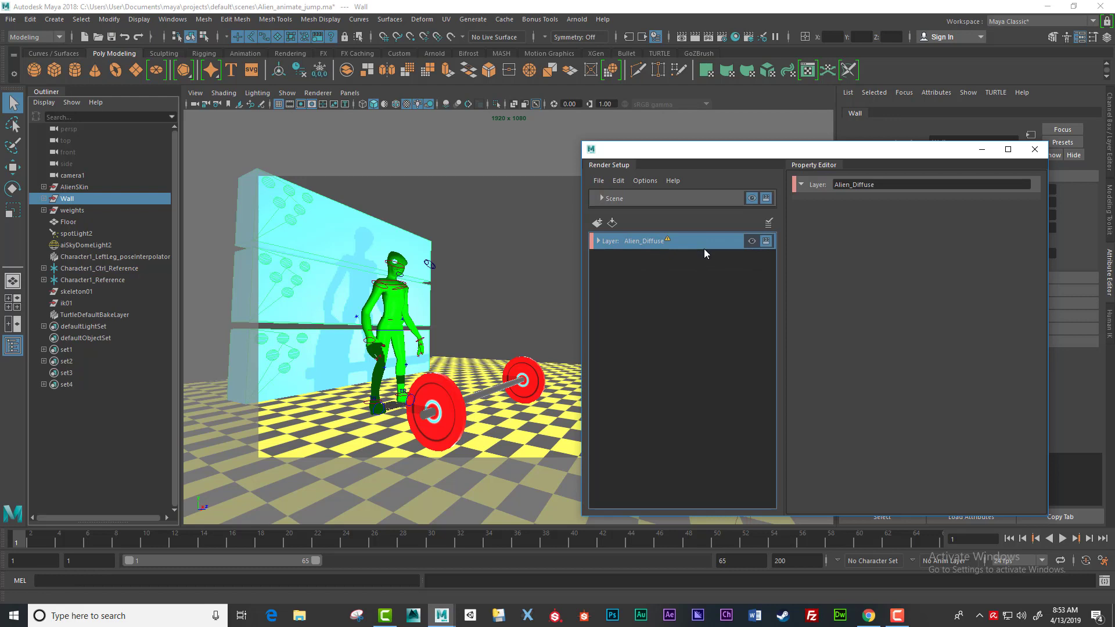
key(Delete)
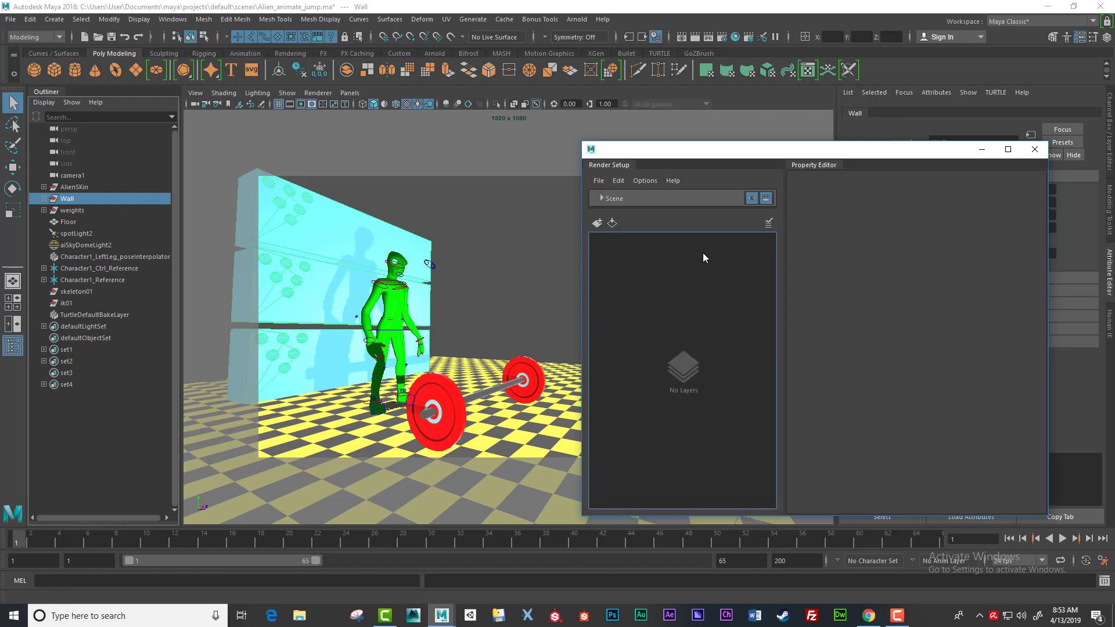
Create a new render layer and name it Alien_Diffuse_Pass.
click(597, 223)
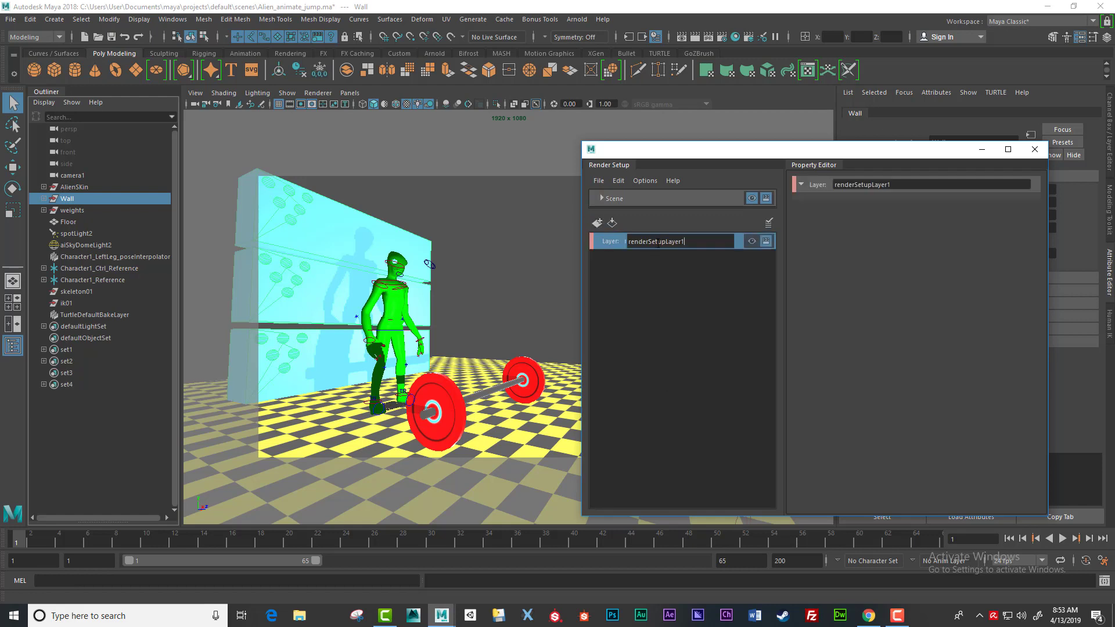
drag(686, 240, 628, 238)
text(Alien Diffuse Pass)
key(Return)
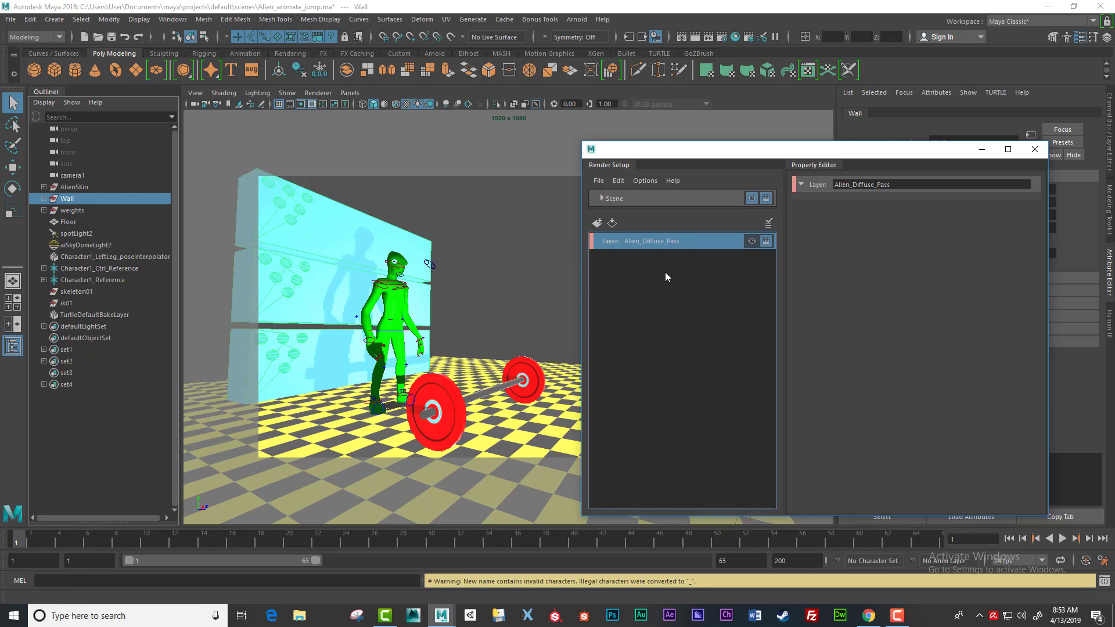
Create a collection in the Alien_Diffuse_Pass layer, keeping its default name, and add the AlienSKin group to it.
right_click(676, 244)
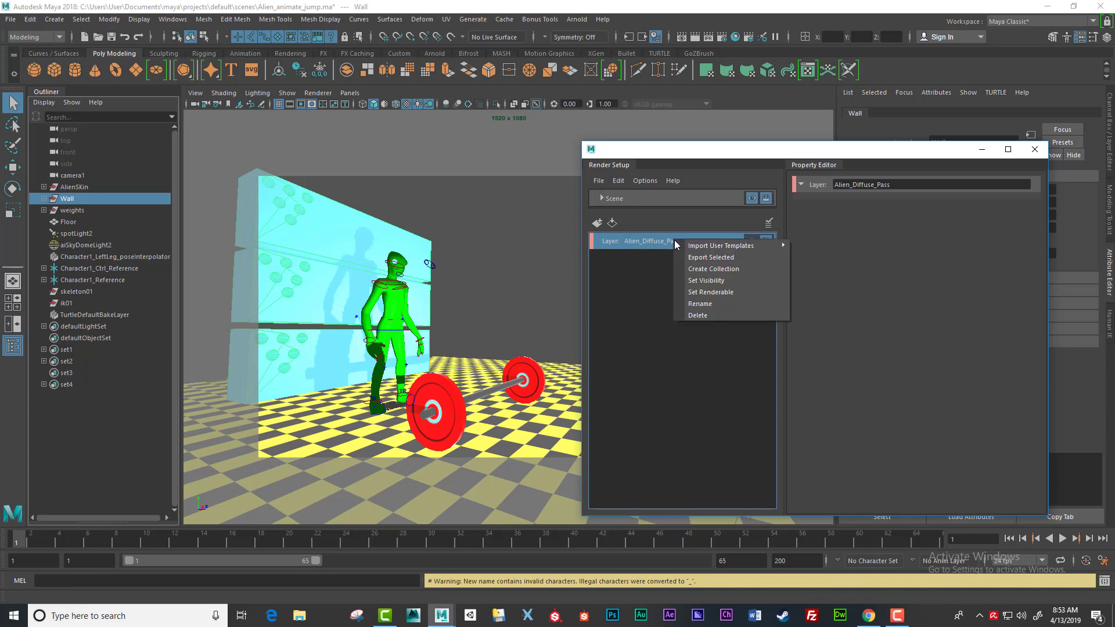
click(719, 270)
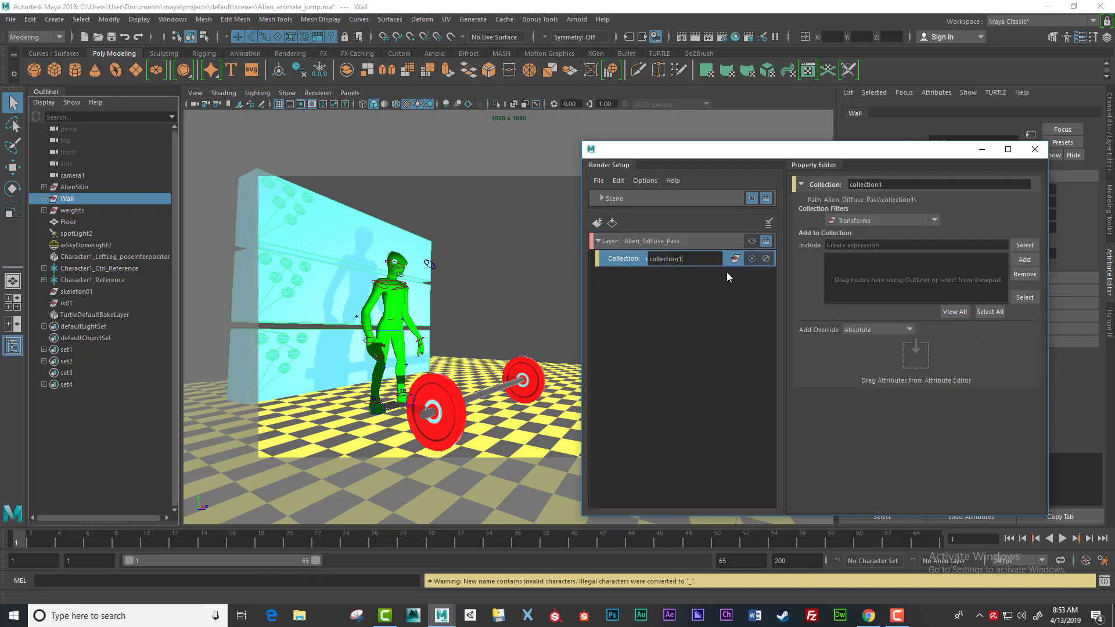
click(719, 294)
click(668, 259)
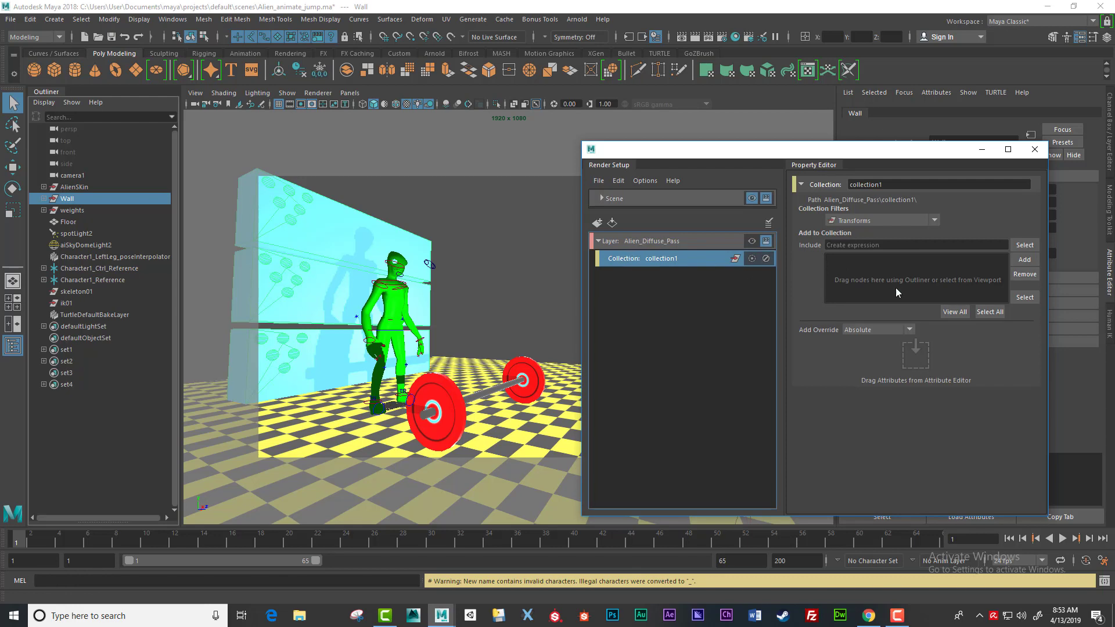
click(74, 187)
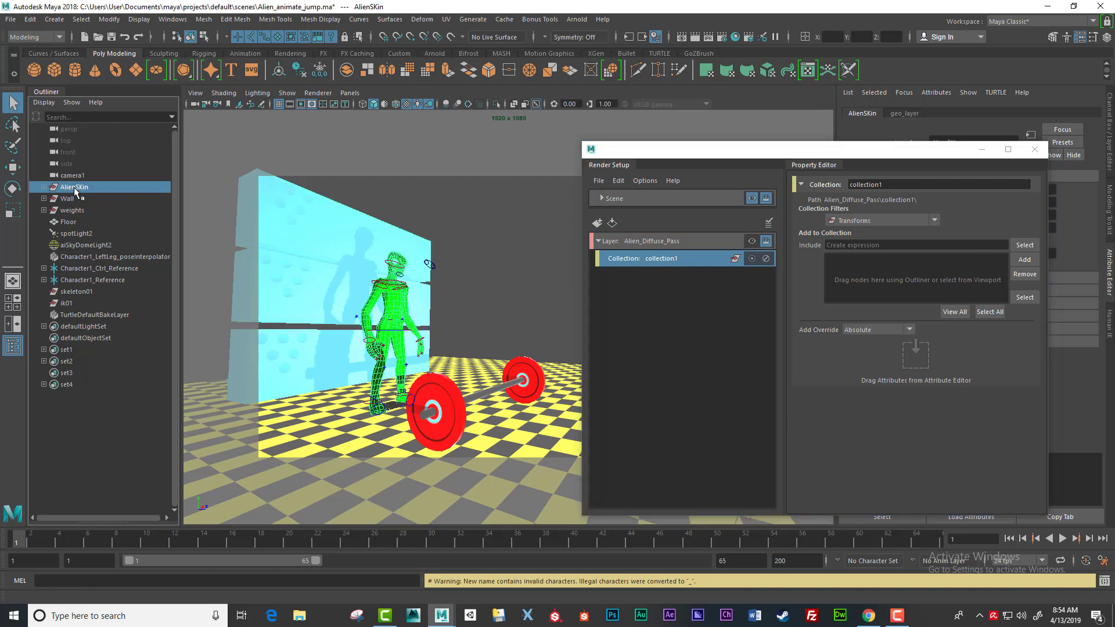
click(1015, 261)
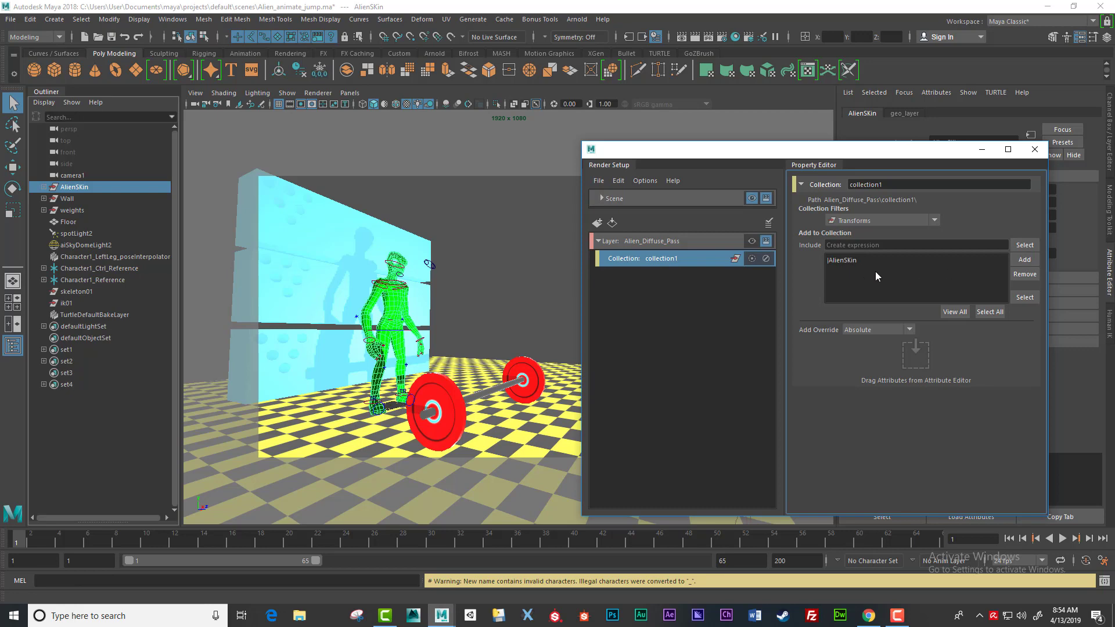
Add aiSkyDomeLight2 and spotLight2 to the Alien_Diffuse_Pass collection and make that layer the visible one.
click(81, 246)
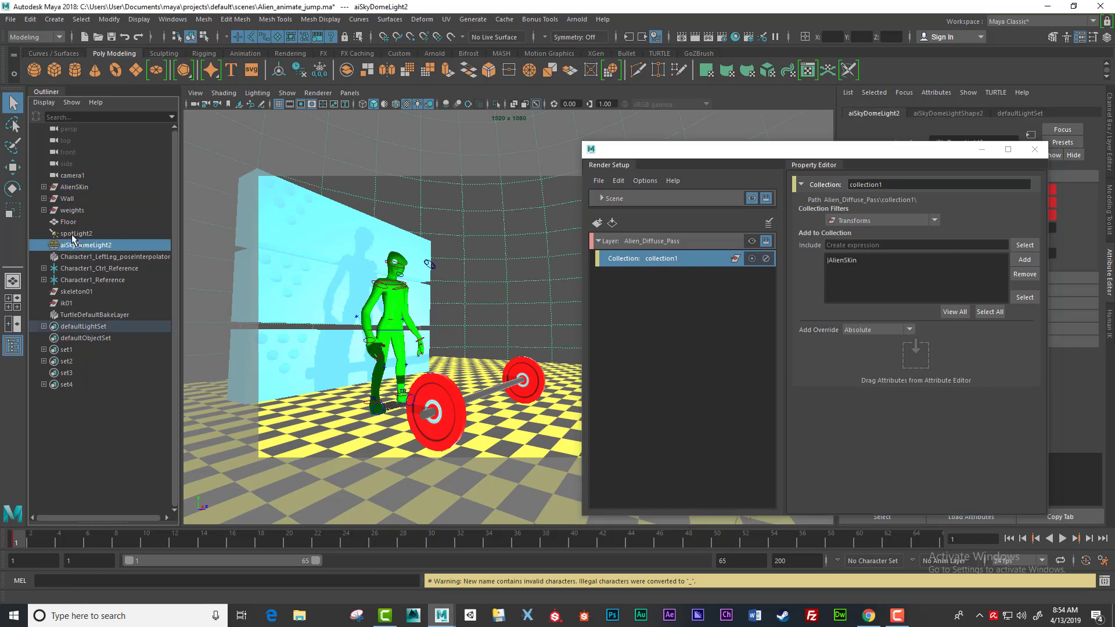
ctrl+click(73, 235)
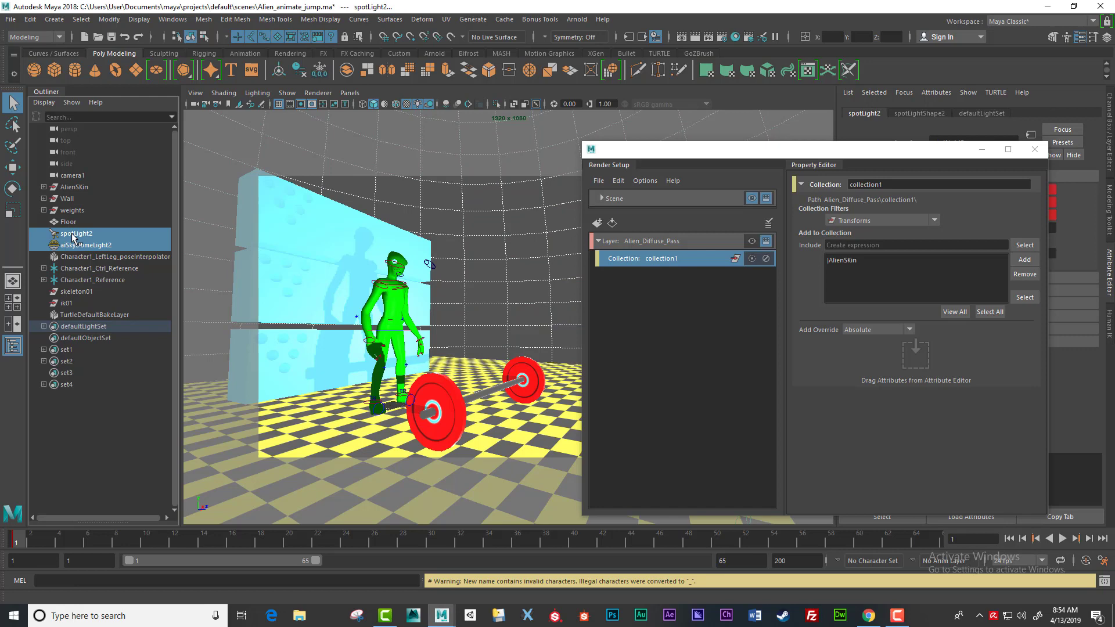
click(1021, 261)
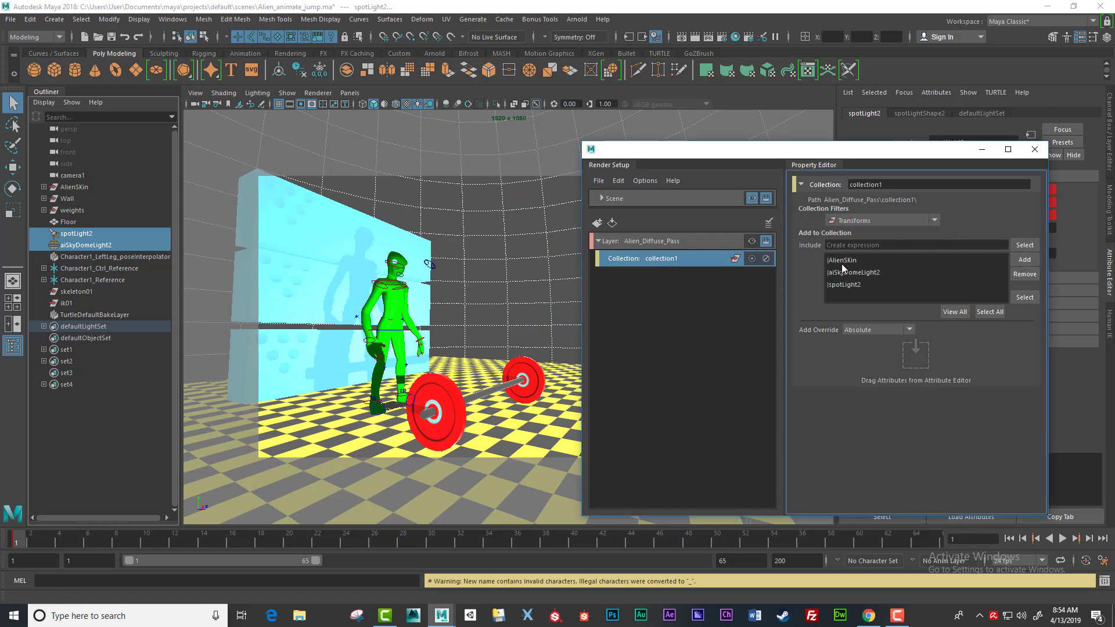
click(752, 241)
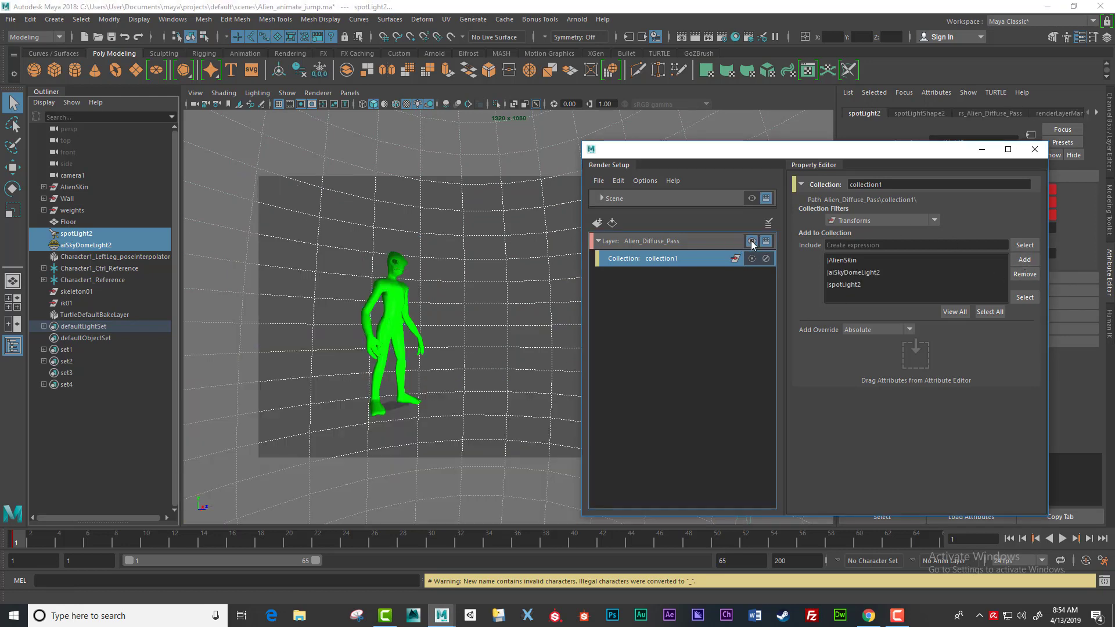
Collapse the Alien_Diffuse_Pass layer and create a new render layer named Alien_Shadow_Pass.
click(601, 241)
click(597, 222)
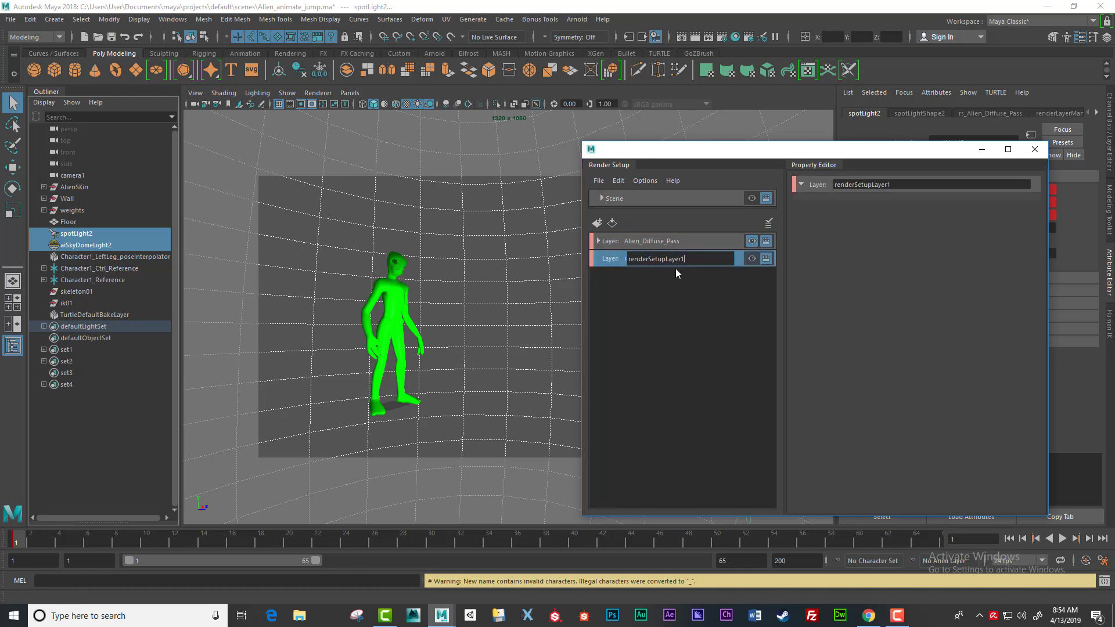
drag(684, 259, 617, 263)
text(Alien ShadownPass)
key(Return)
Create a collection with its default name in Alien_Shadow_Pass and add AlienSKin, Wall, weights, Floor, spotLight2 and aiSkyDomeLight2 to it.
right_click(665, 262)
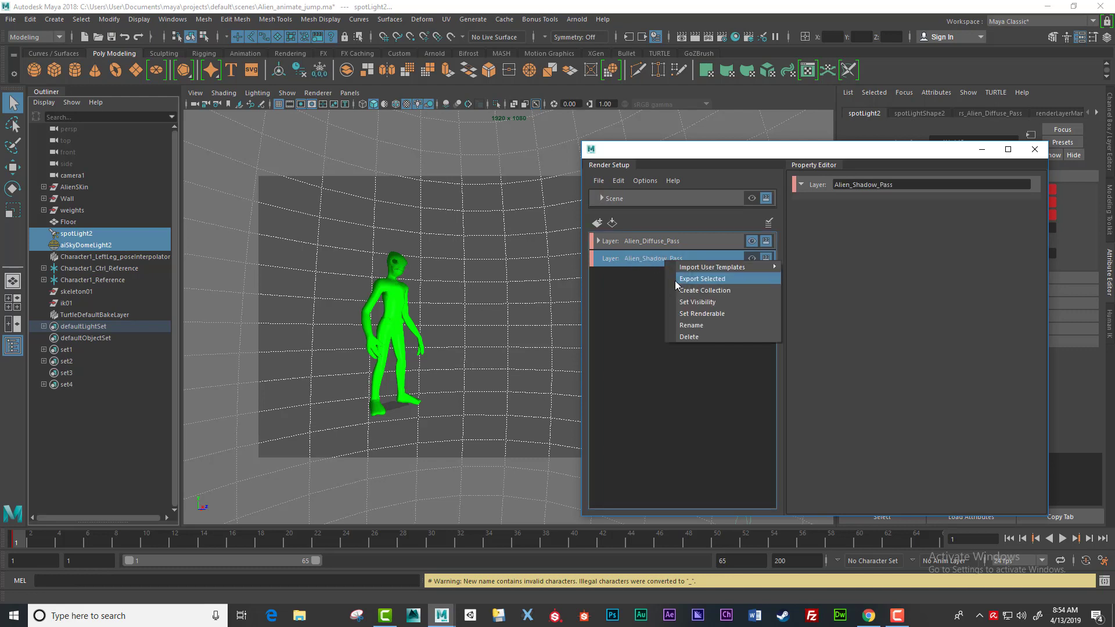
click(733, 290)
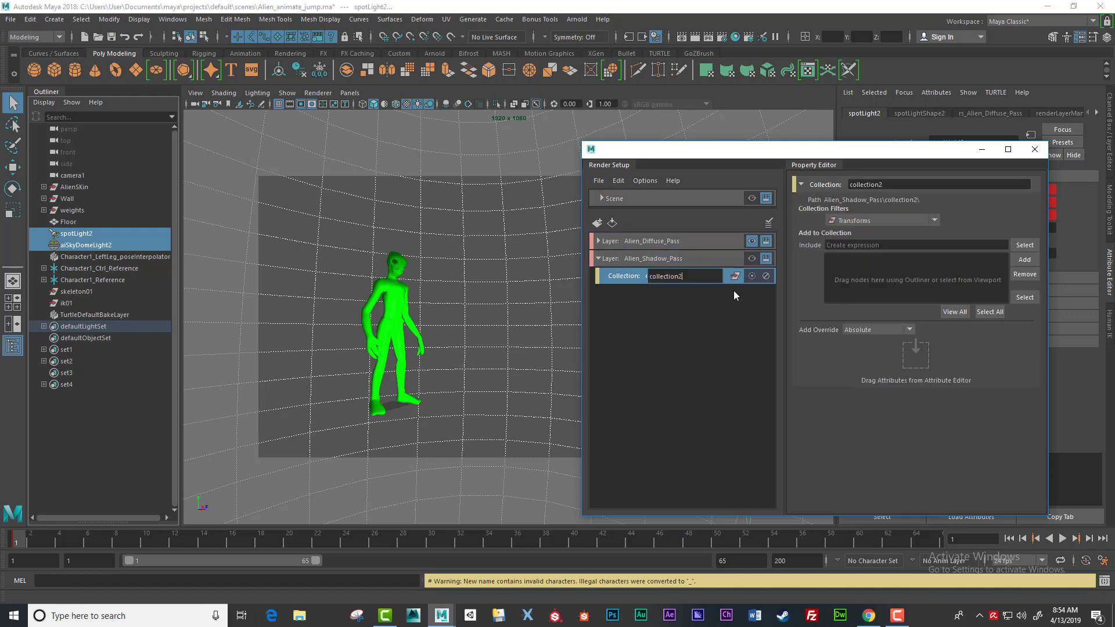
click(729, 306)
click(693, 279)
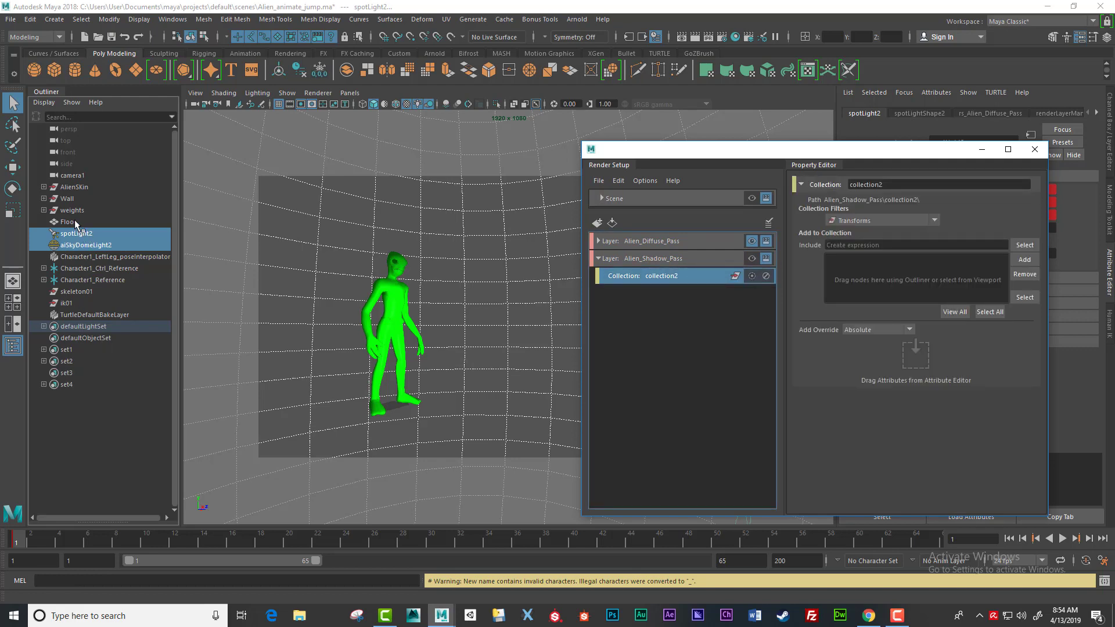
drag(70, 187, 80, 245)
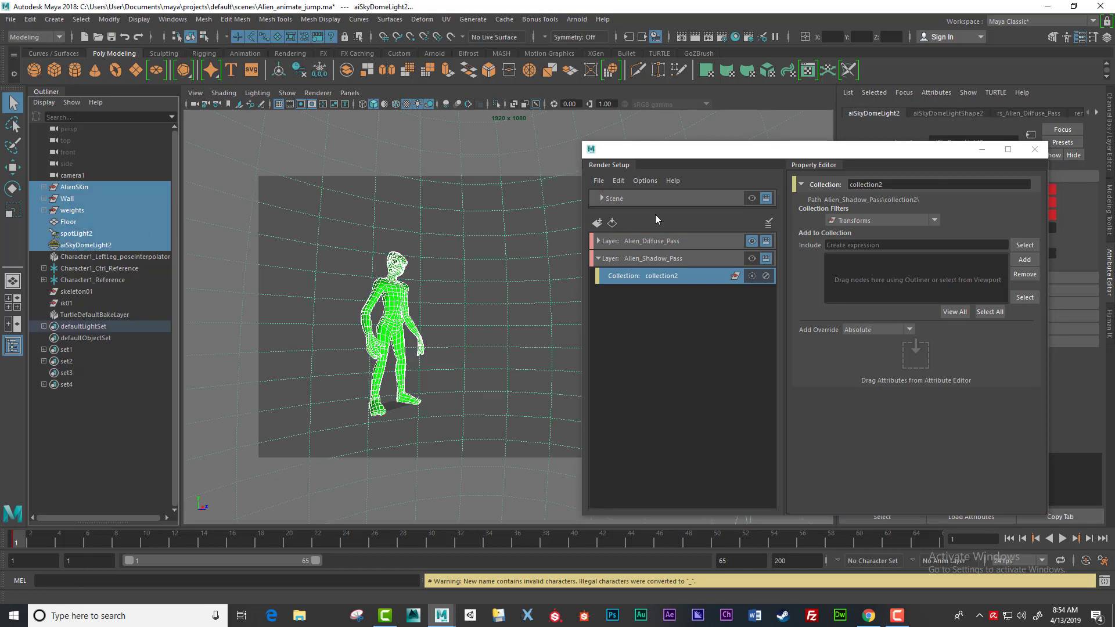
click(1026, 260)
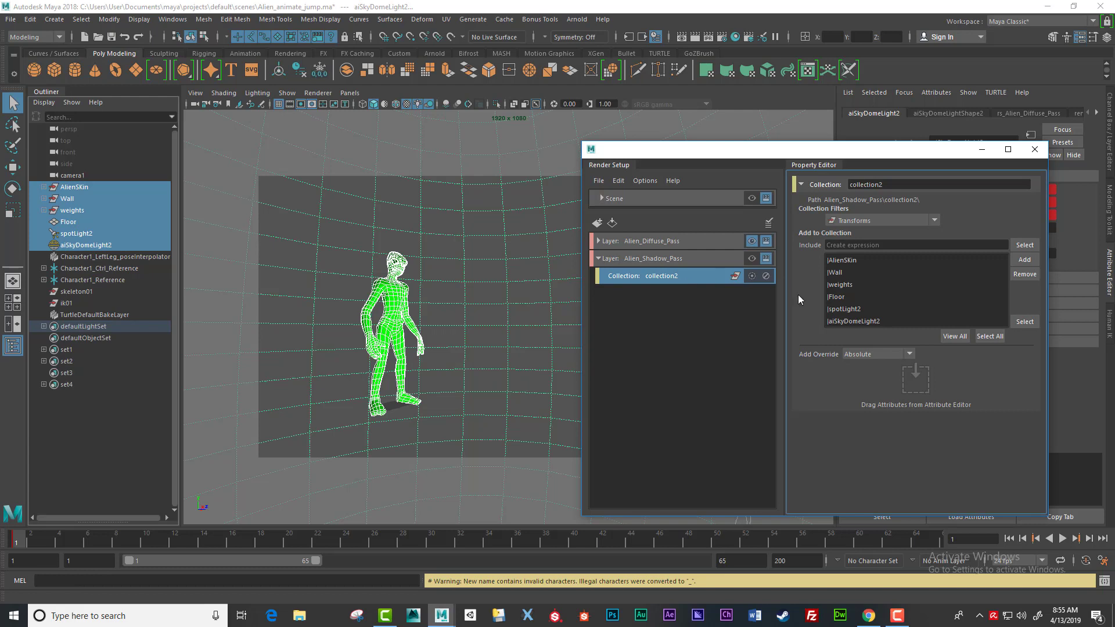
Remove Floor and weights from the Alien_Shadow_Pass collection.
click(843, 297)
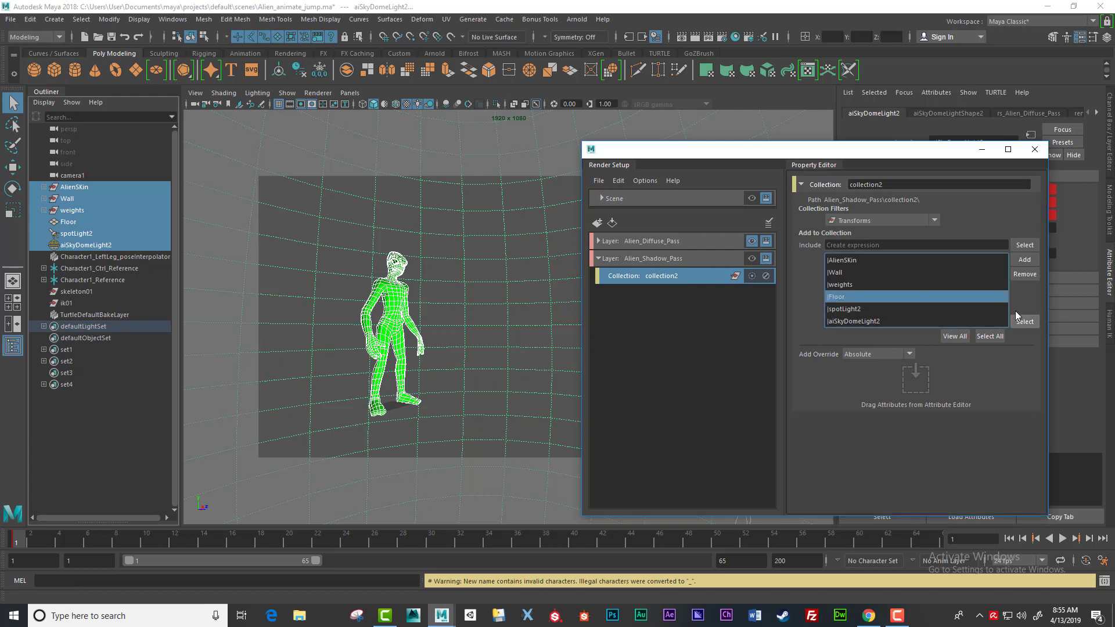
click(1022, 274)
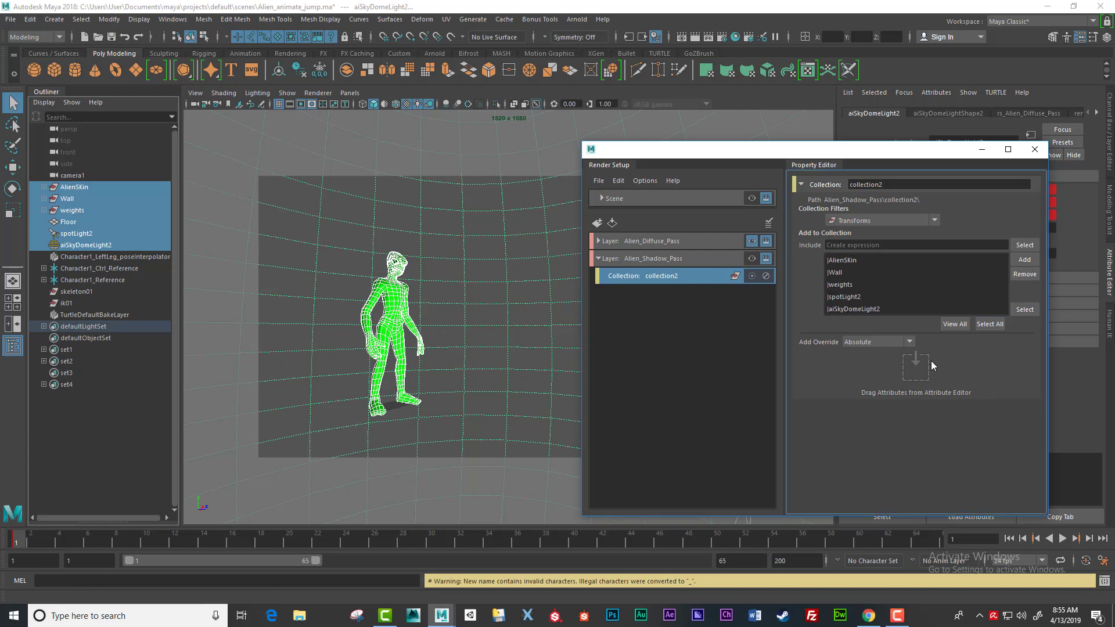
click(849, 286)
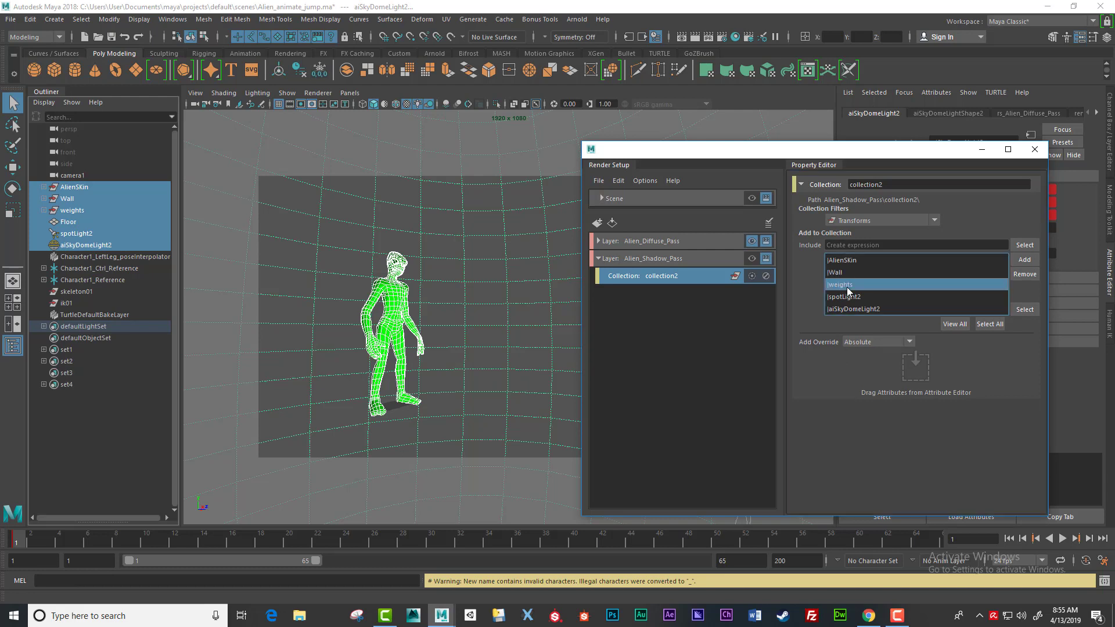
click(1023, 274)
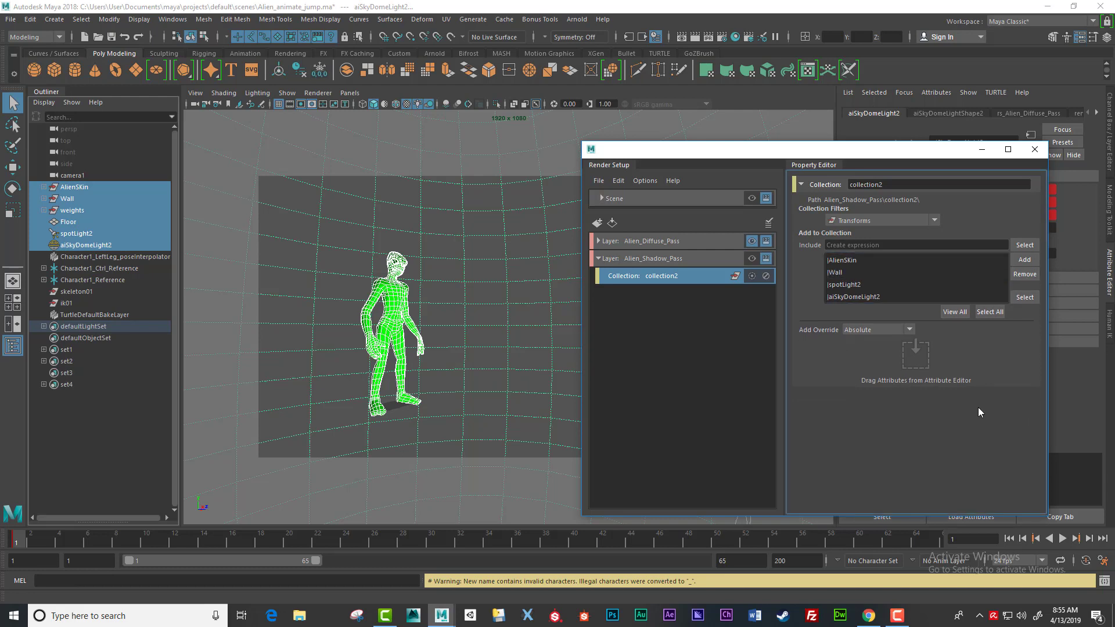
click(841, 273)
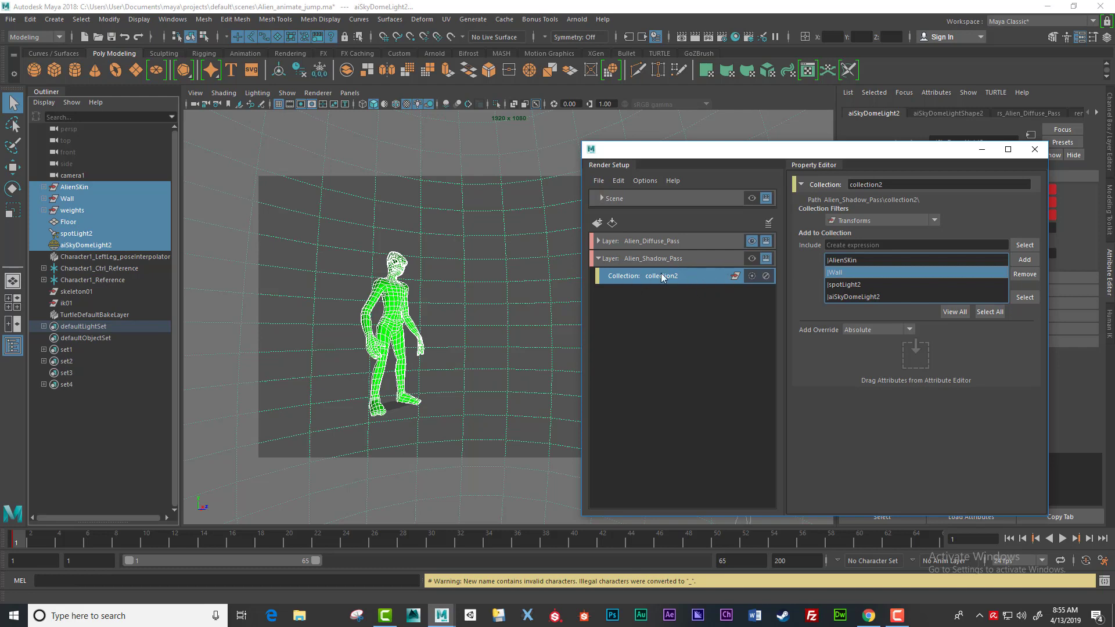
Create a material override on the Alien_Shadow_Pass collection and assign a new Arnold aiShadowMatte shader as its override material.
right_click(676, 277)
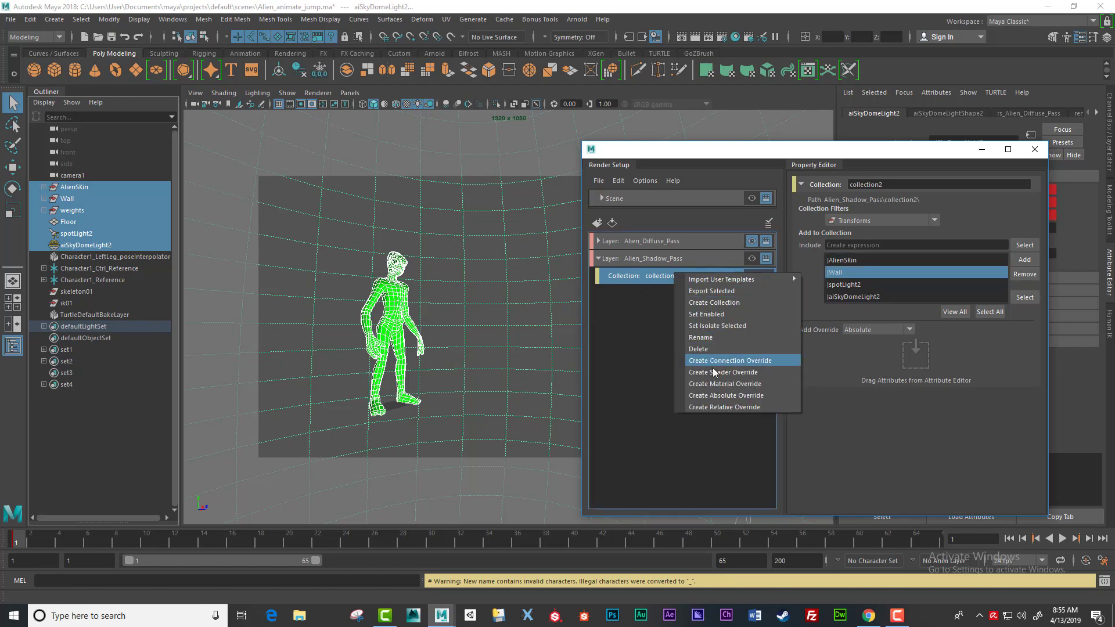
click(769, 385)
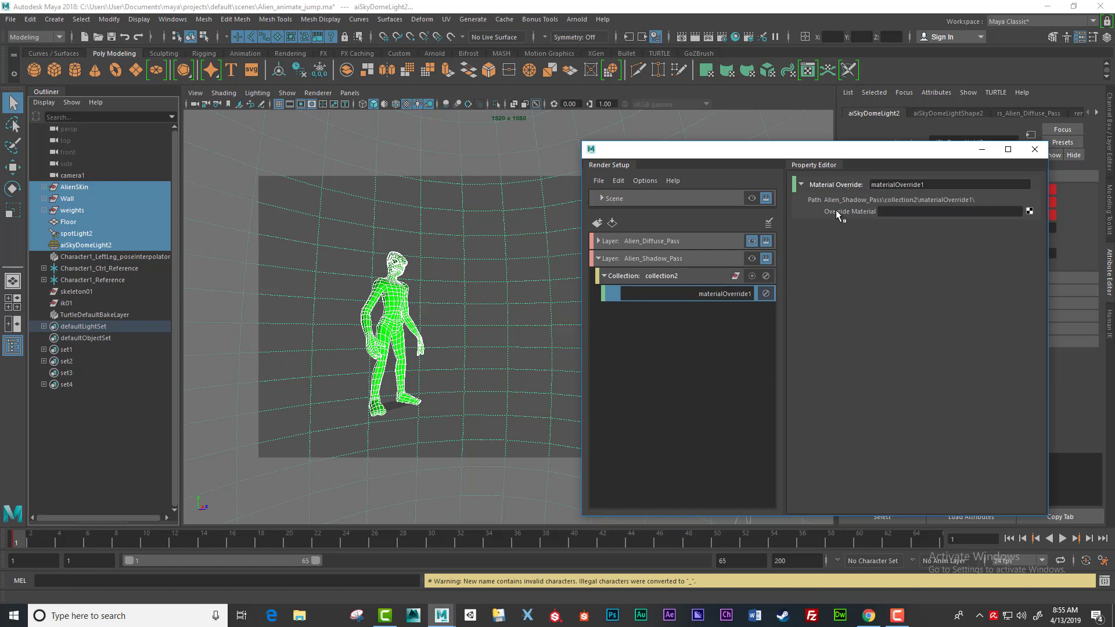
click(1030, 212)
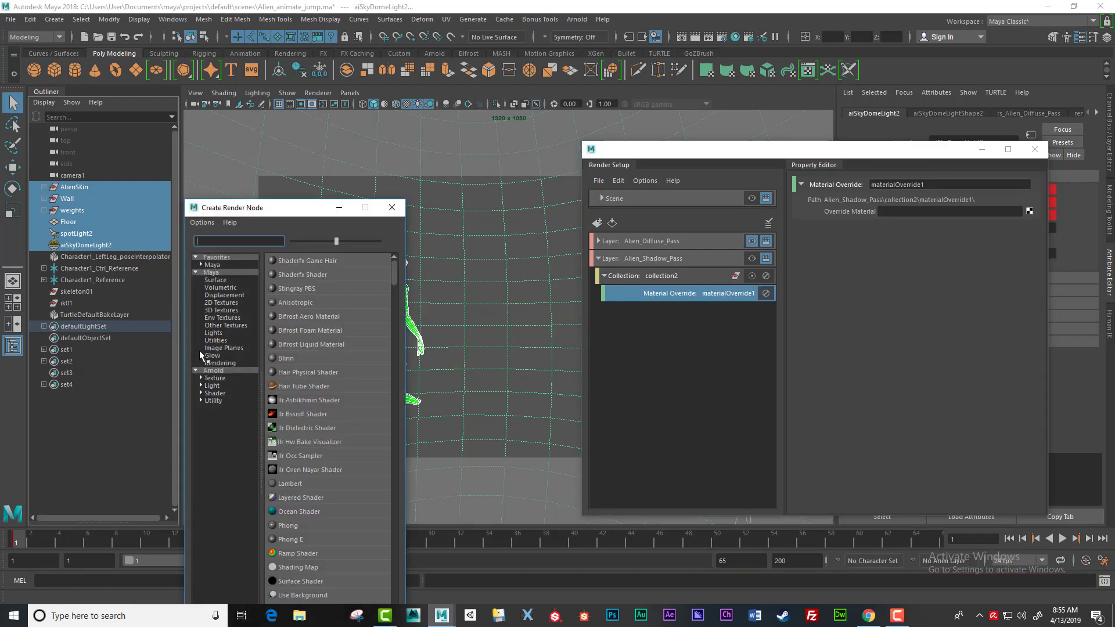
click(228, 371)
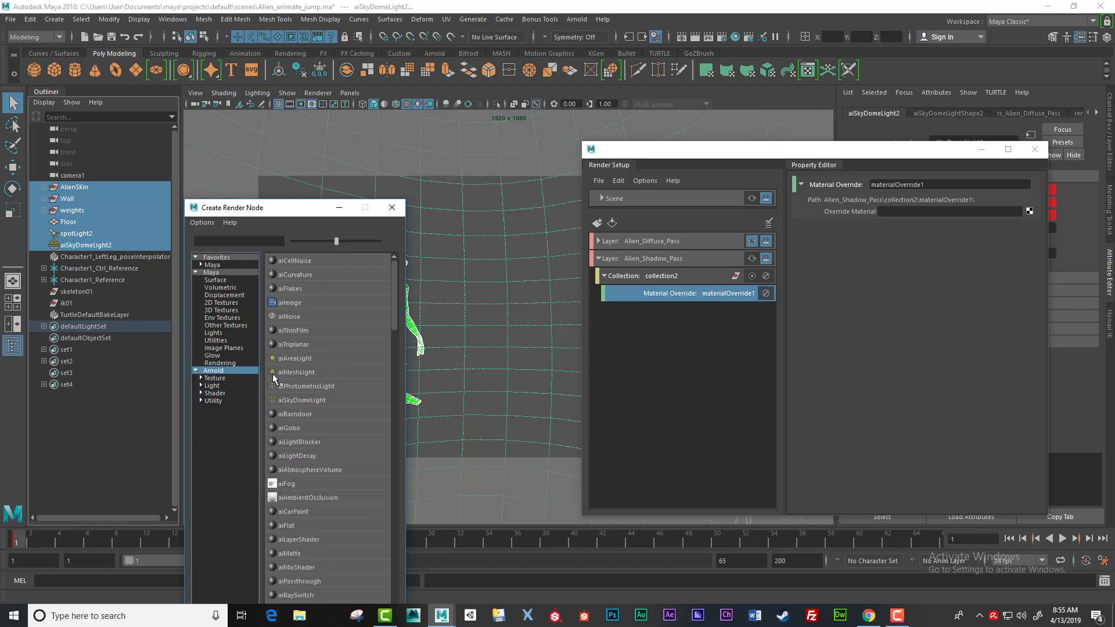
scroll(323, 431, down, 3)
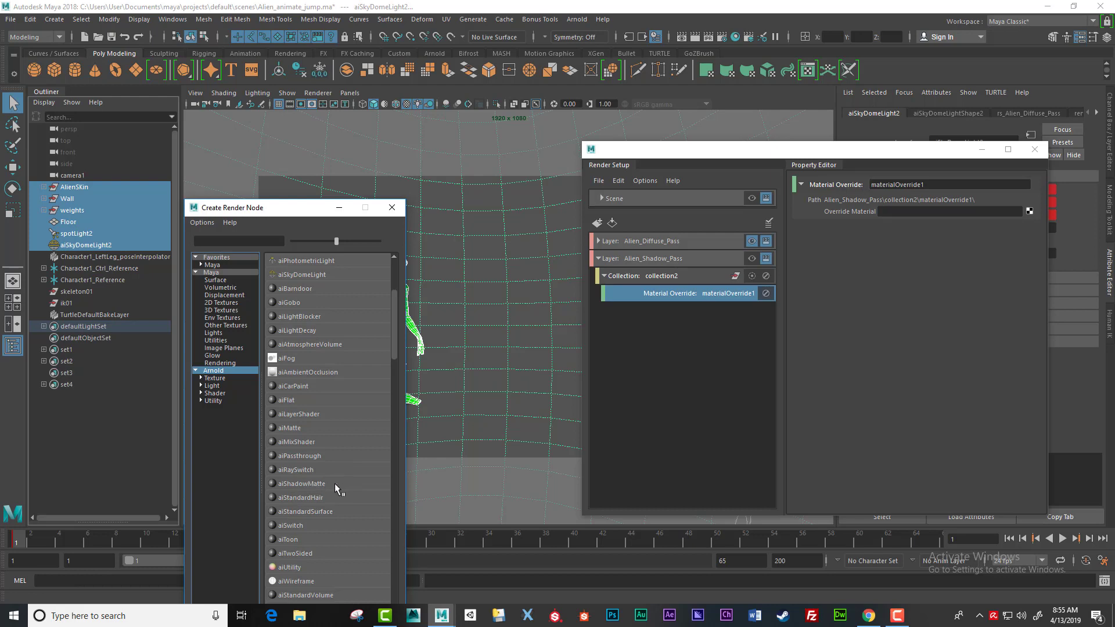
click(332, 483)
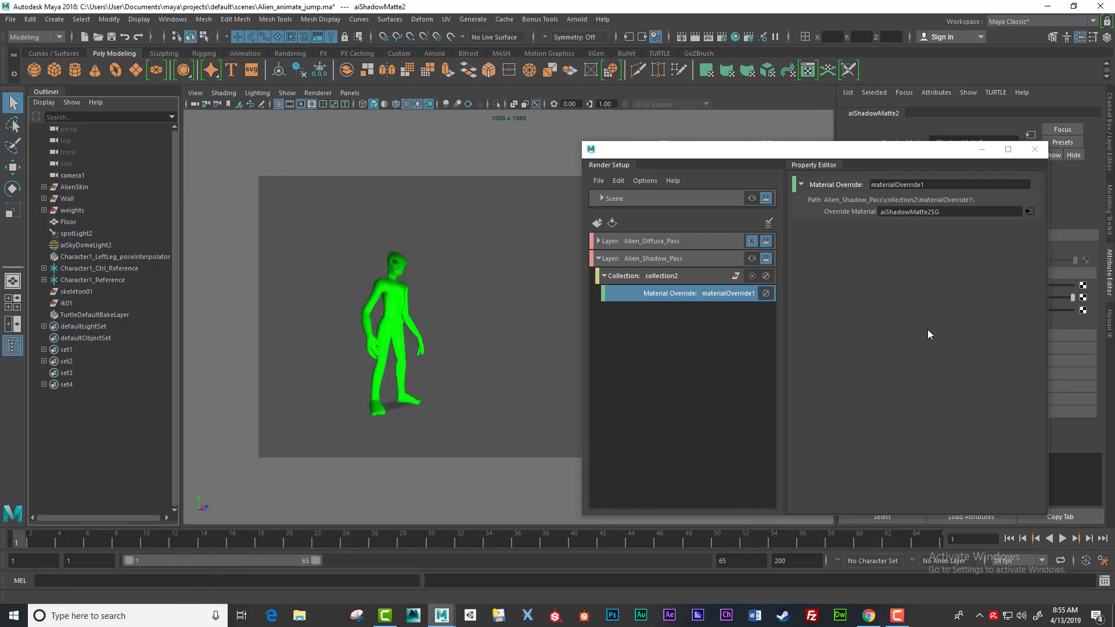
Preview the Alien_Shadow_Pass layer in the viewport.
mouse_move(814, 149)
mouse_down()
mouse_move(779, 207)
mouse_move(799, 145)
mouse_up()
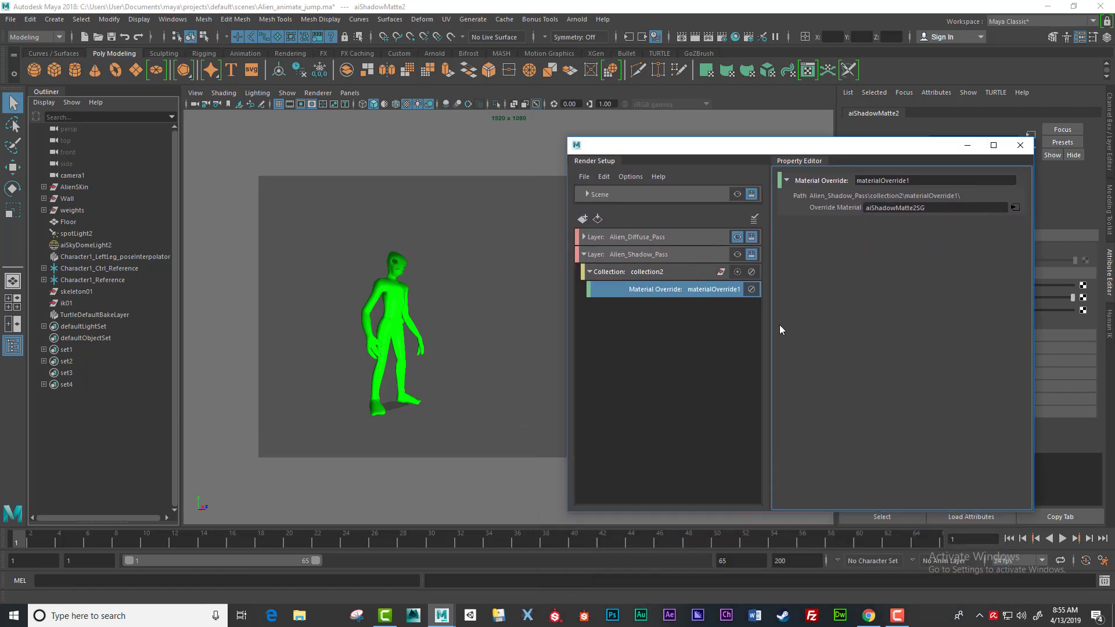
click(678, 254)
click(736, 256)
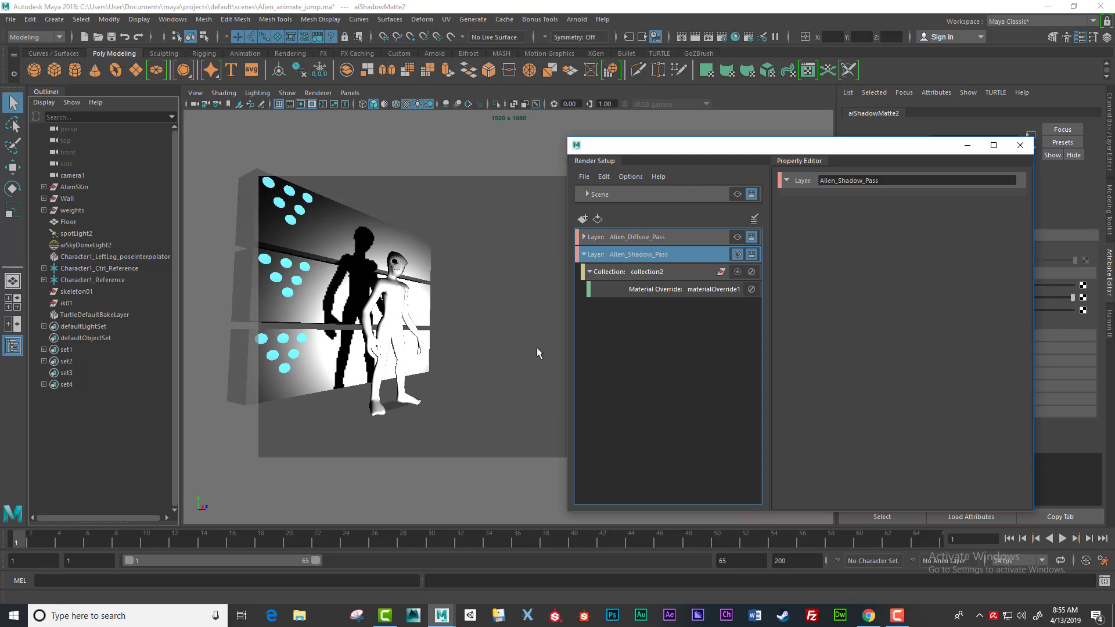
Switch the visible render layer back to Alien_Diffuse_Pass.
drag(635, 151, 629, 143)
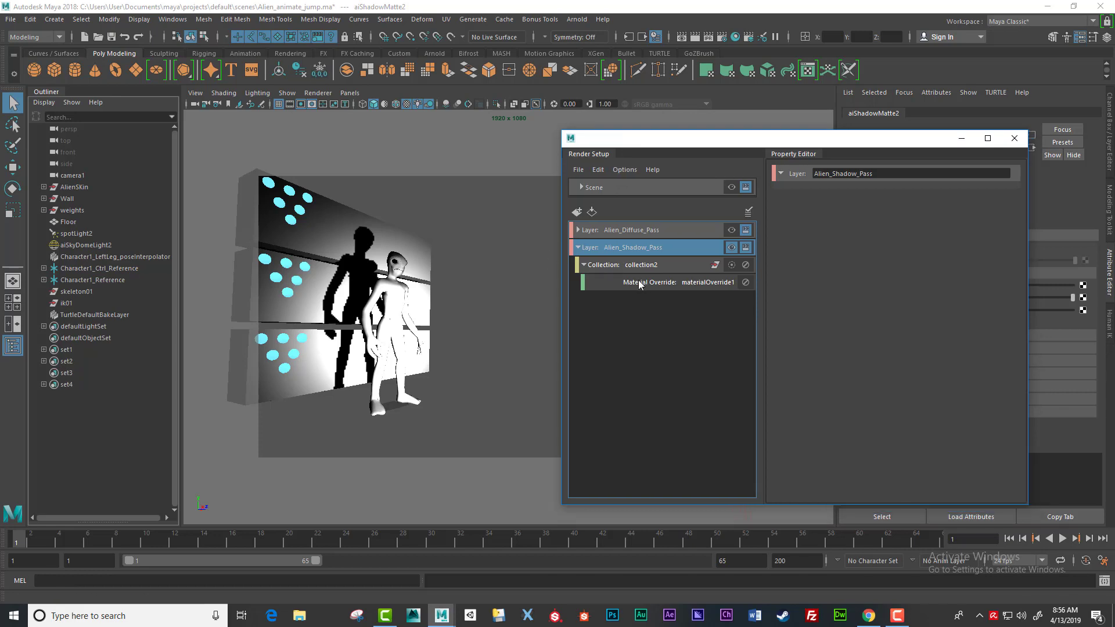
click(662, 232)
click(730, 232)
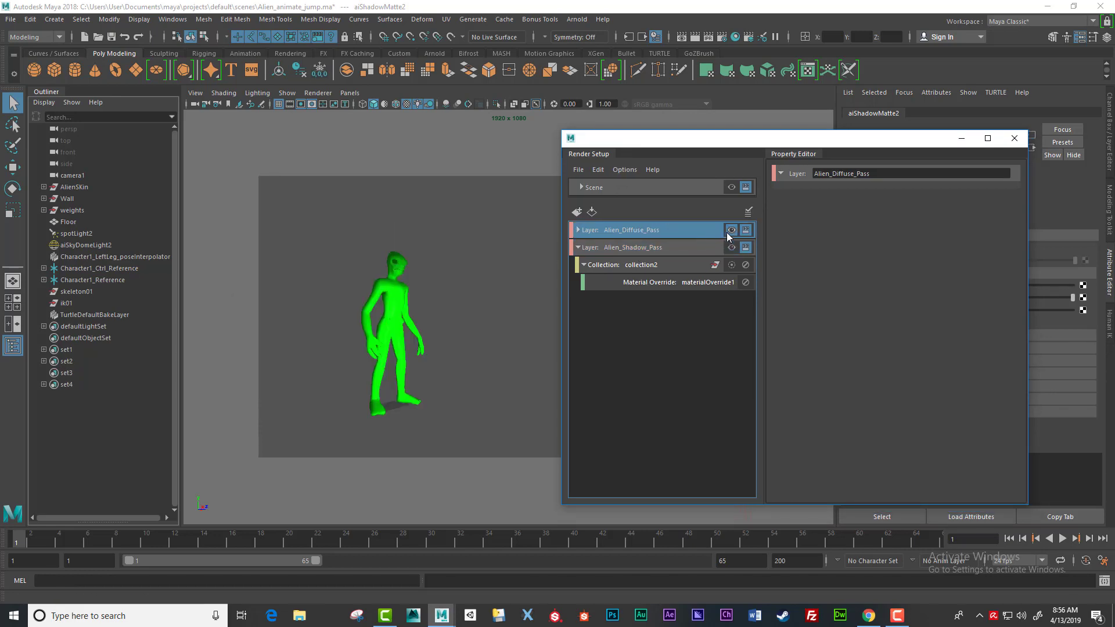
Test-render the diffuse pass in the Arnold RenderView, check the alien in the full frame and stop the render.
click(582, 22)
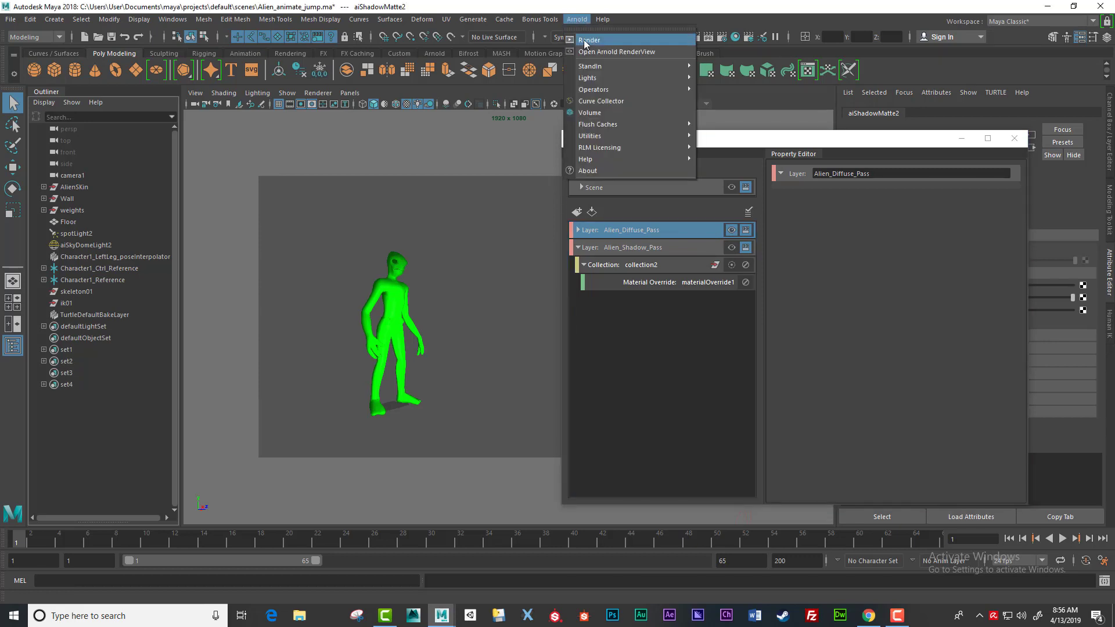
click(639, 52)
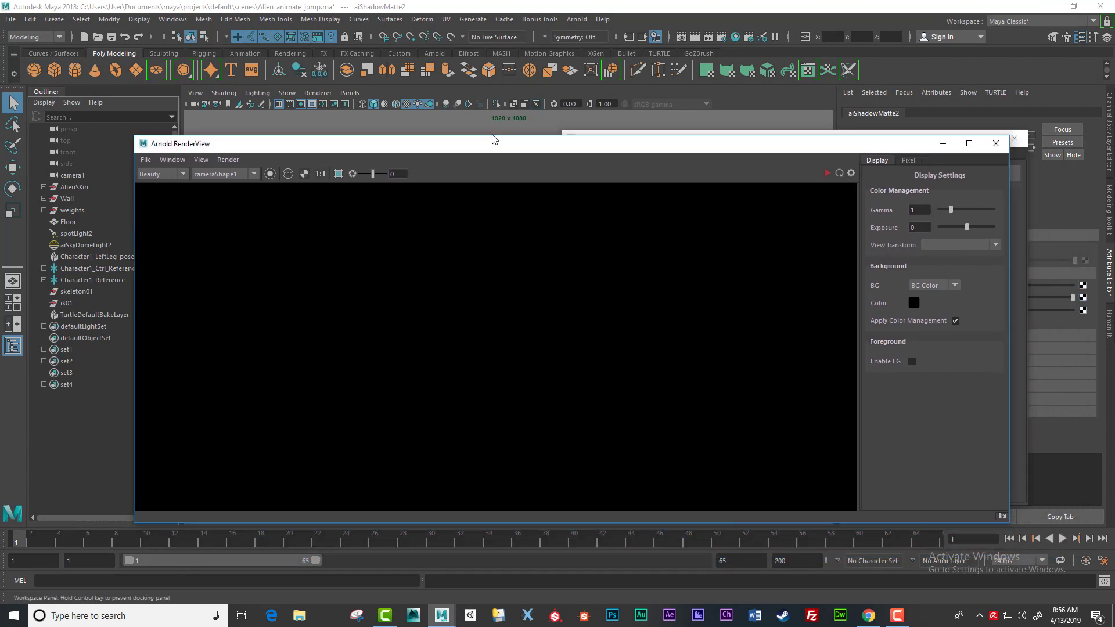
drag(494, 139, 487, 129)
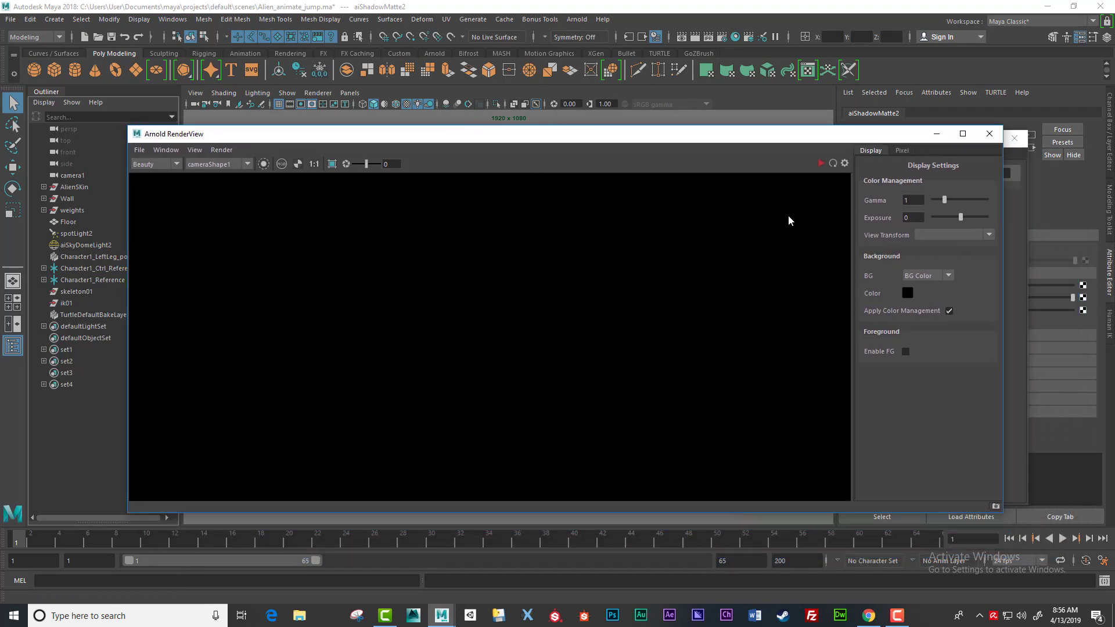
click(820, 165)
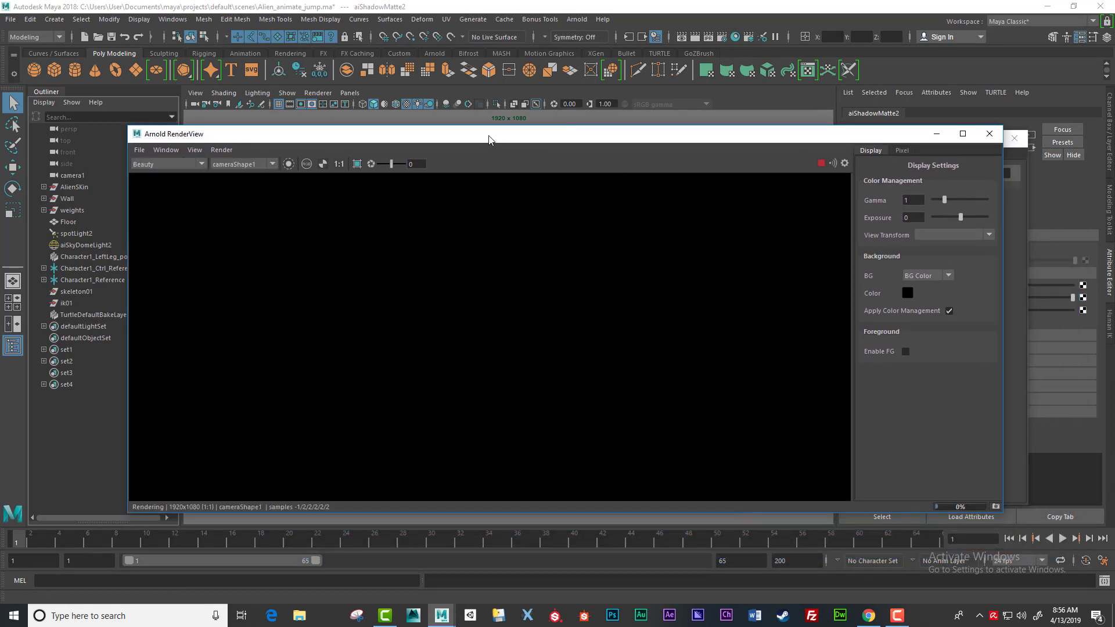
drag(489, 140, 515, 175)
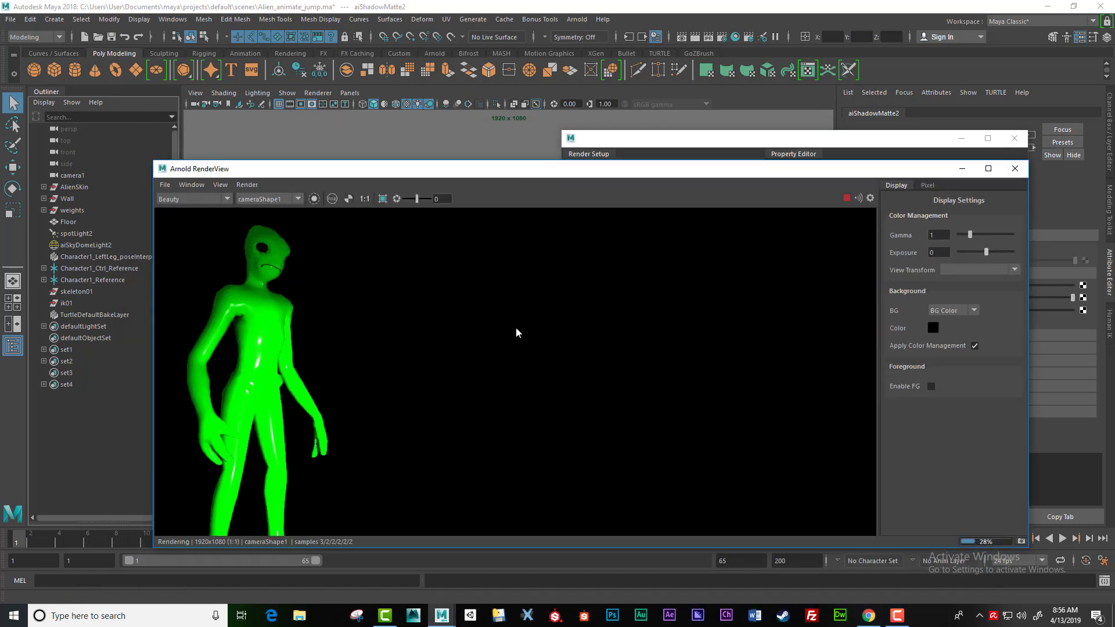
scroll(506, 355, down, 5)
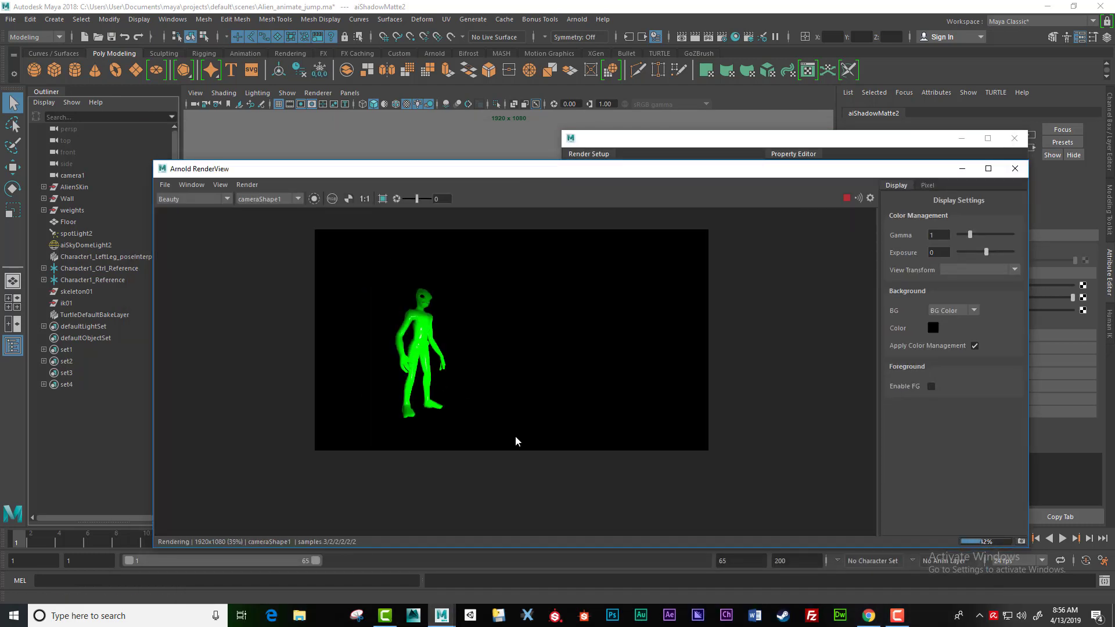
click(846, 198)
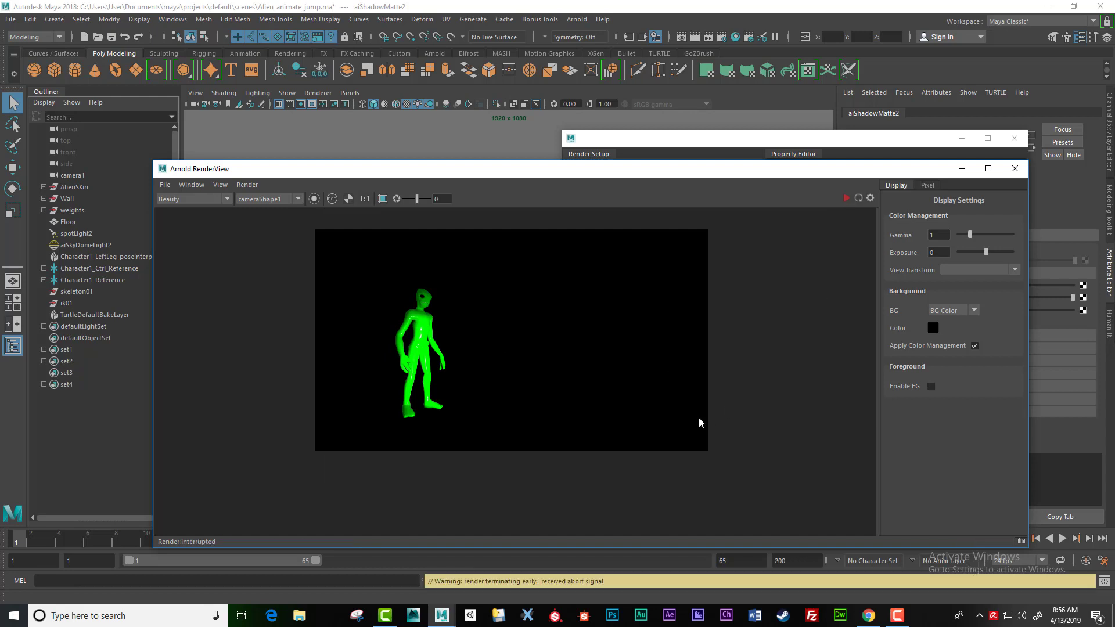
Make Alien_Shadow_Pass the visible render layer, test-render it in the Arnold RenderView and compare the result with the viewport.
drag(722, 170, 687, 420)
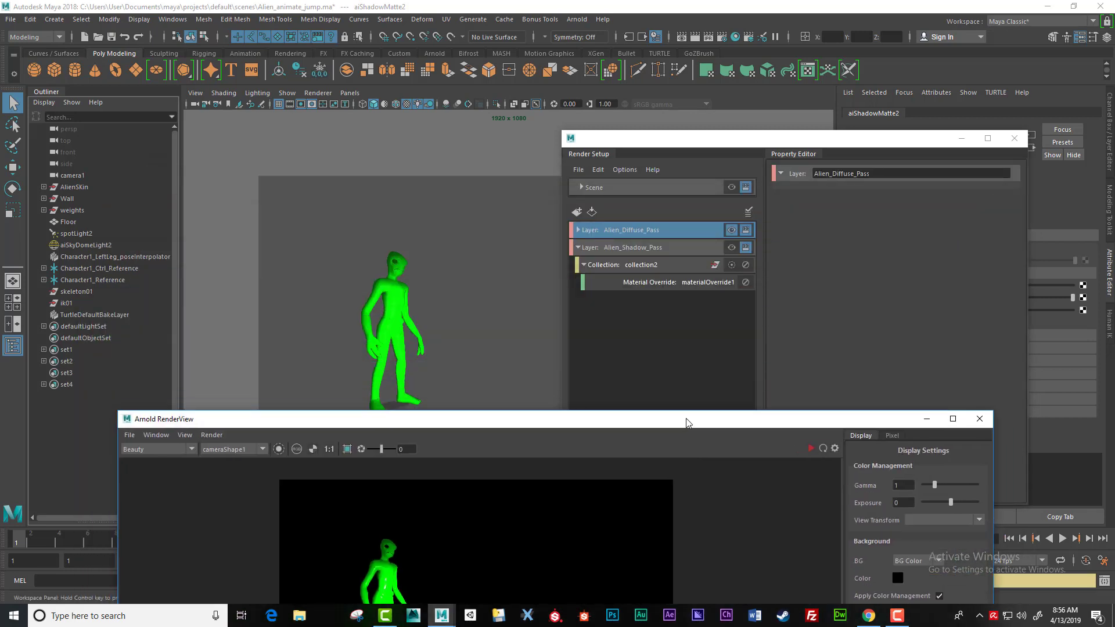
click(660, 250)
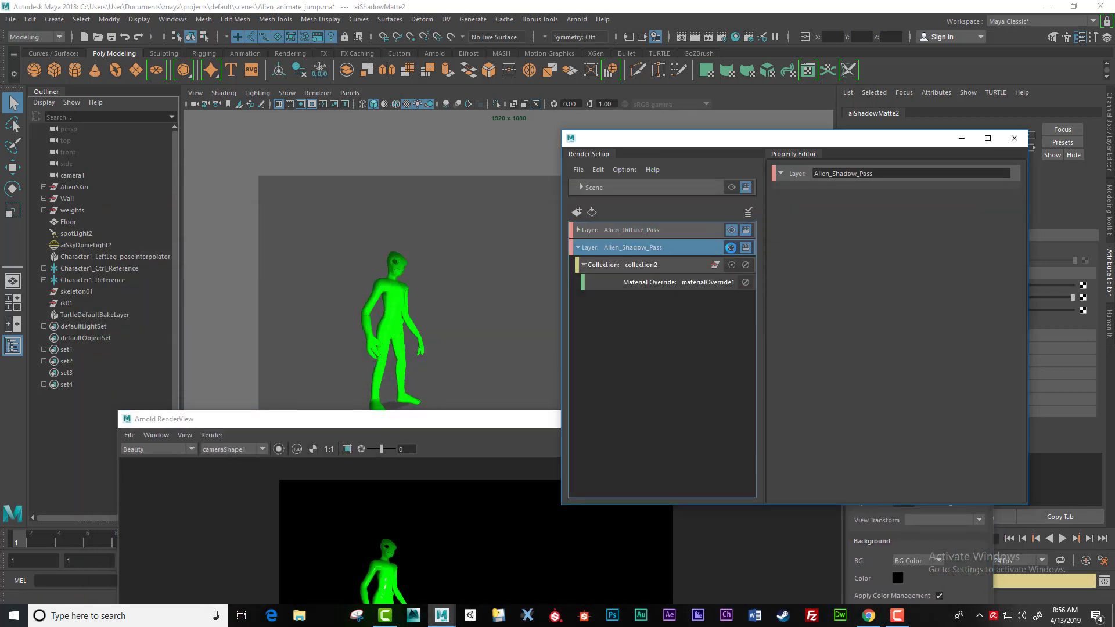
drag(515, 420, 539, 166)
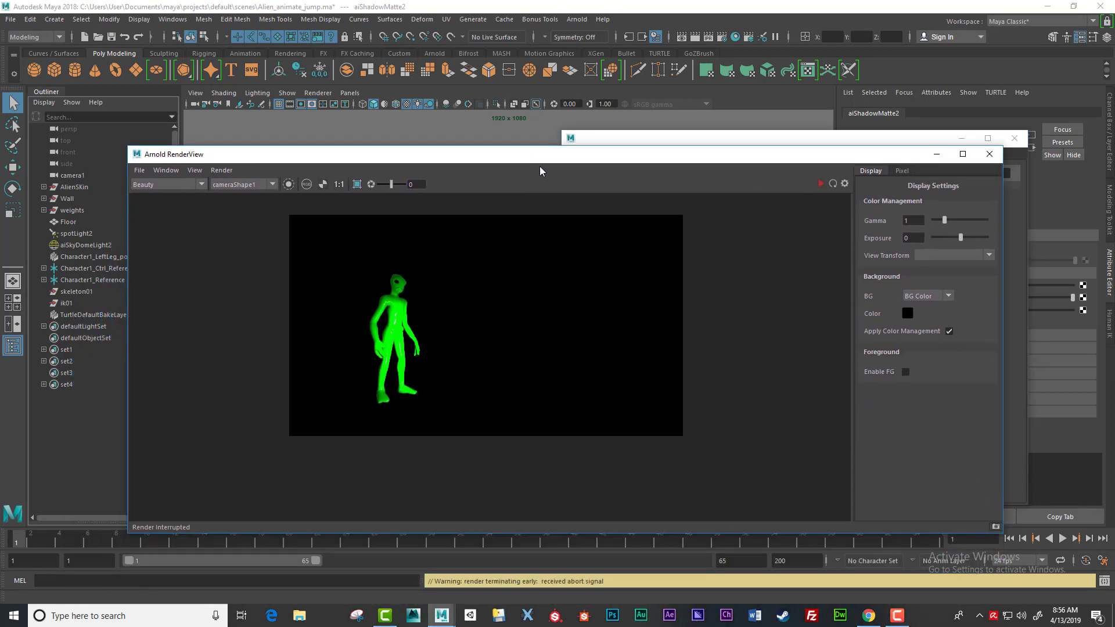
click(821, 184)
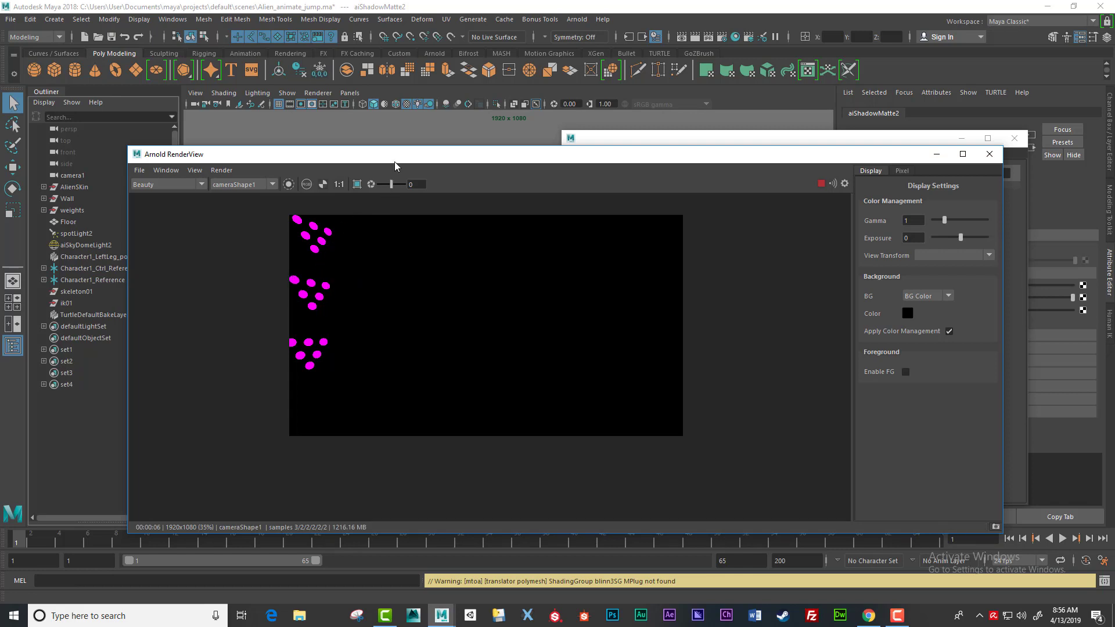
drag(393, 159, 390, 307)
drag(398, 353, 406, 427)
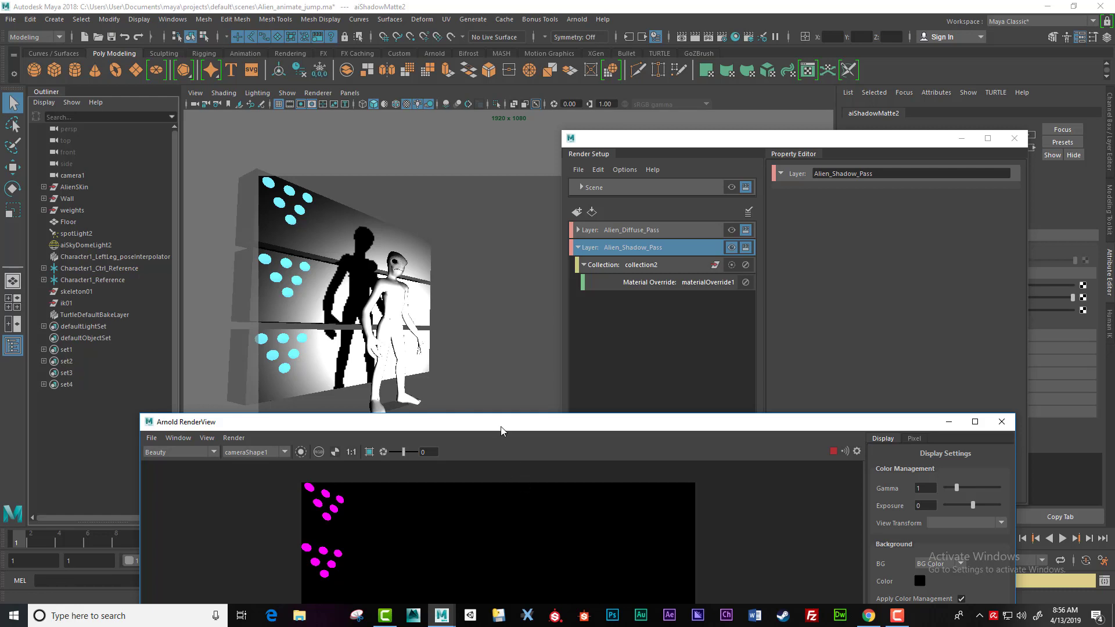
drag(501, 430, 538, 159)
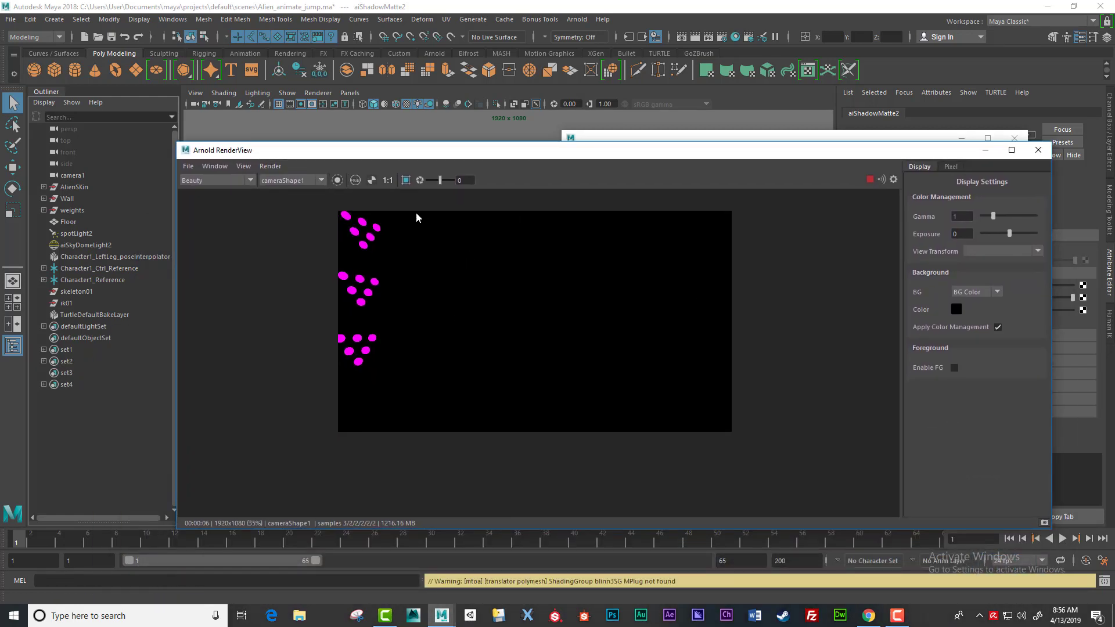
Examine the shadow pass render by switching its display between the alpha channel and full colour.
click(372, 181)
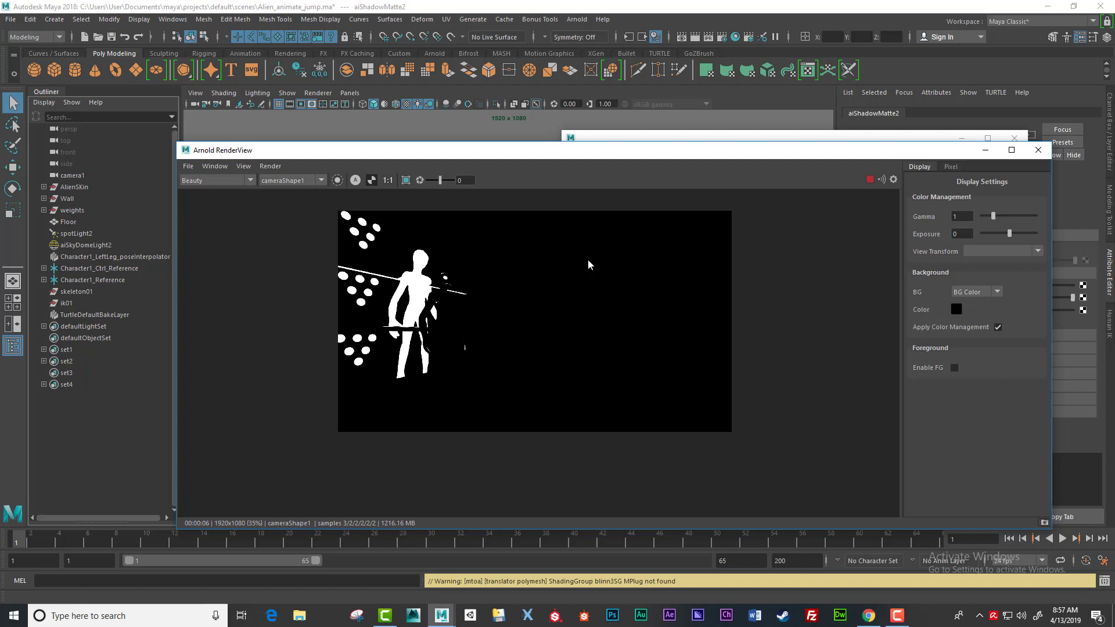
click(371, 181)
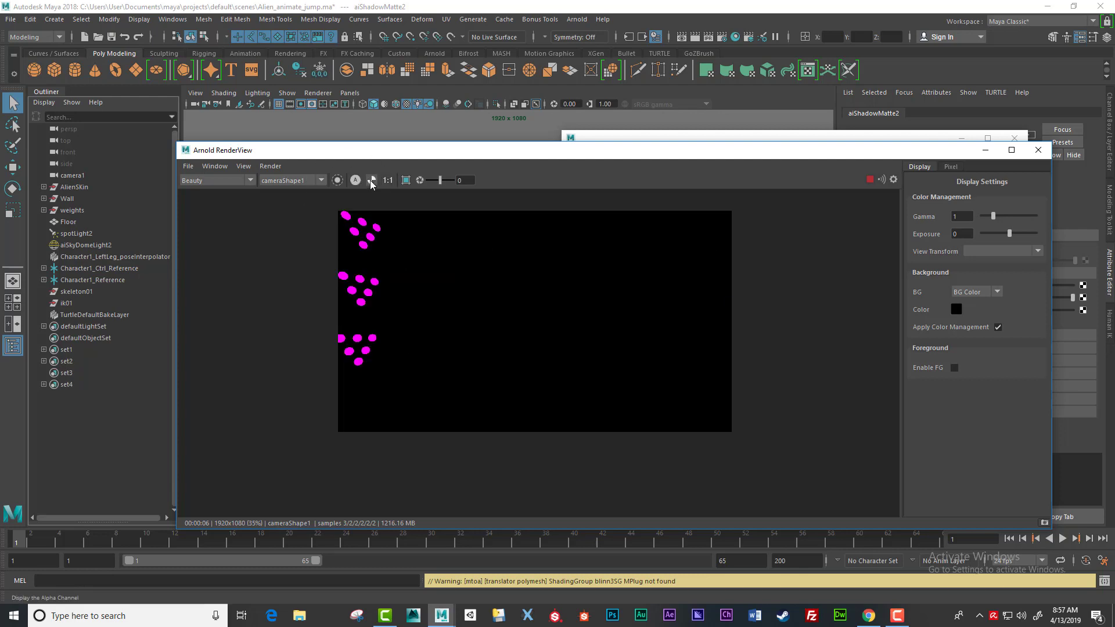
click(371, 180)
click(371, 183)
click(372, 183)
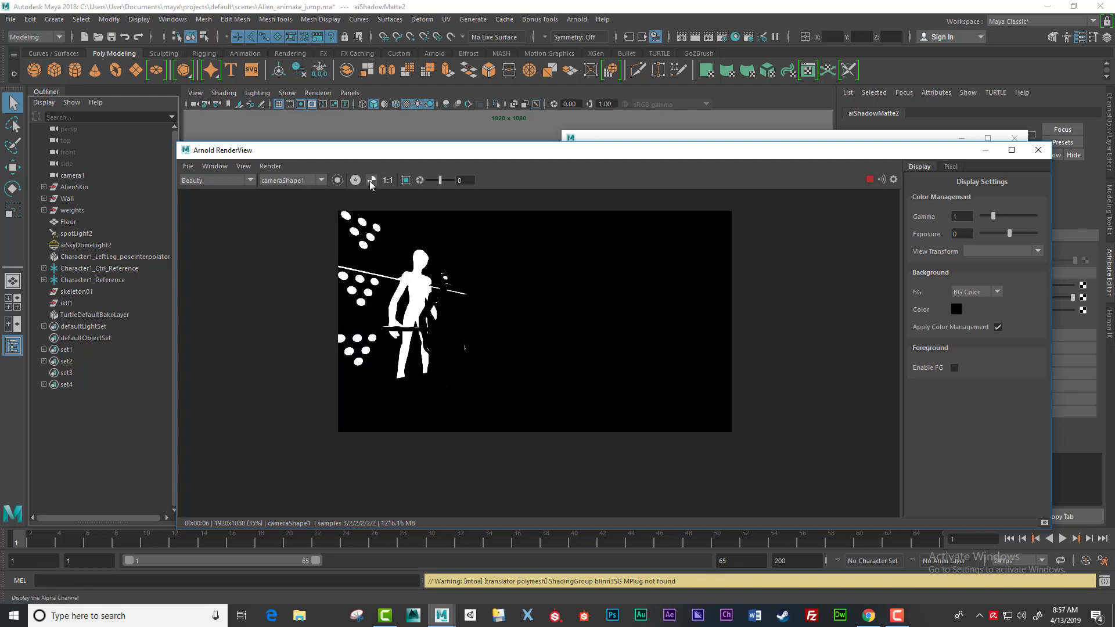
click(371, 183)
click(371, 181)
click(371, 182)
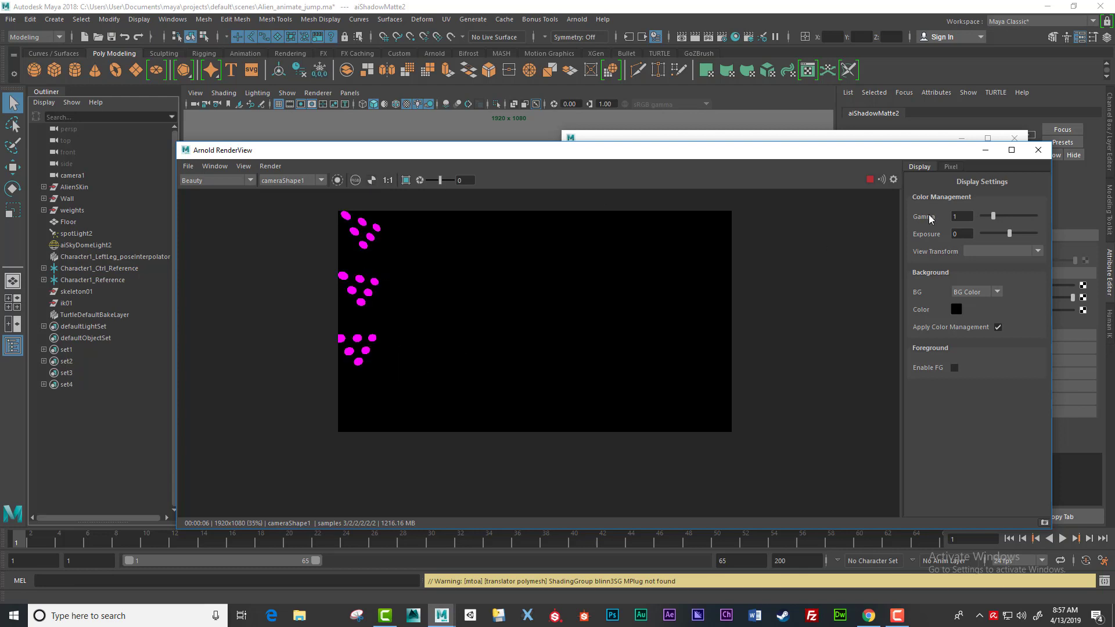
Stop the shadow pass render, then shrink the Arnold RenderView window and move it clear of the viewport and Render Setup.
click(869, 180)
drag(822, 156, 729, 92)
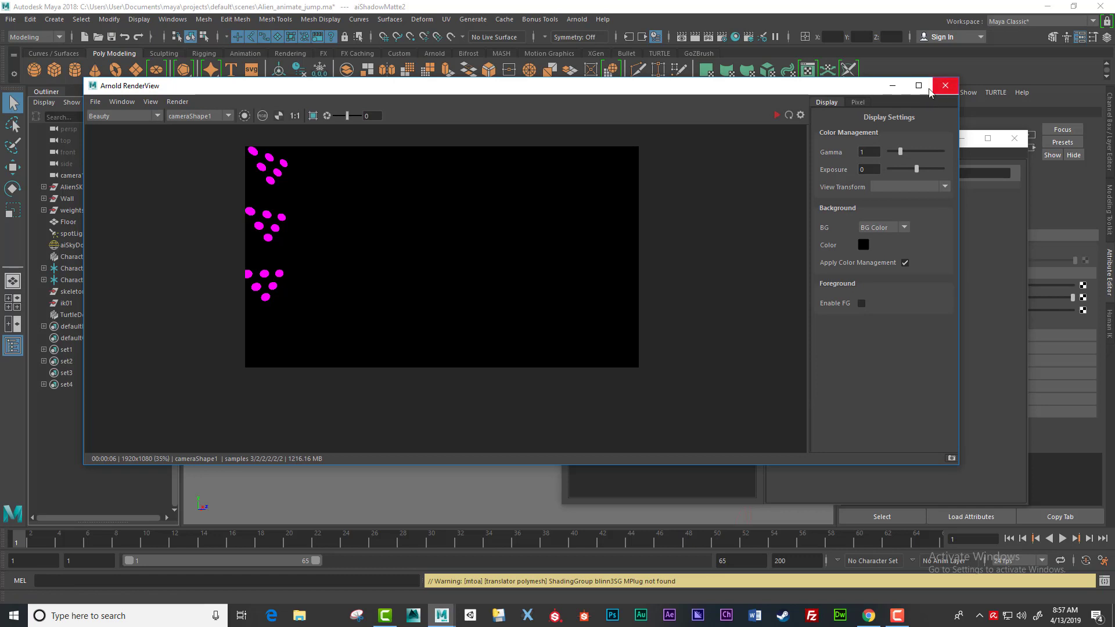
drag(957, 463, 585, 385)
scroll(323, 290, down, 3)
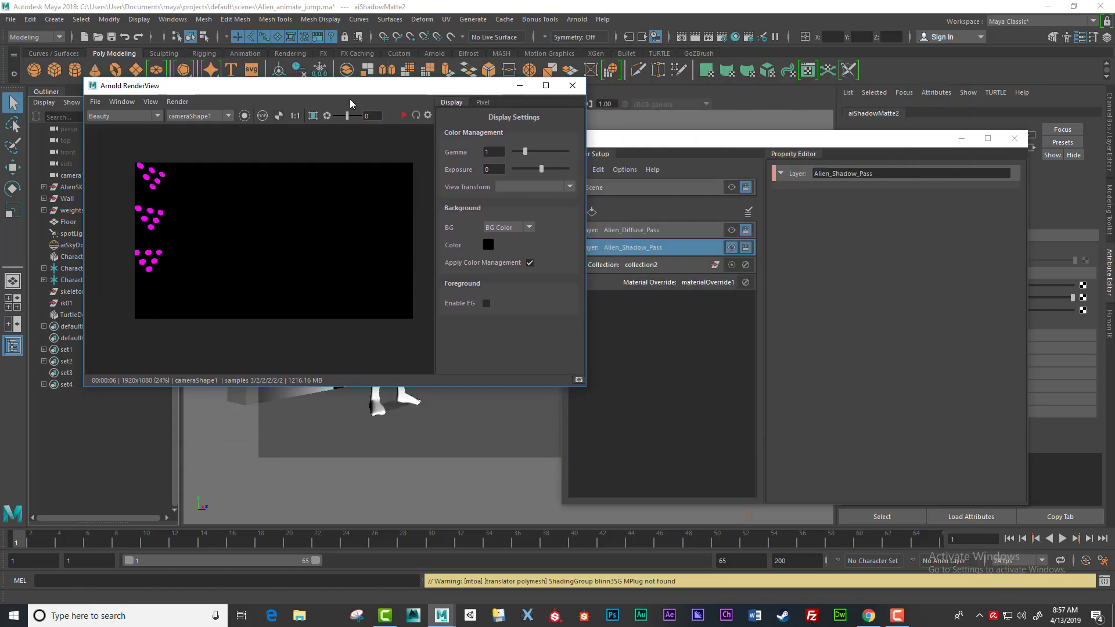
drag(350, 99, 215, 443)
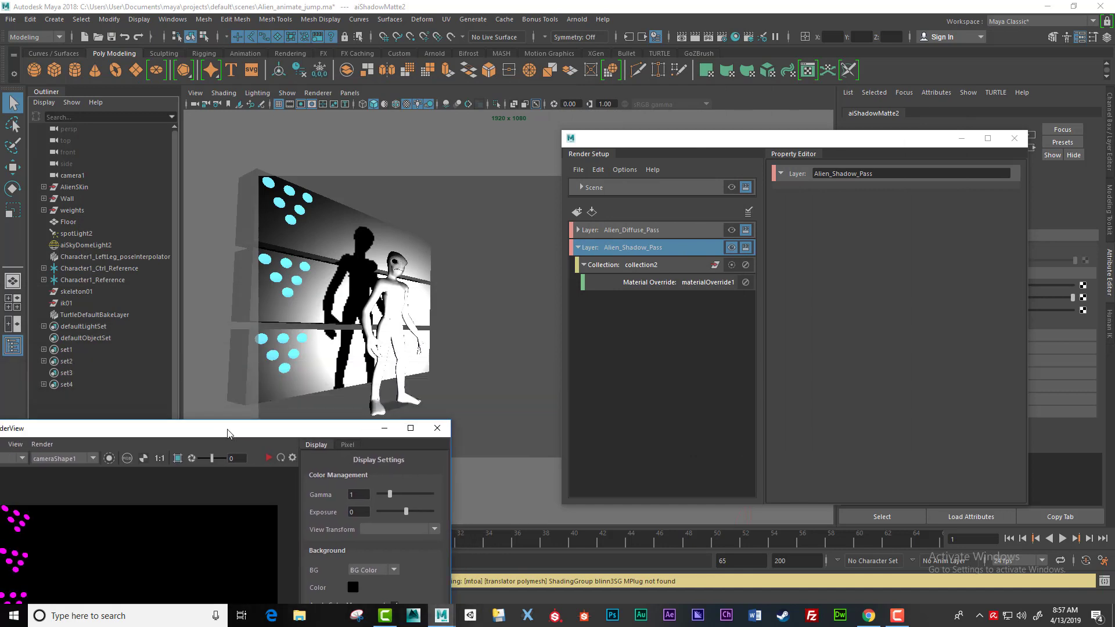
Collapse the Alien_Shadow_Pass layer and create a new render layer named FG_Weights.
click(579, 248)
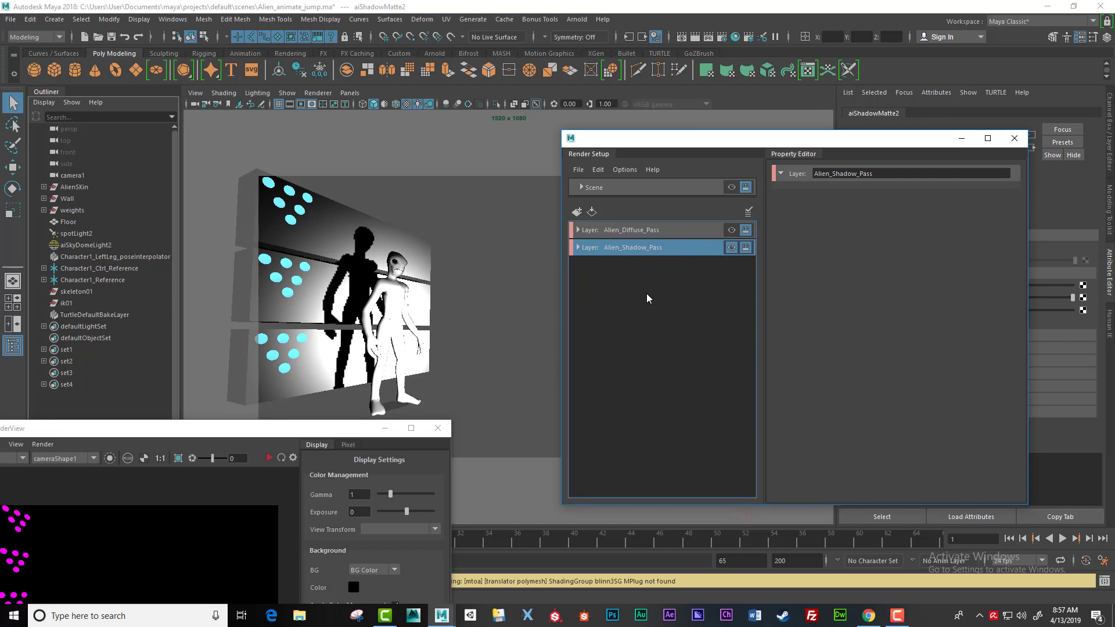
click(578, 212)
drag(666, 264, 602, 271)
text(FG_)
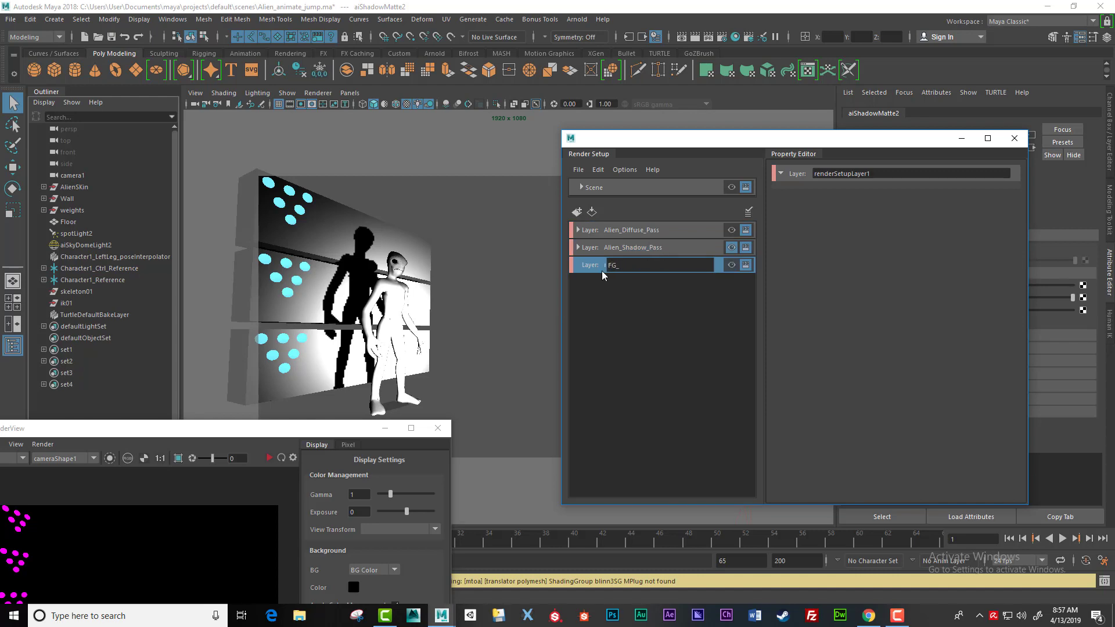
text(Weights)
key(Return)
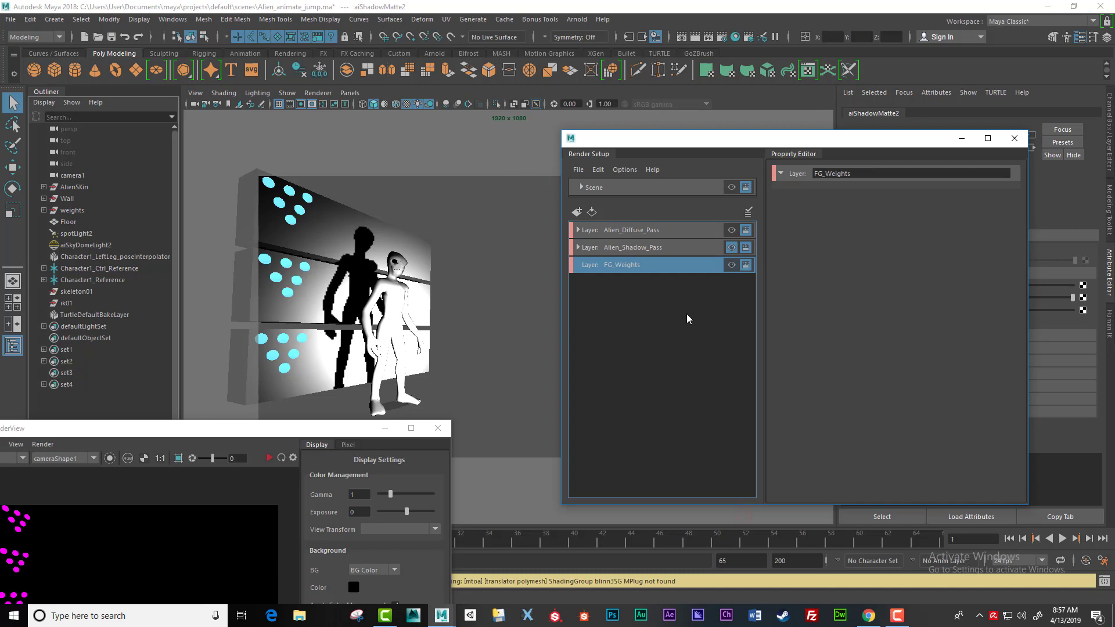
Create a collection in the FG_Weights layer and add weights, aiSkyDomeLight2 and spotLight2 to it.
right_click(658, 269)
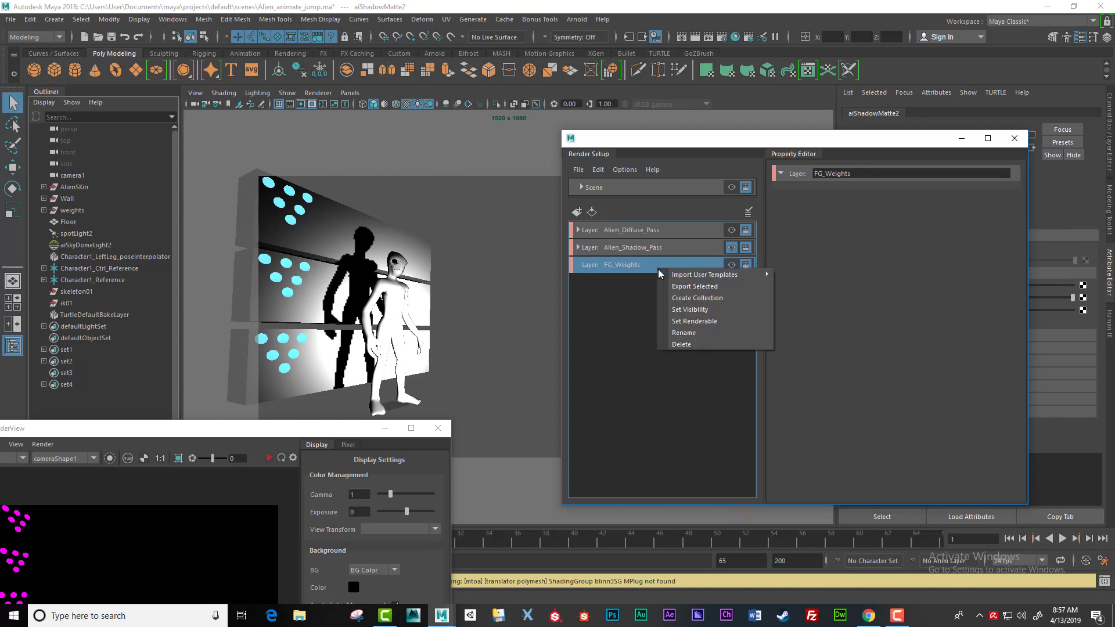
click(730, 297)
click(664, 310)
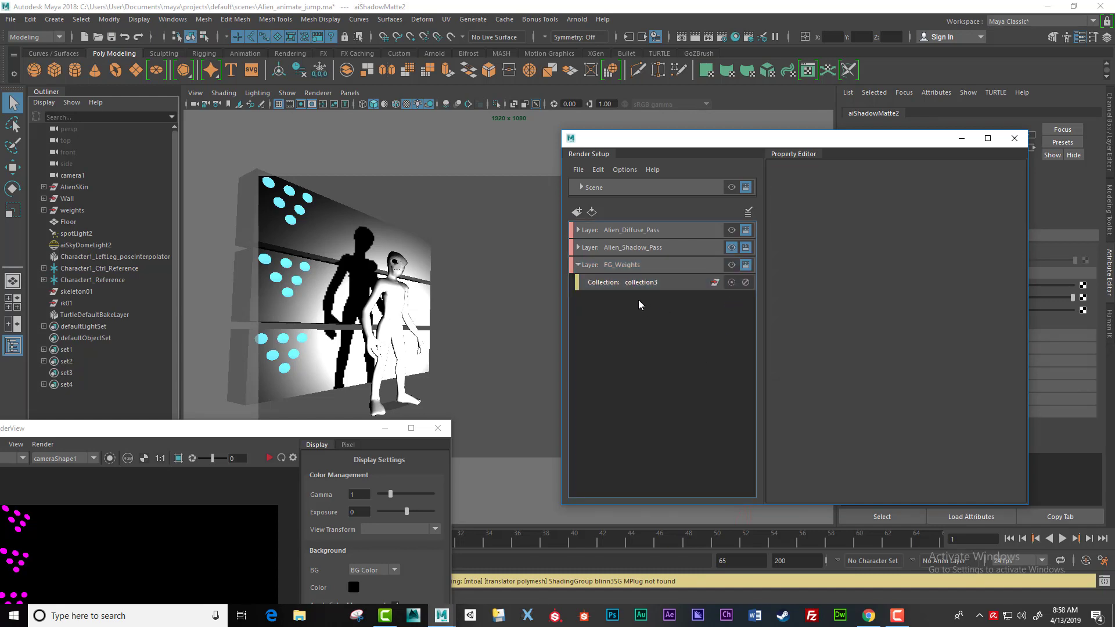
click(633, 283)
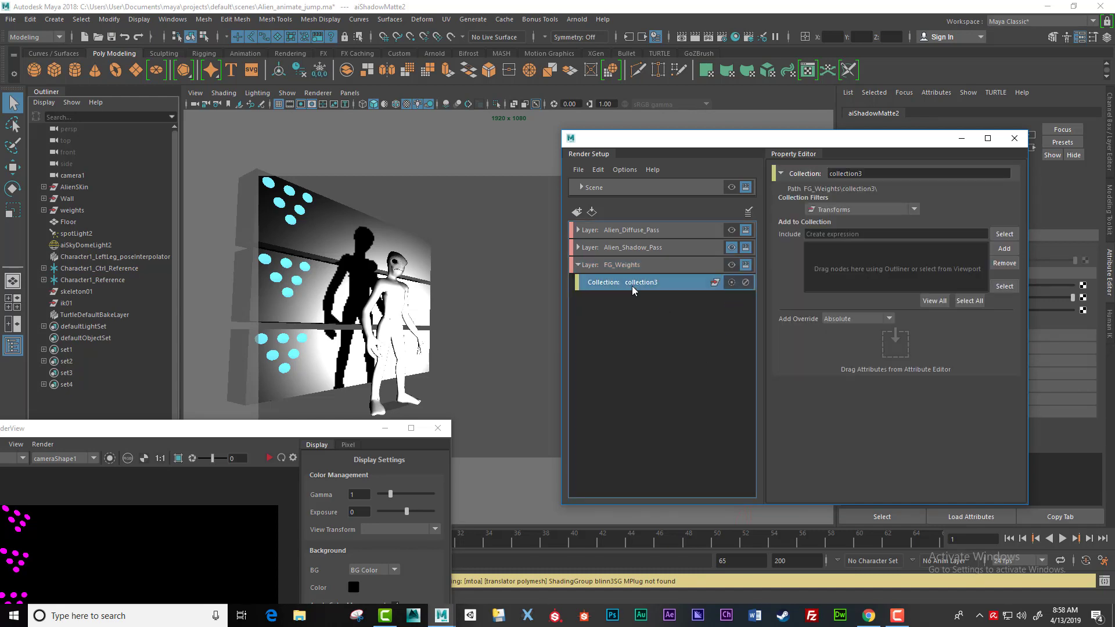
click(75, 212)
ctrl+click(80, 245)
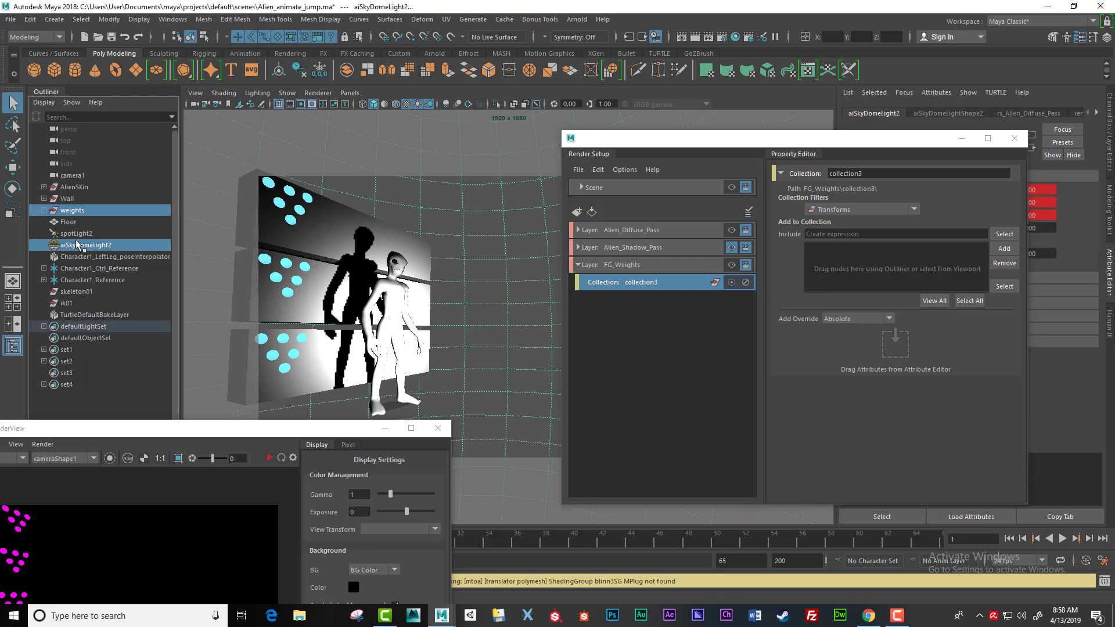
ctrl+click(77, 234)
click(1005, 249)
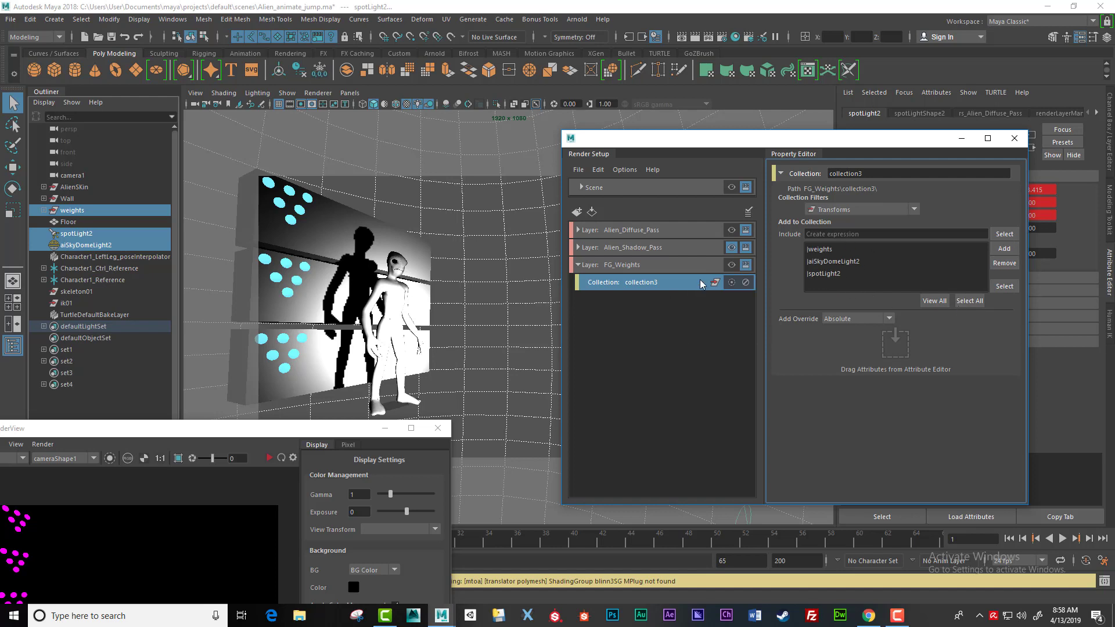
Make FG_Weights the visible render layer and move the RenderView window aside to check the barbell in the viewport.
click(732, 264)
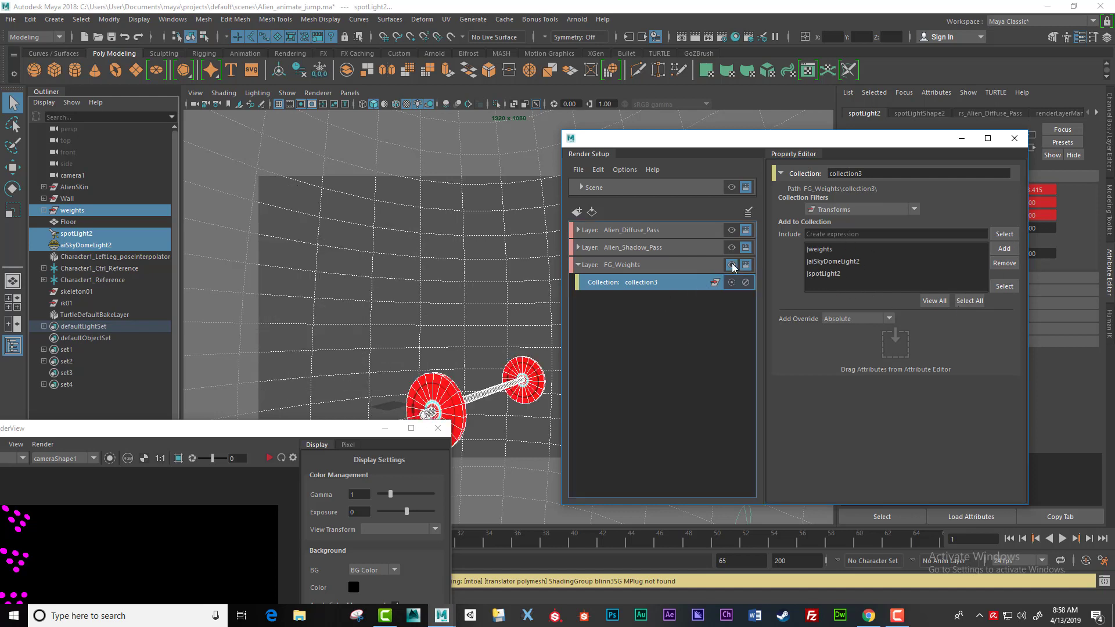
drag(308, 430, 278, 469)
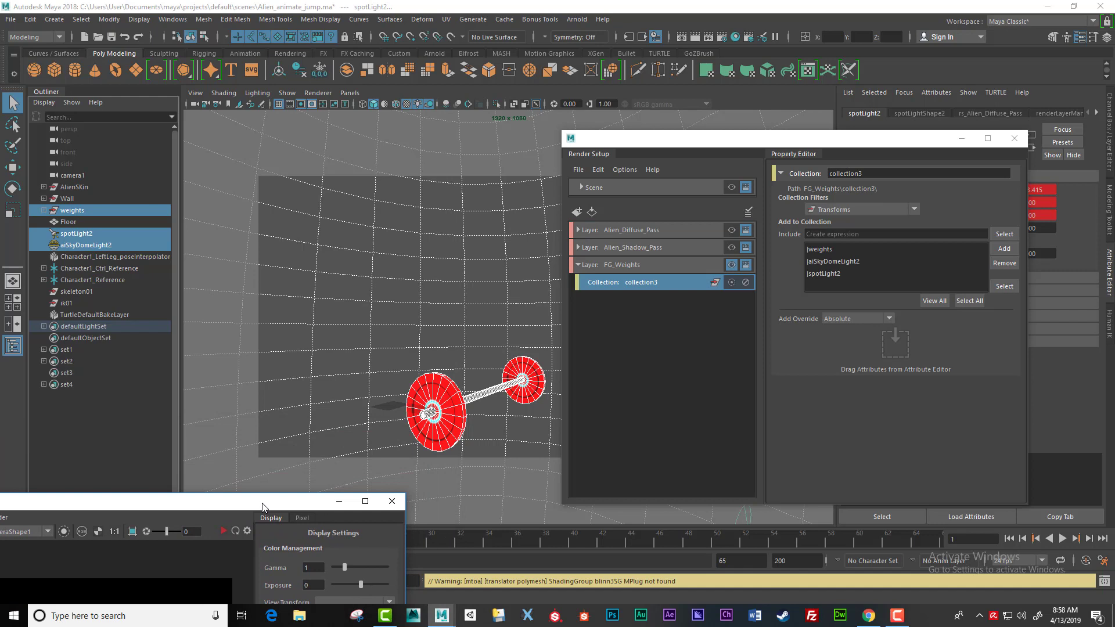
drag(263, 506, 323, 360)
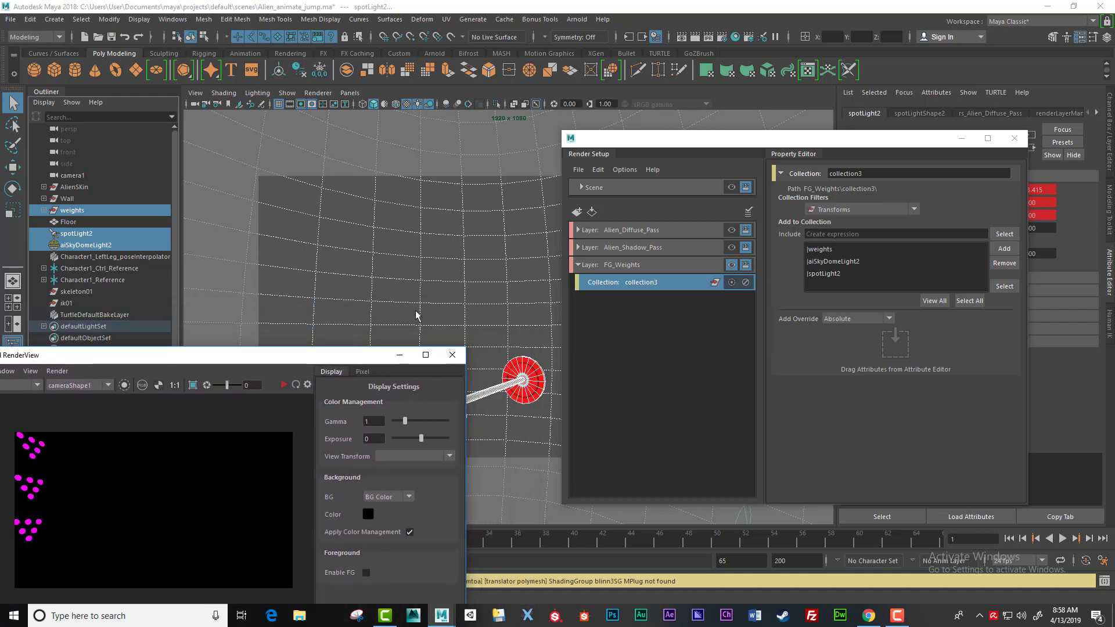
Collapse the FG_Weights layer and create a new render layer named Floor_Pass.
click(578, 265)
click(577, 211)
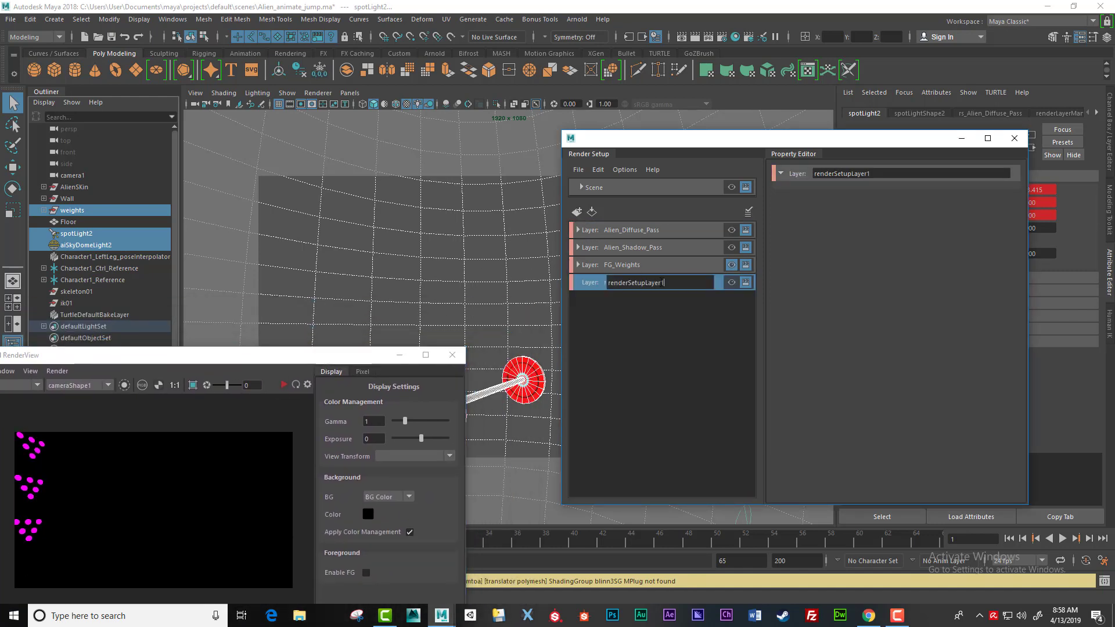
double_click(616, 285)
drag(616, 289, 600, 293)
text(Floor_Pass)
key(Return)
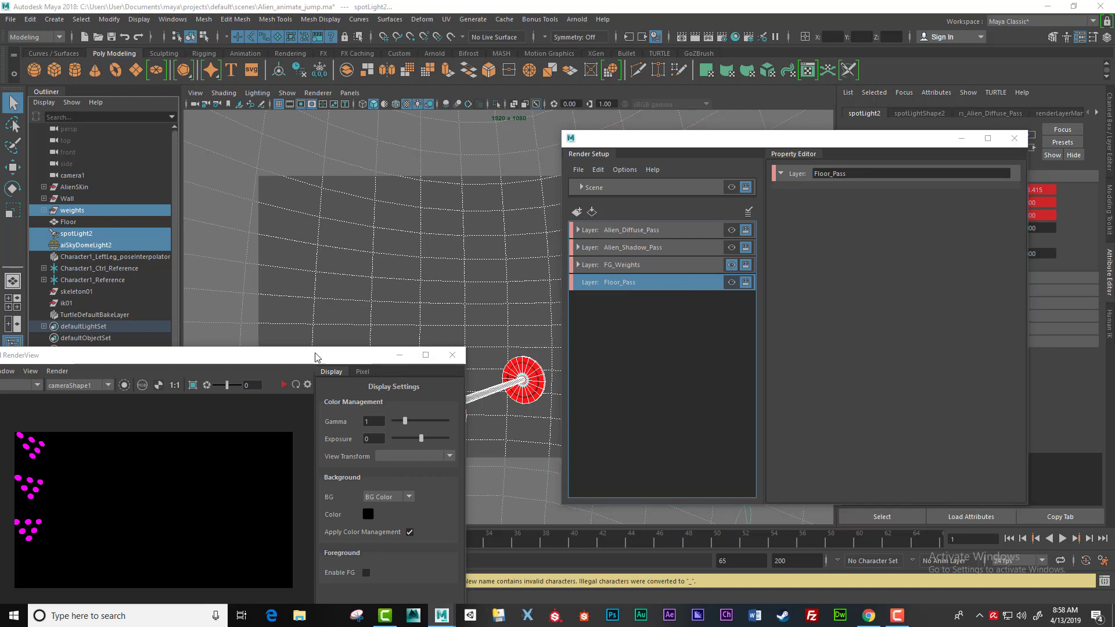
Create a collection in the Floor_Pass layer and add Floor, spotLight2 and aiSkyDomeLight2 to it.
drag(358, 353, 286, 313)
click(658, 281)
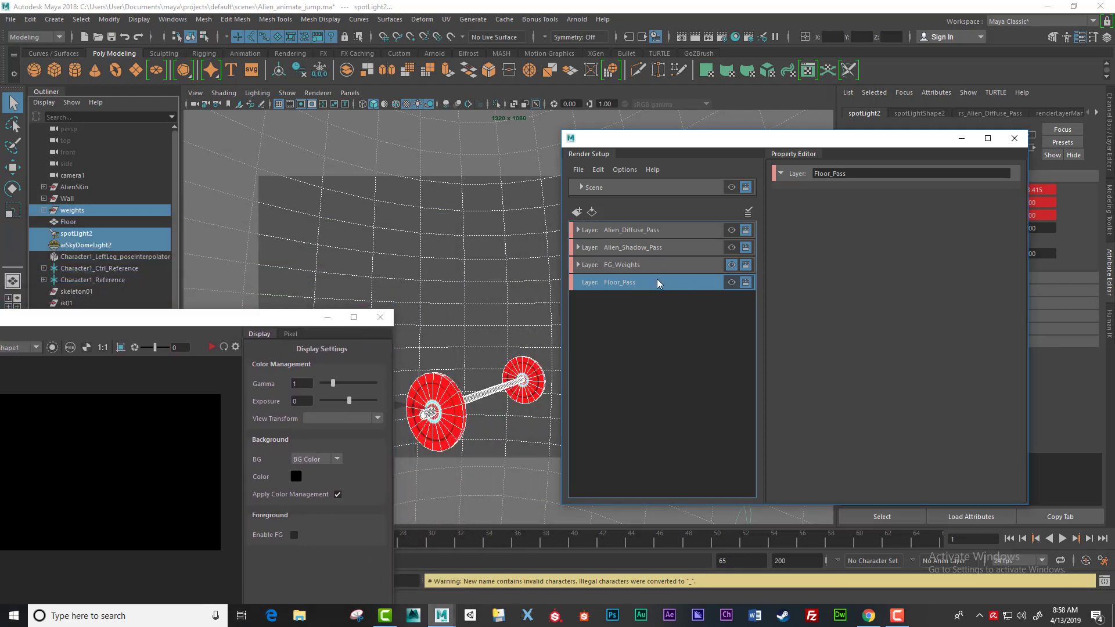
right_click(657, 280)
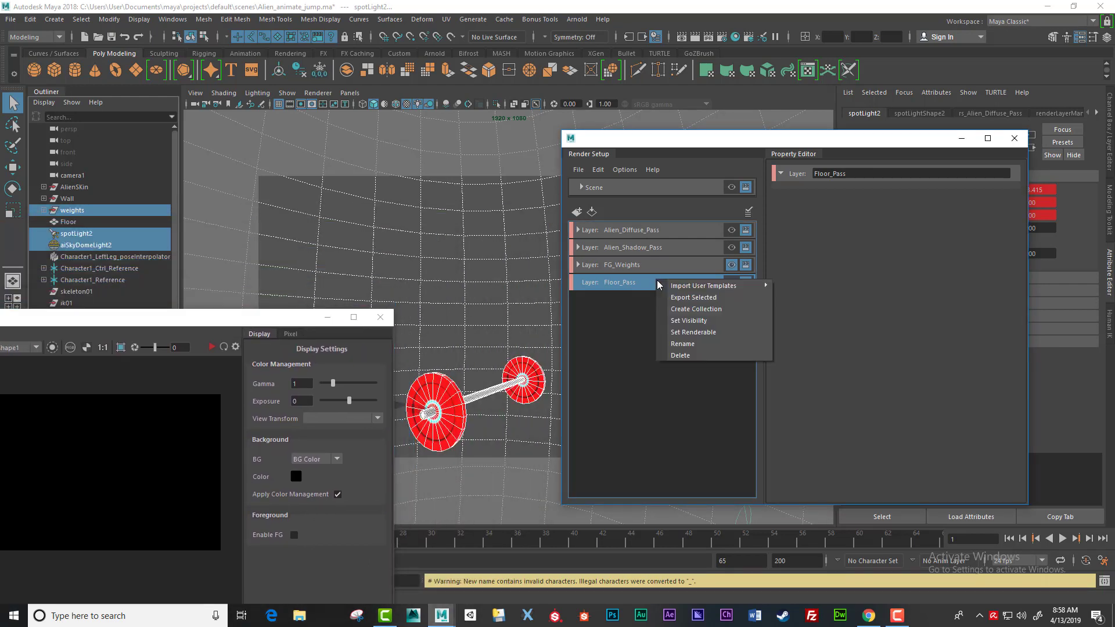
click(690, 311)
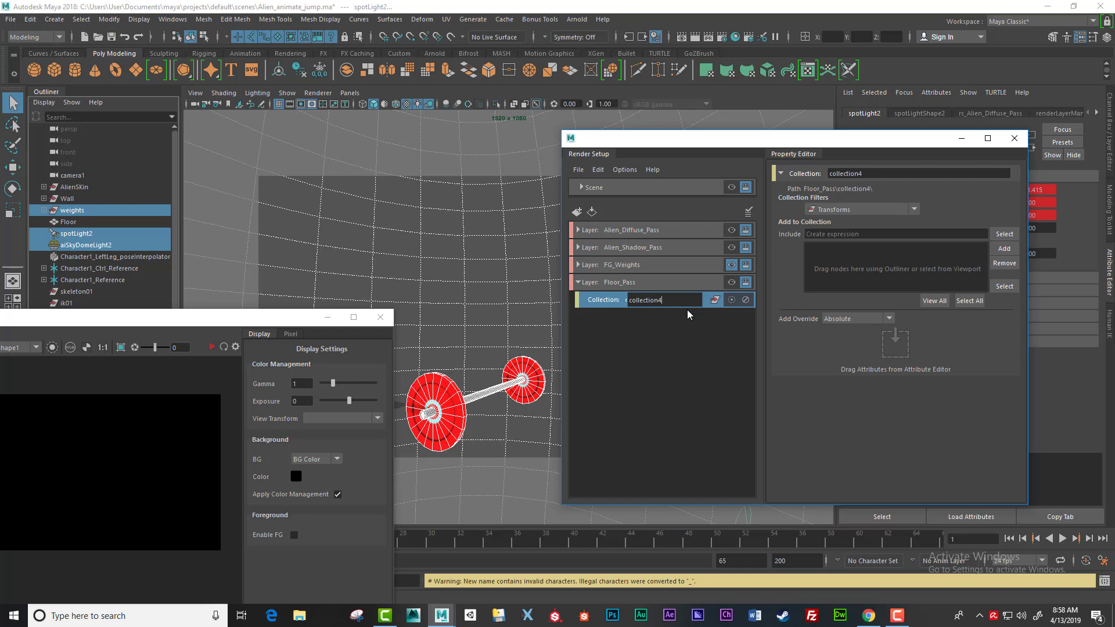
click(96, 319)
click(76, 199)
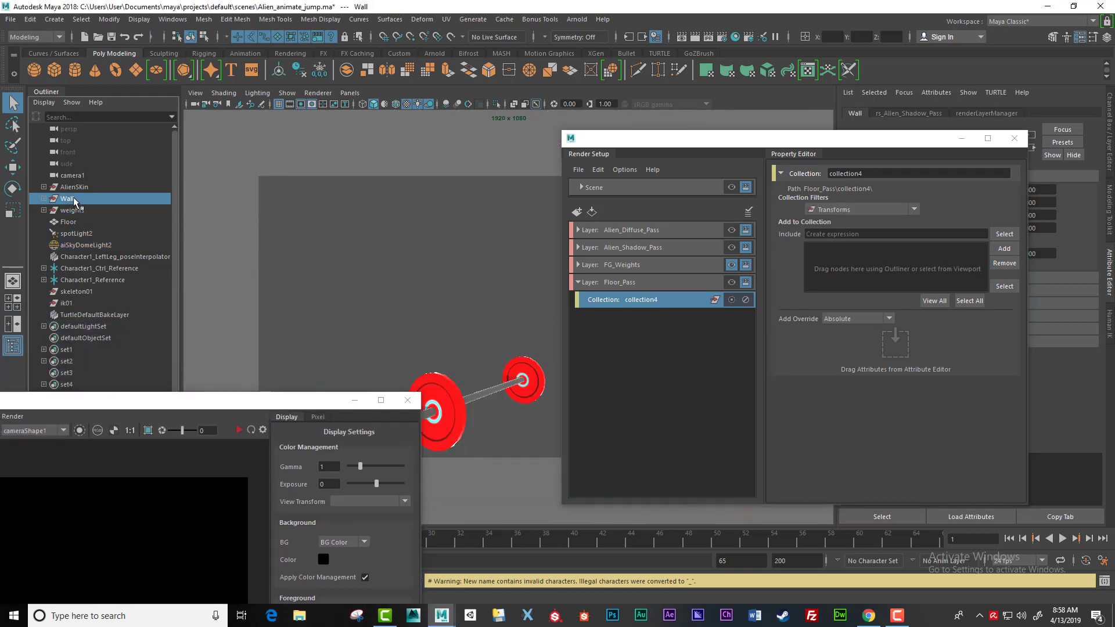
click(75, 221)
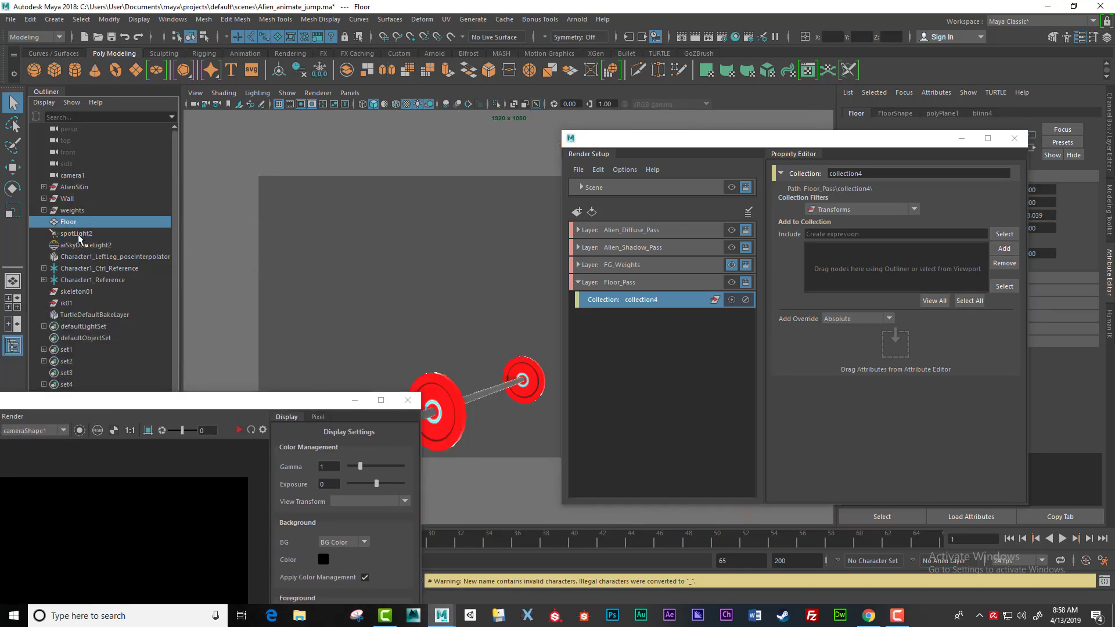
shift+click(79, 234)
shift+click(80, 245)
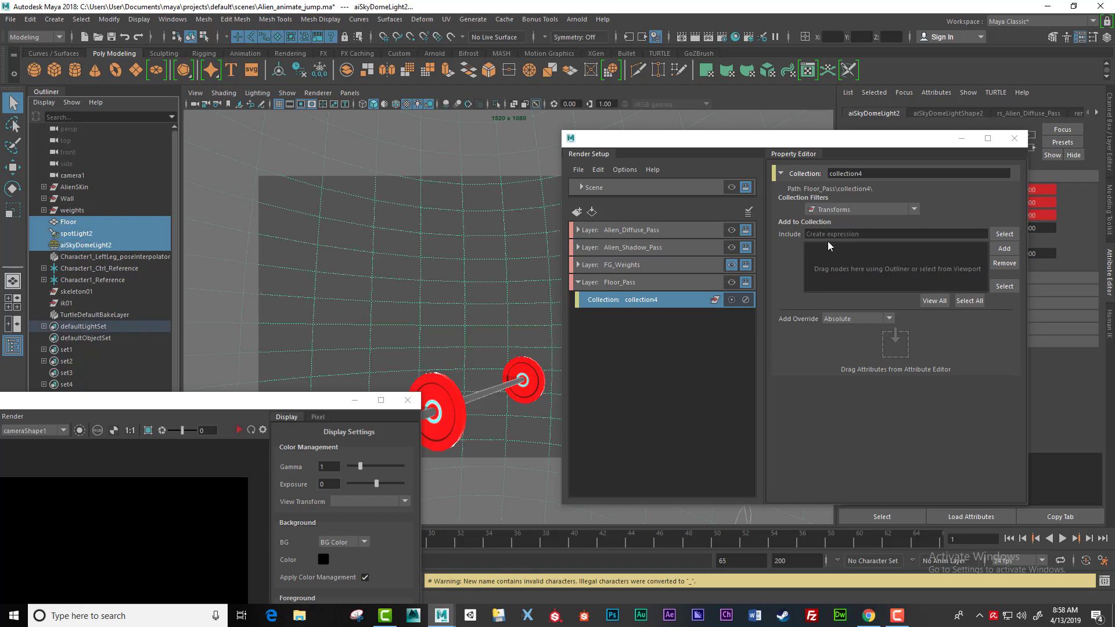
click(1005, 251)
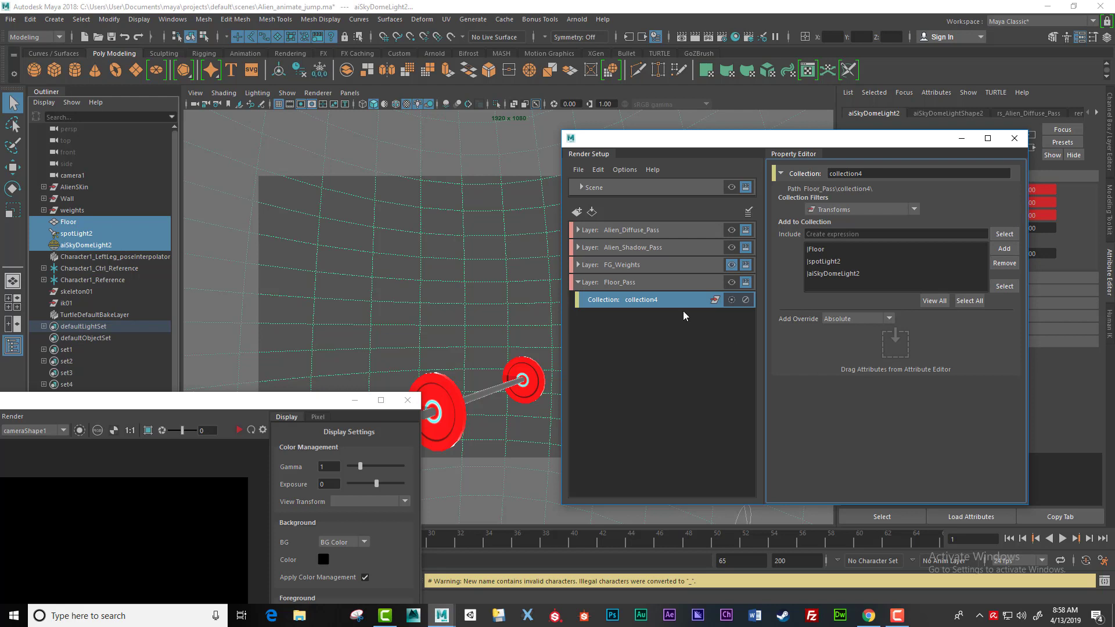
Preview the Floor_Pass layer in the viewport, then switch the visible render layer back to FG_Weights.
click(732, 283)
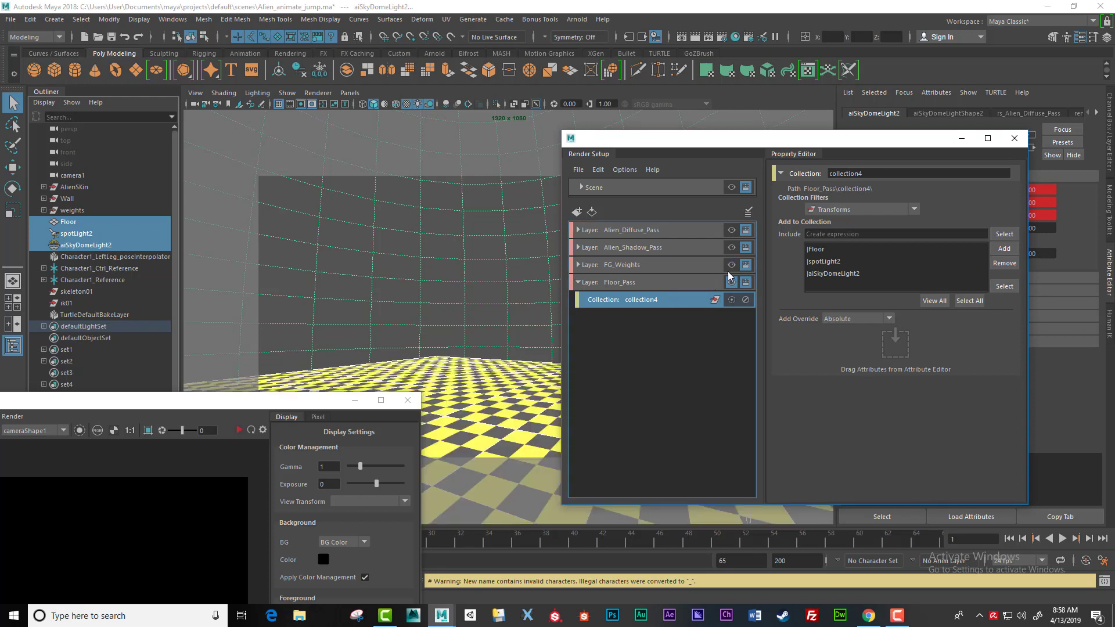
click(727, 267)
click(731, 264)
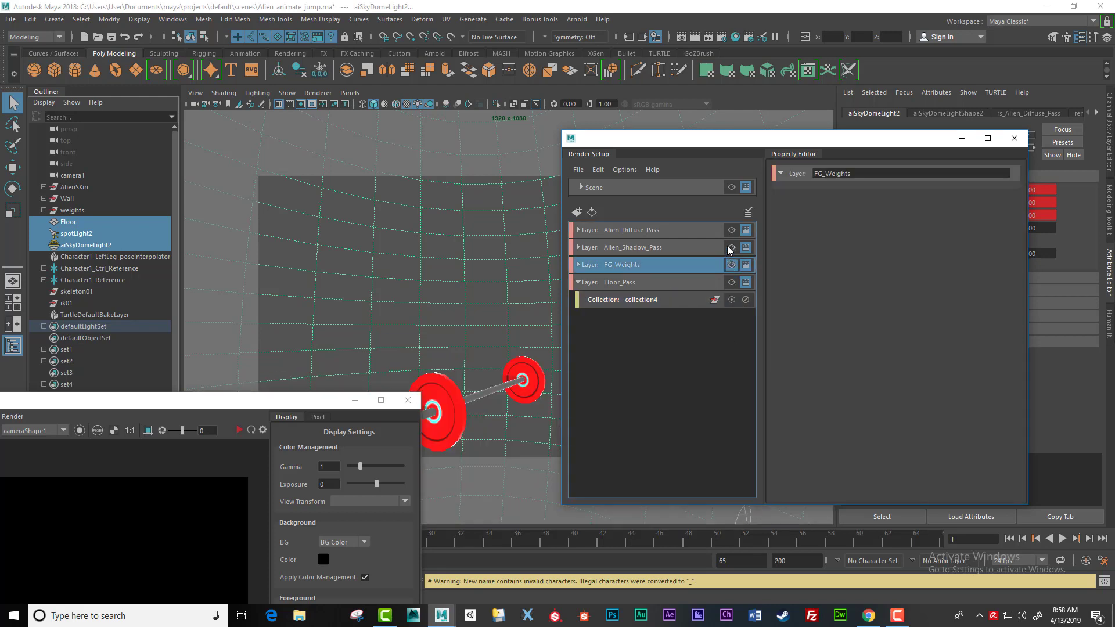
Preview each render layer in the viewport from Alien_Diffuse_Pass through Floor_Pass, then collapse the Floor_Pass layer.
click(732, 248)
click(731, 231)
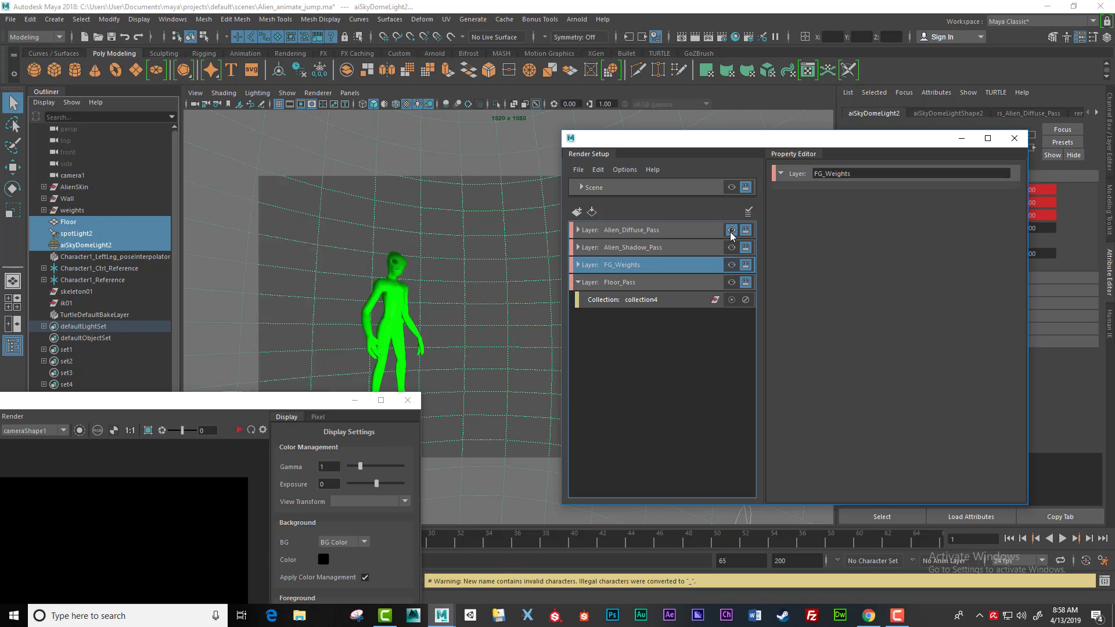
click(732, 247)
click(732, 264)
click(732, 282)
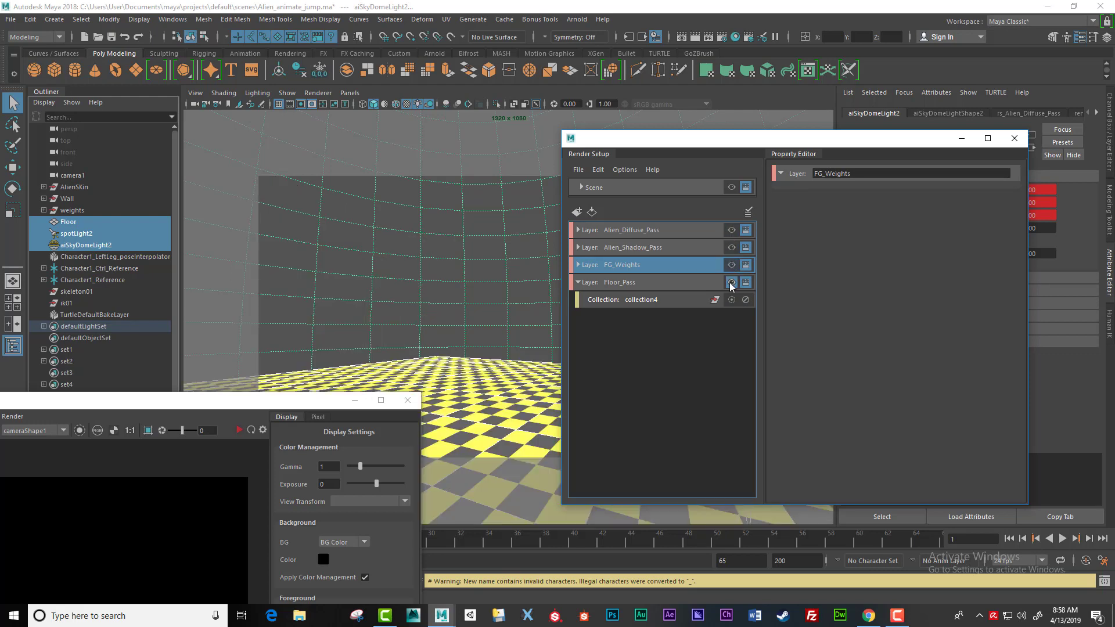
click(578, 282)
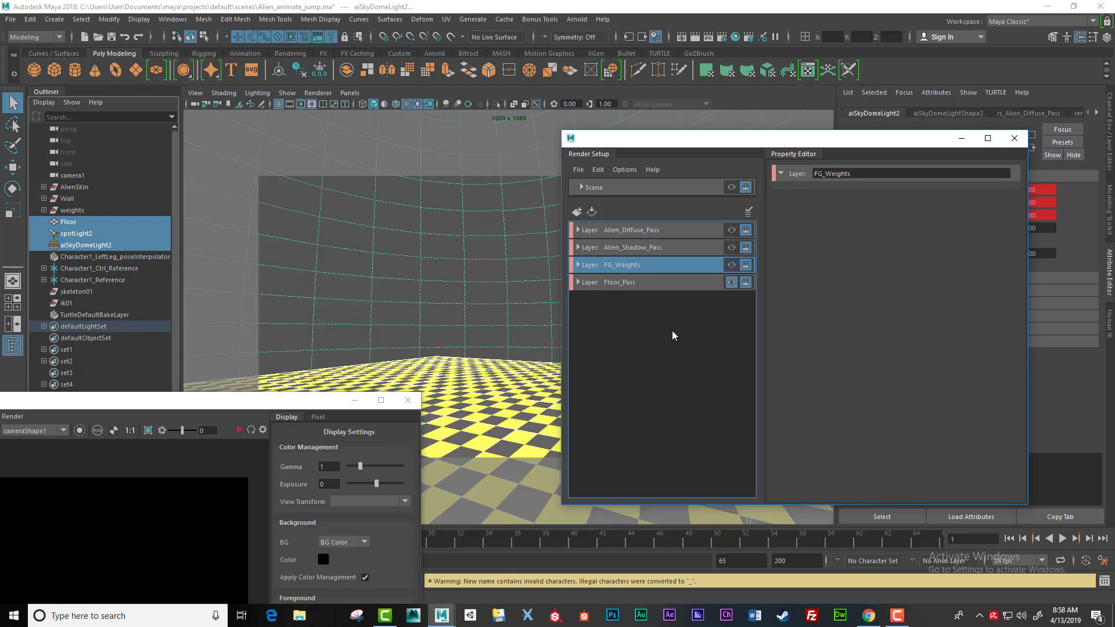
Make Alien_Diffuse_Pass the visible render layer and move the RenderView window clear of the alien in the viewport.
drag(192, 401, 385, 399)
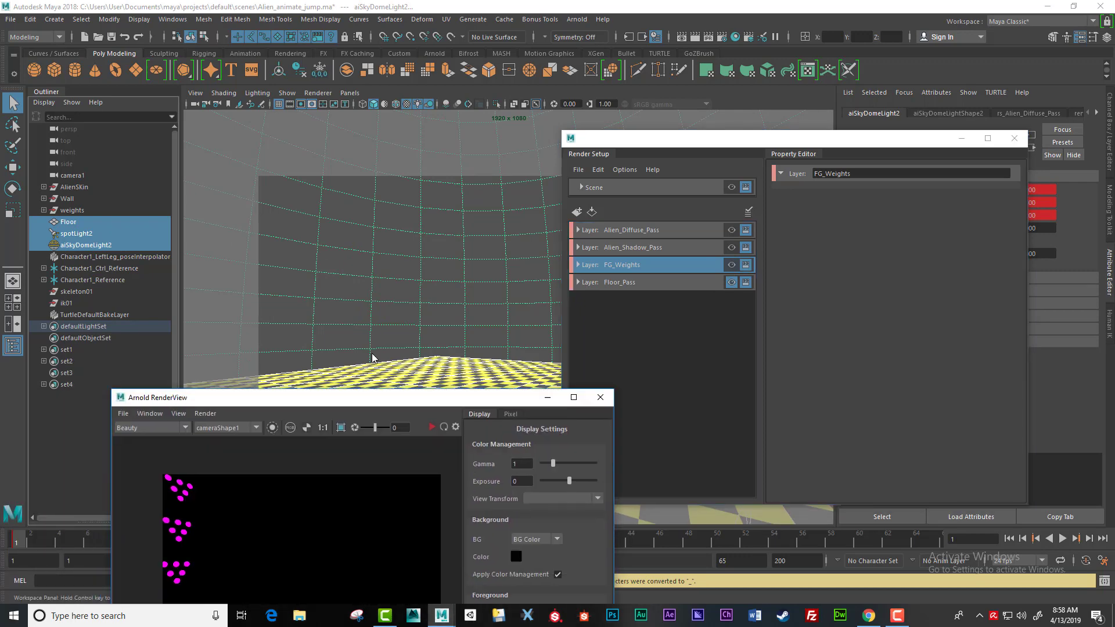
drag(372, 358, 305, 268)
drag(324, 364, 324, 431)
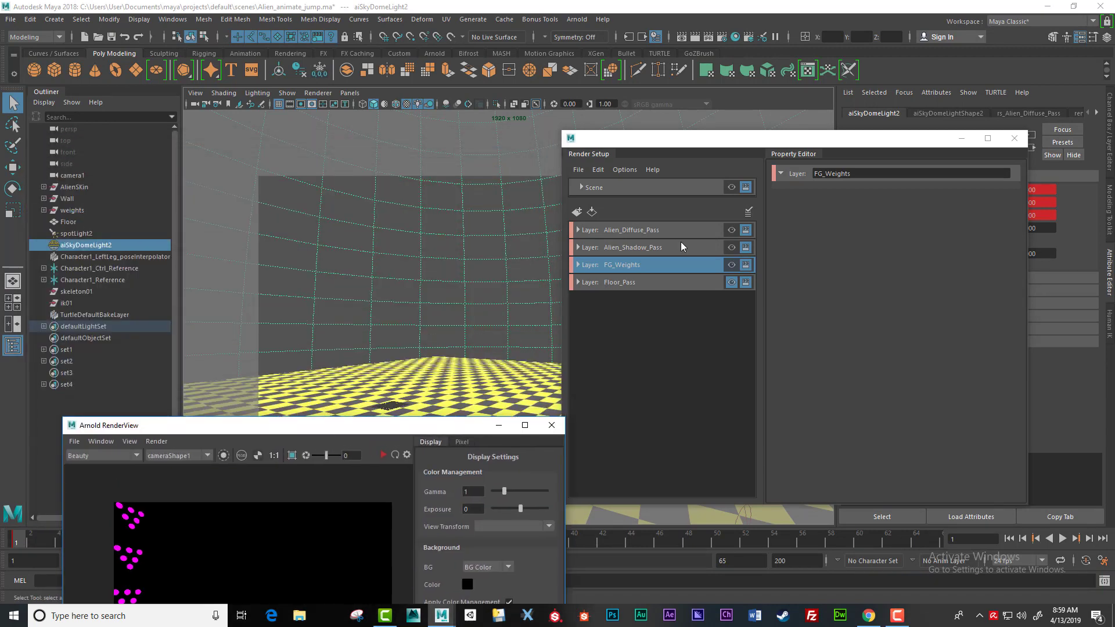
click(711, 230)
click(731, 230)
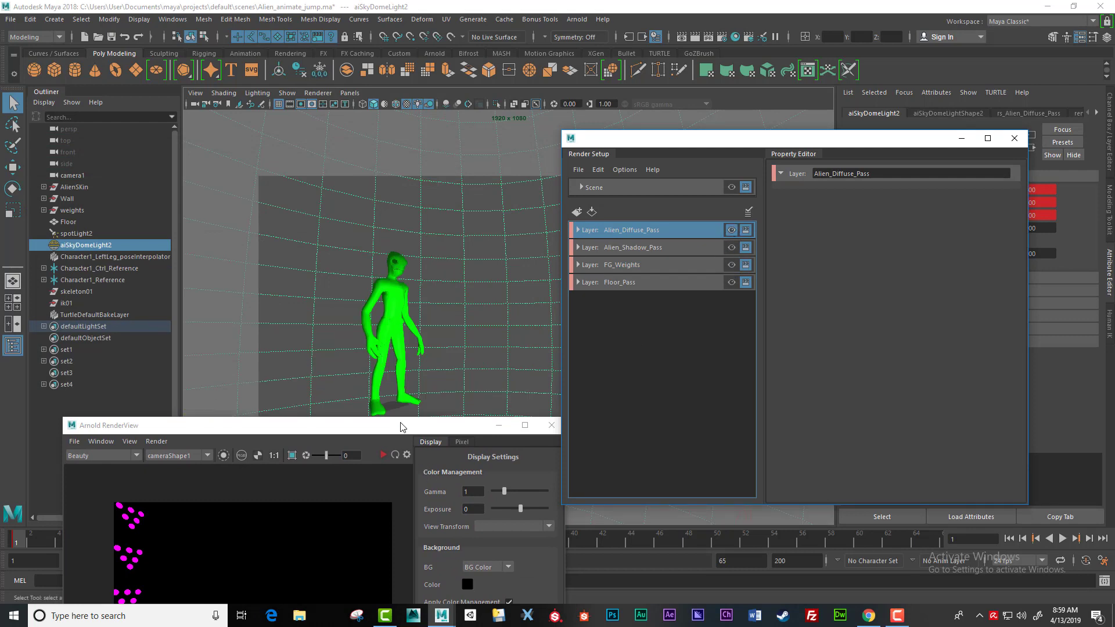
drag(401, 427, 403, 505)
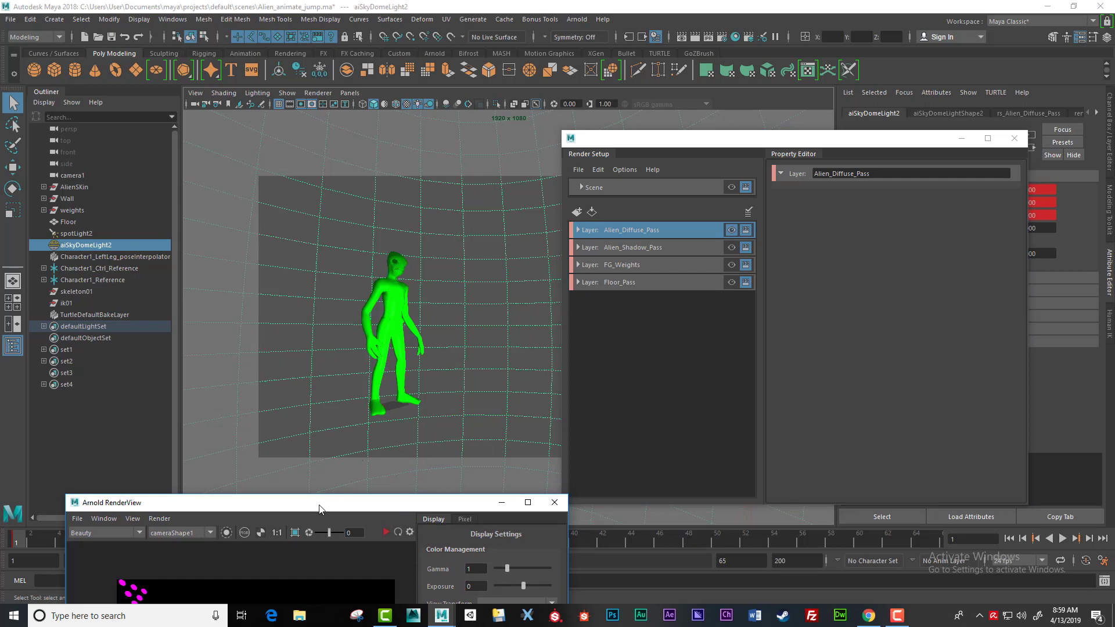
drag(319, 509, 236, 432)
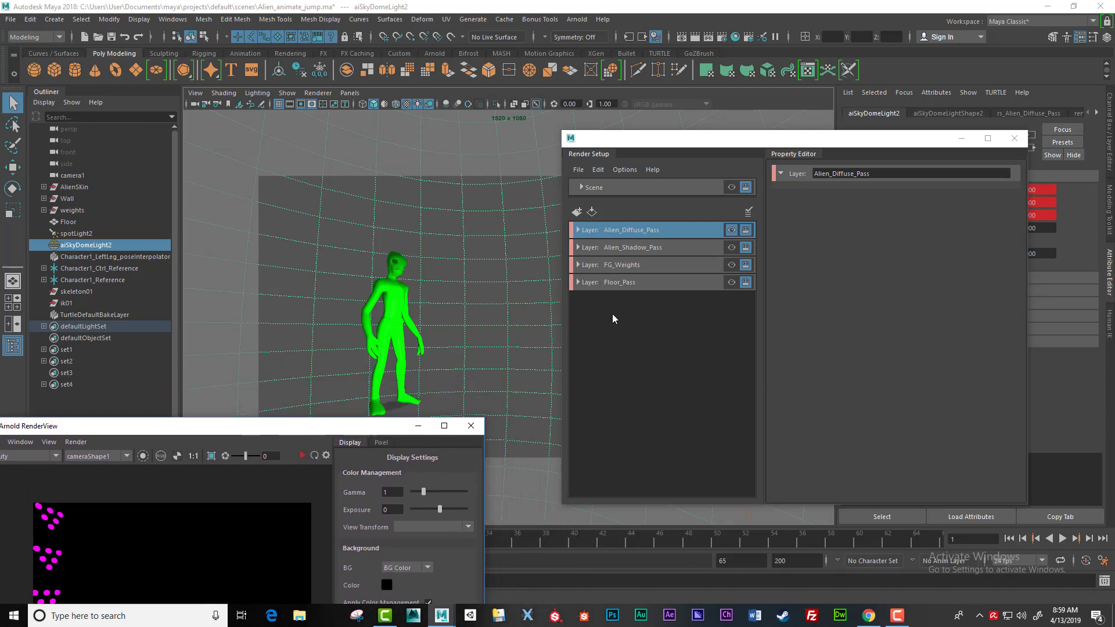
Create a new render layer named AO_Pass.
click(577, 213)
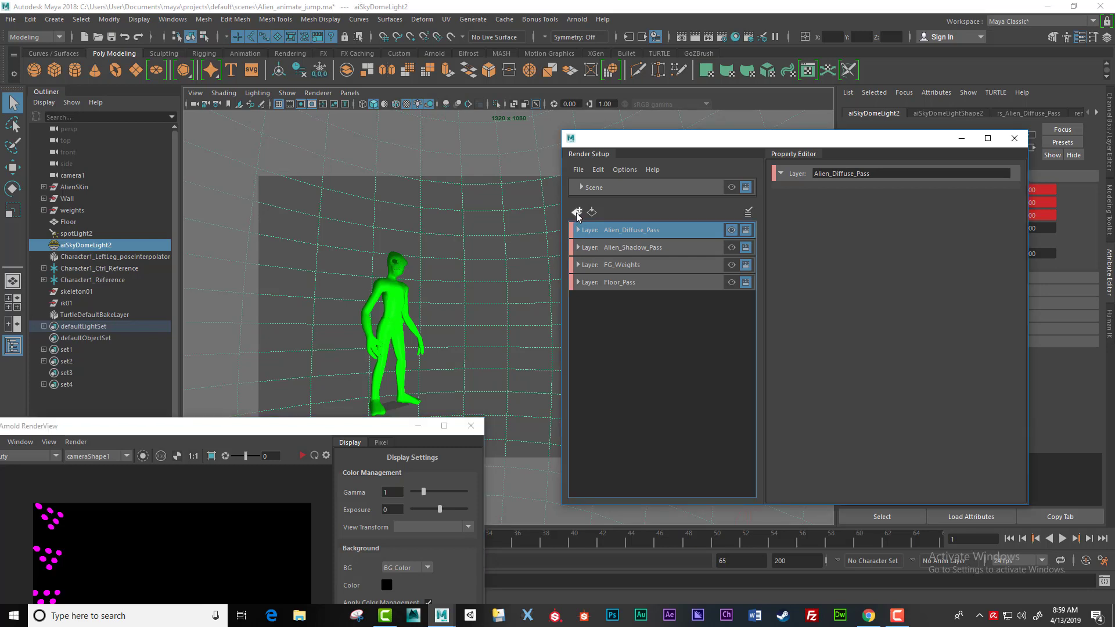
click(577, 214)
double_click(598, 300)
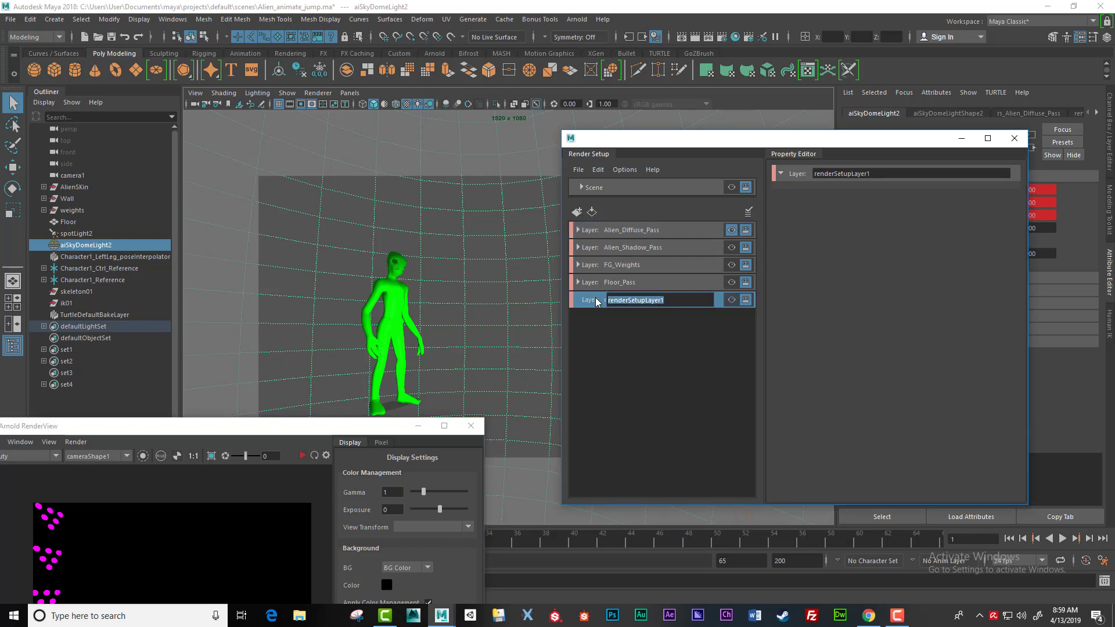
text(AO Pass)
key(Return)
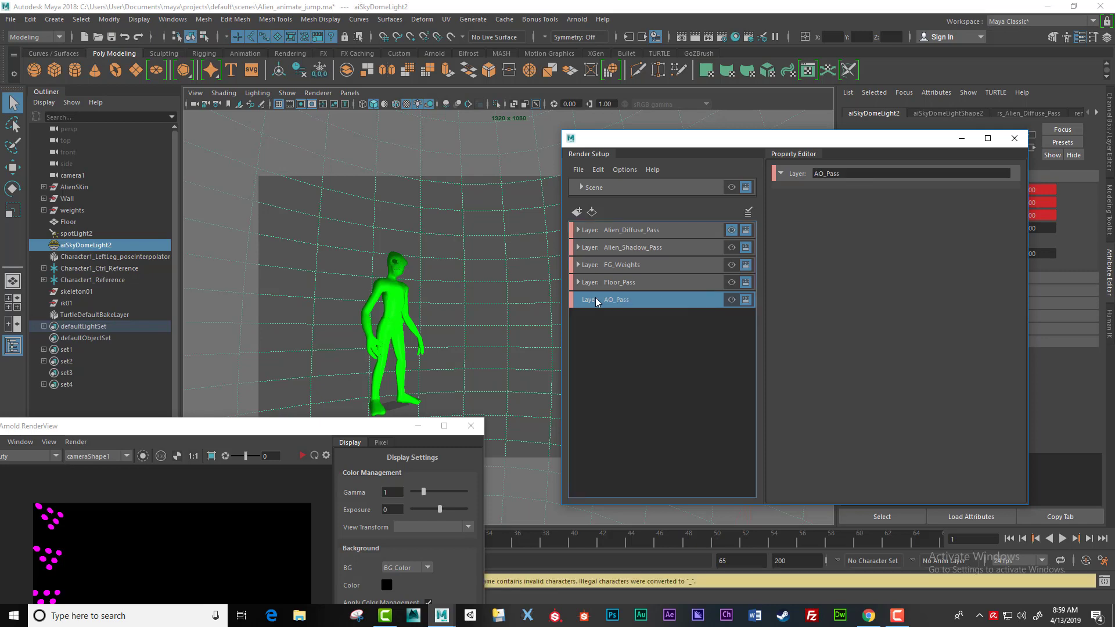
Create a collection in the AO_Pass layer and add AlienSkin, Wall, weights and Floor to it.
right_click(661, 301)
click(708, 330)
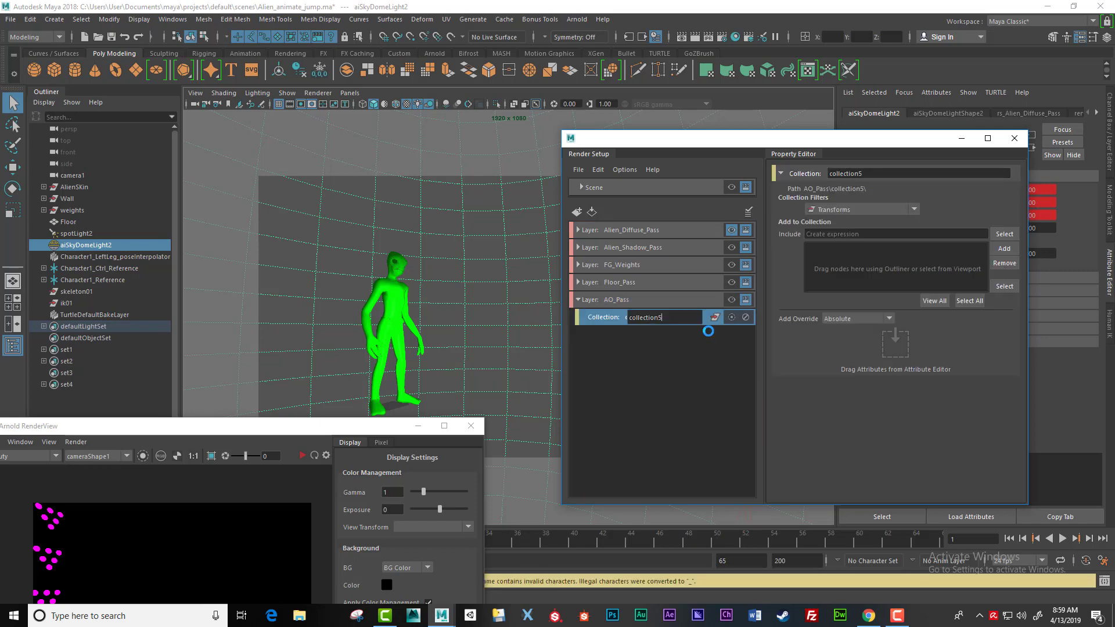
click(676, 341)
click(650, 319)
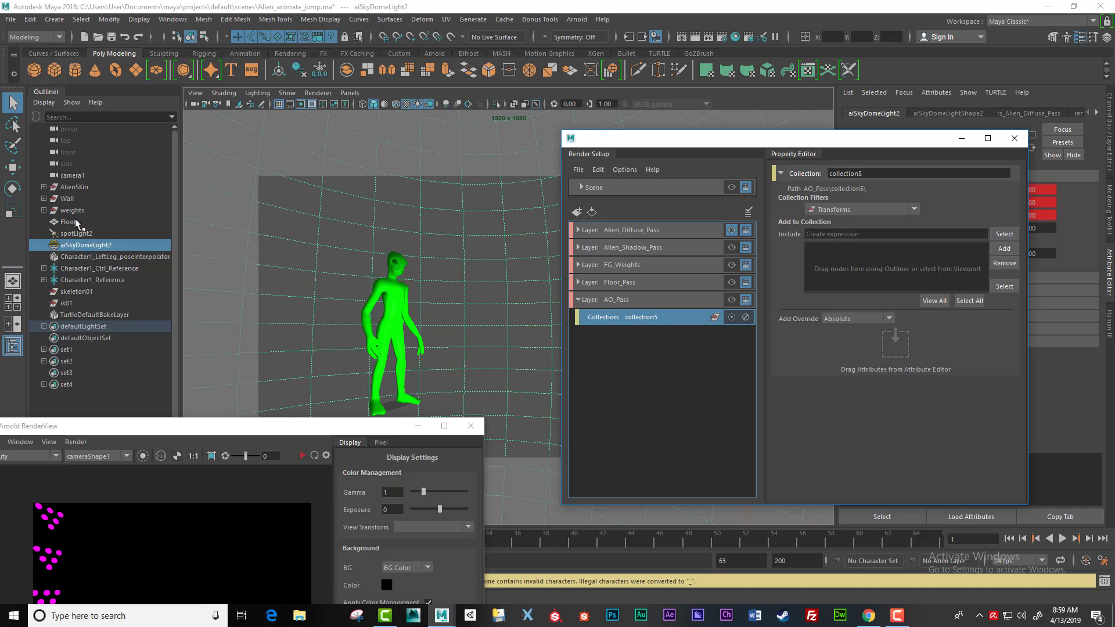
drag(76, 223, 81, 189)
click(1004, 248)
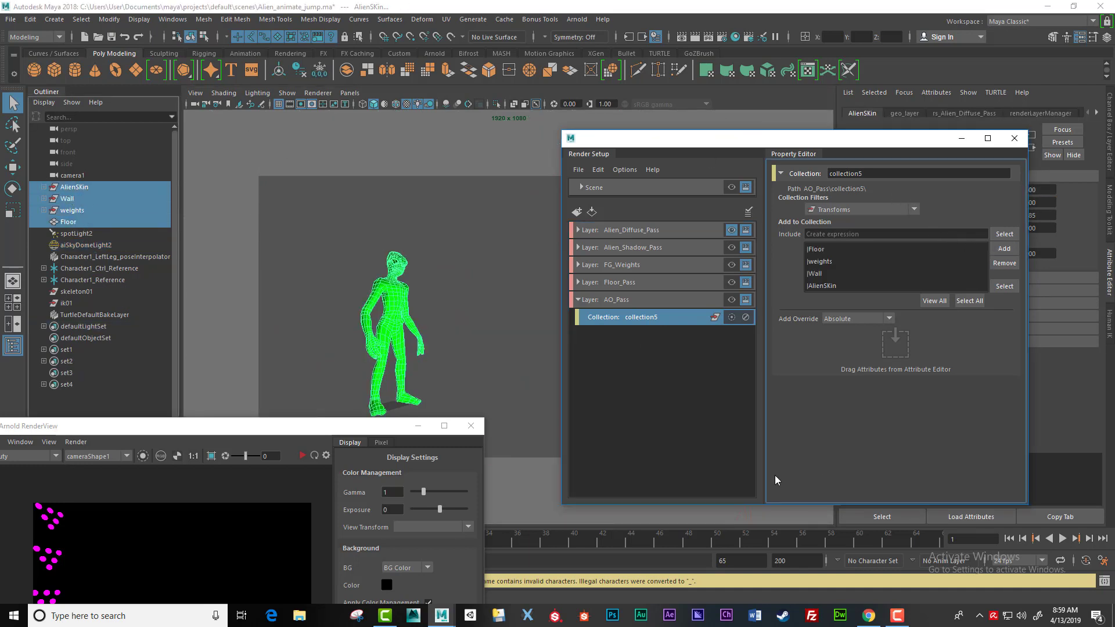
Add a shader override to the AO_Pass collection and assign an Arnold aiAmbientOcclusion shader to it.
right_click(654, 318)
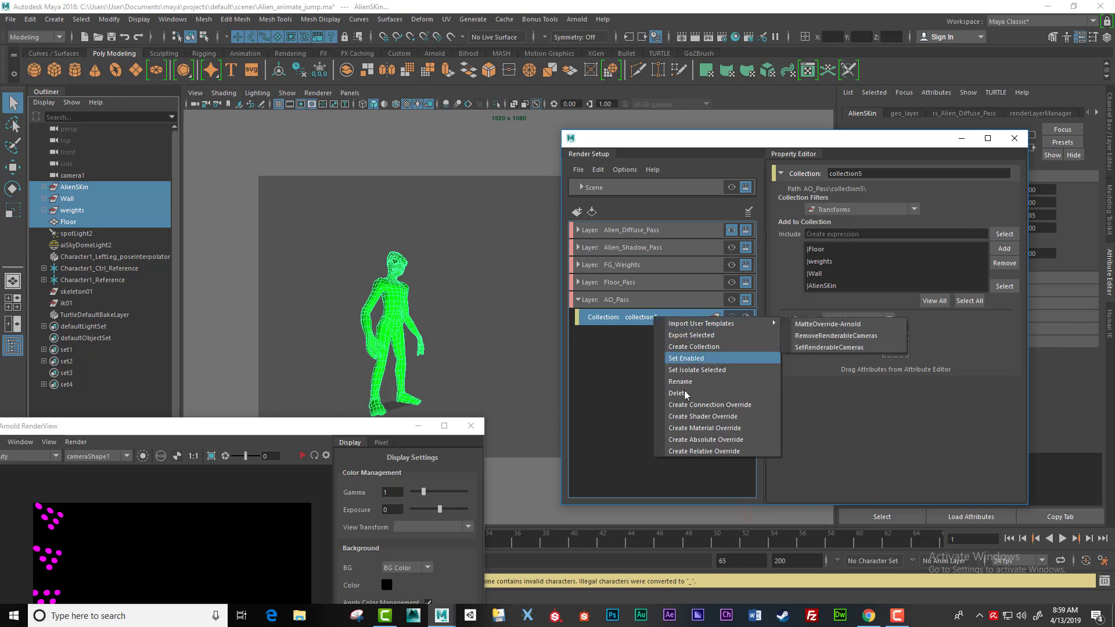
click(731, 418)
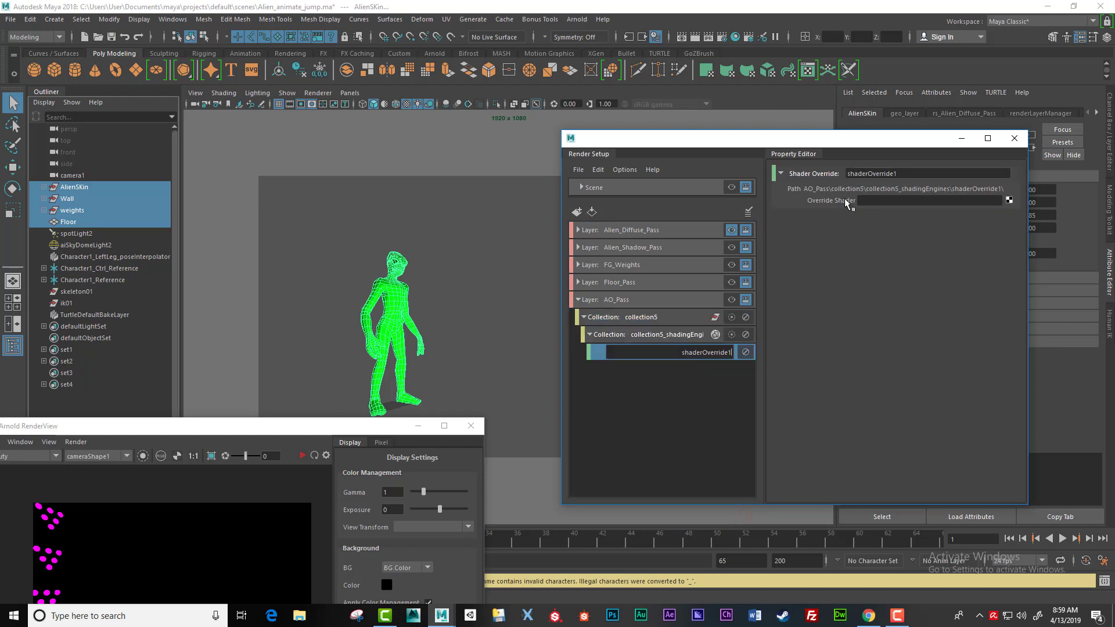
click(1009, 201)
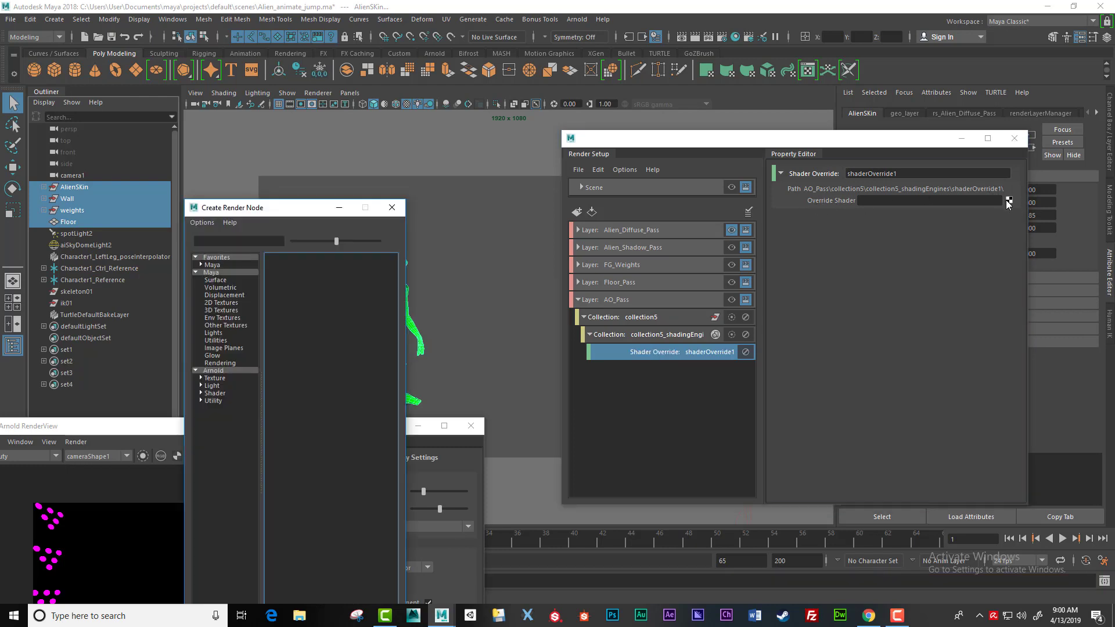
drag(322, 211, 434, 139)
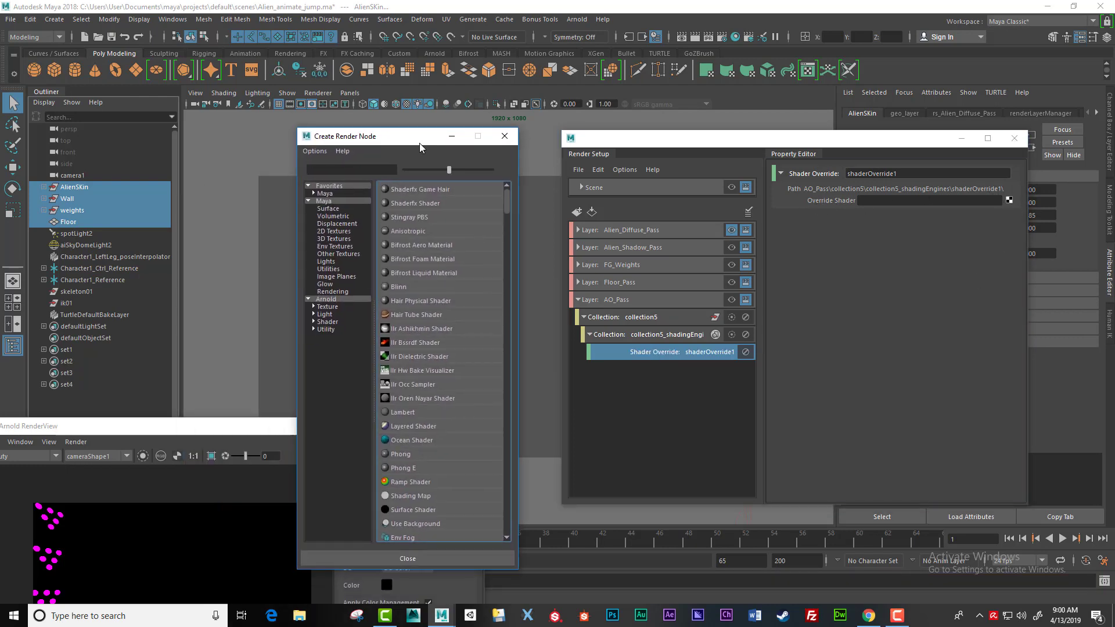
click(327, 322)
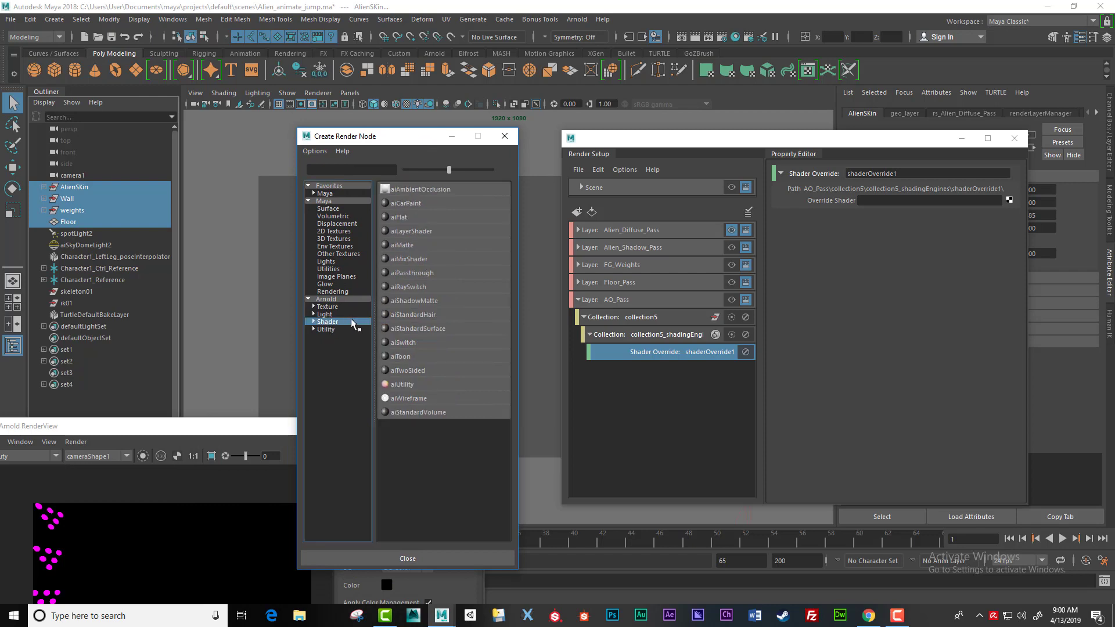
click(442, 190)
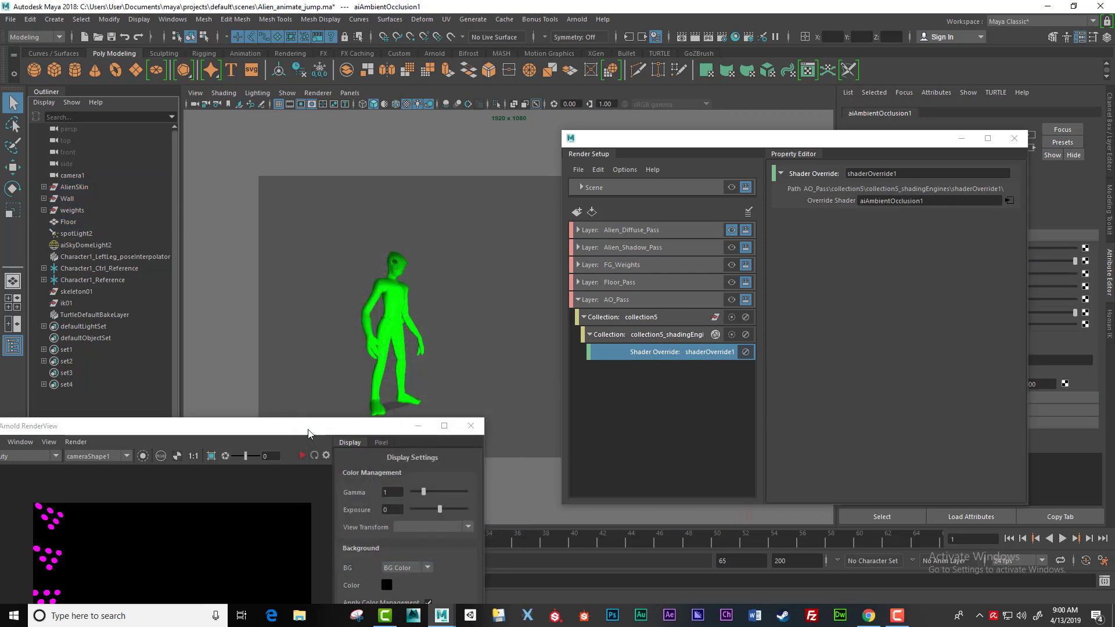
Review the AO_Pass collections, start an Arnold test render with Alien_Diffuse_Pass still visible, and stop it.
drag(309, 433, 322, 188)
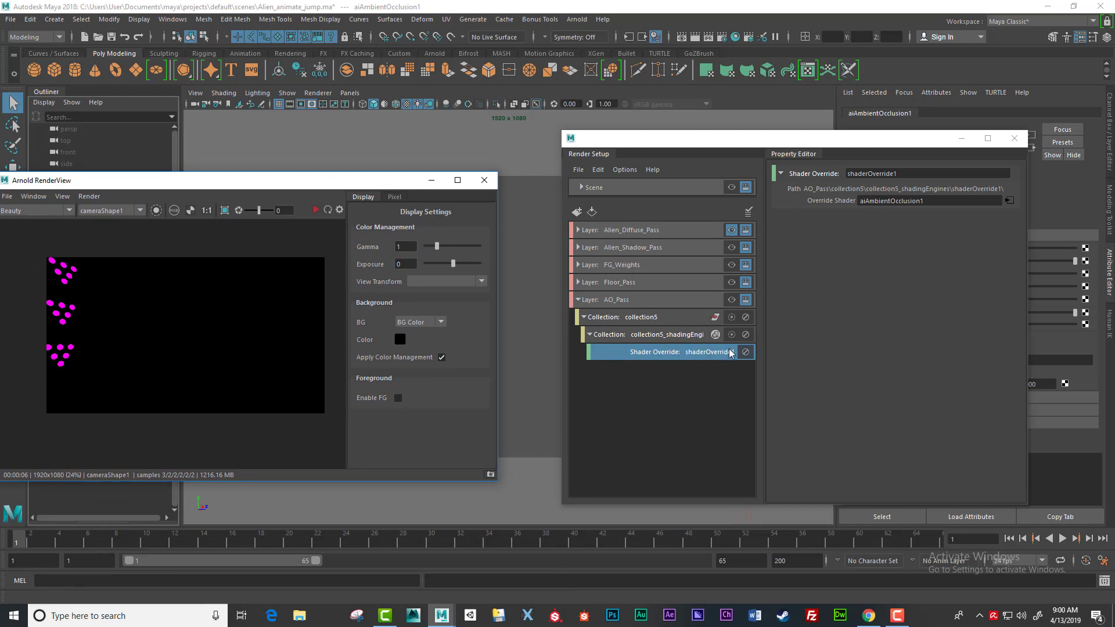
click(668, 320)
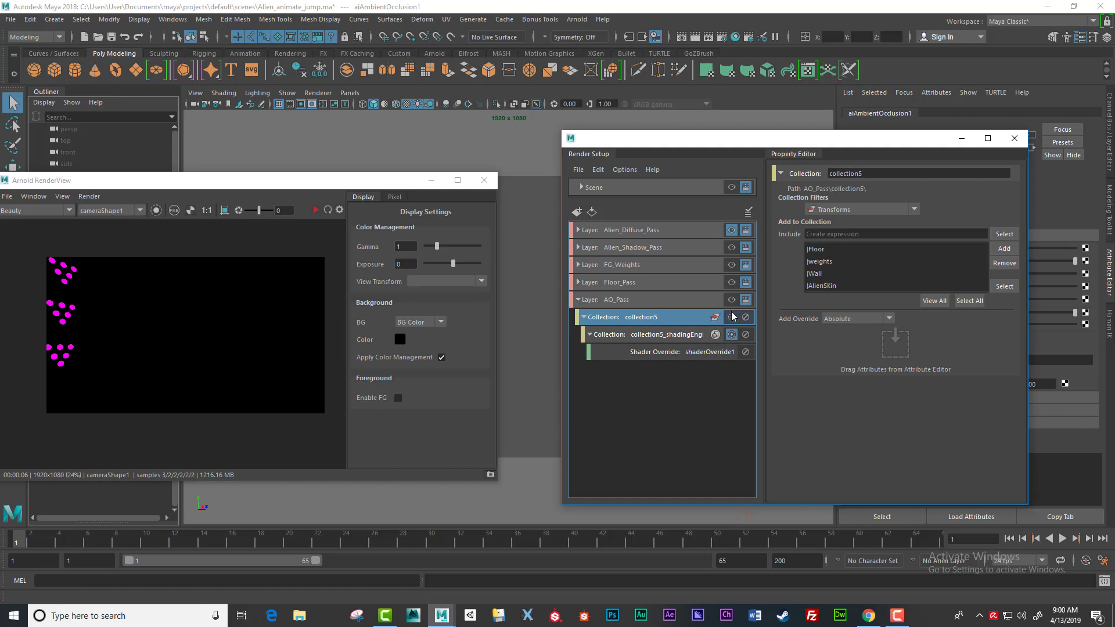
click(659, 336)
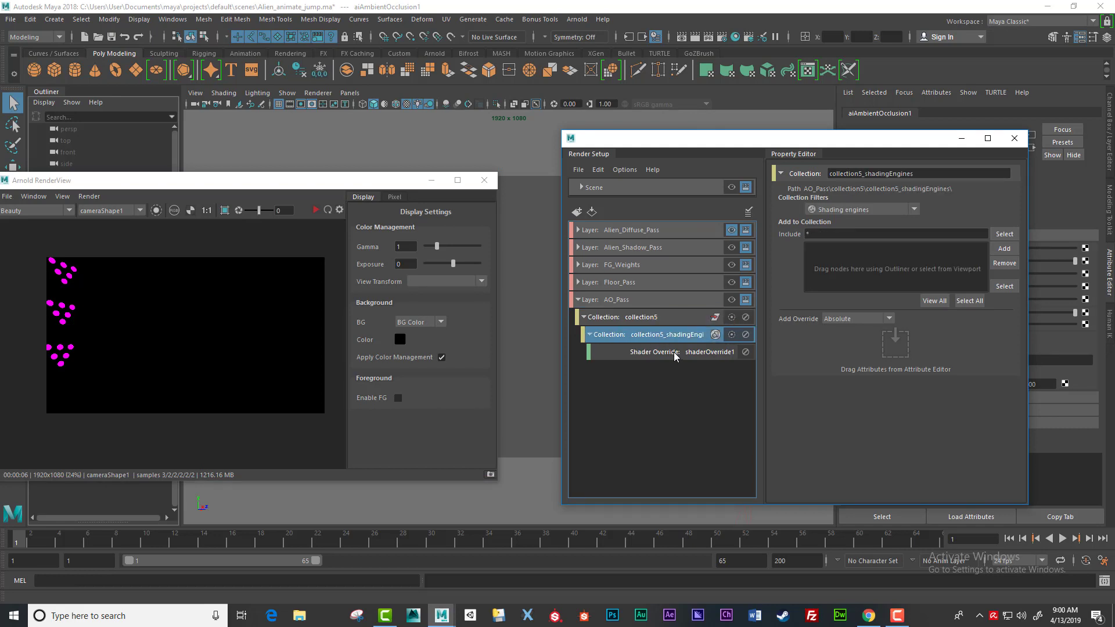
click(315, 210)
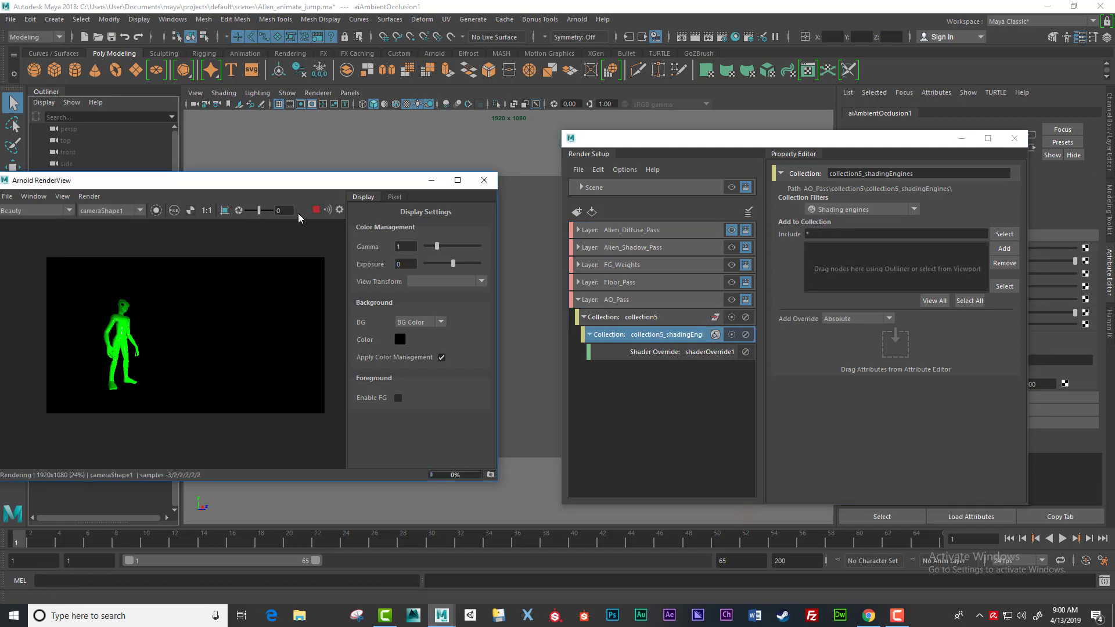
drag(299, 178, 340, 178)
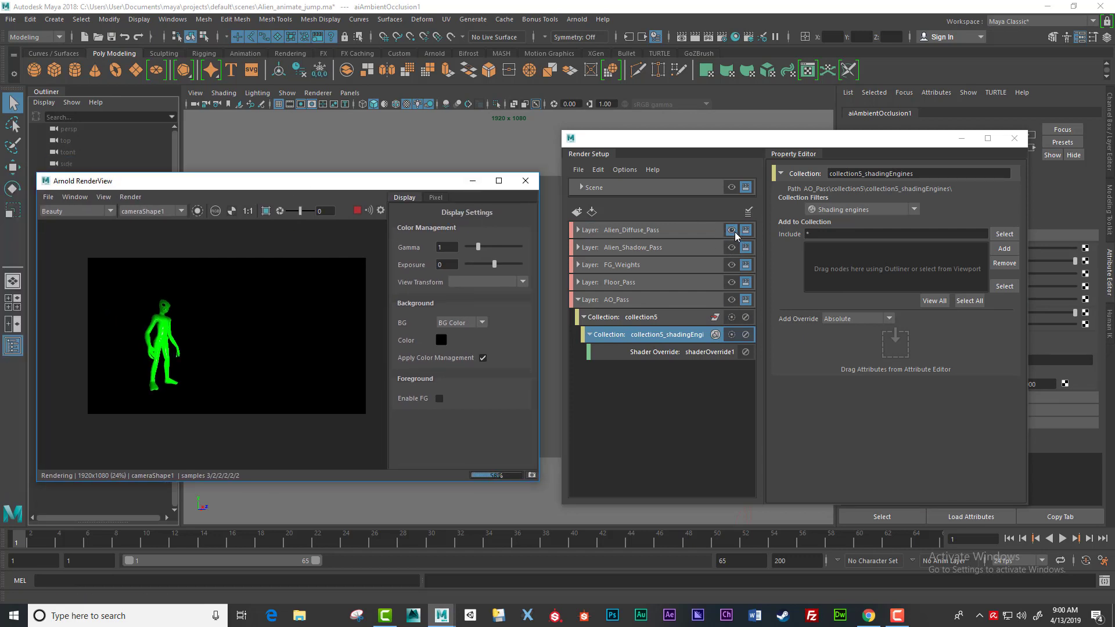
click(357, 210)
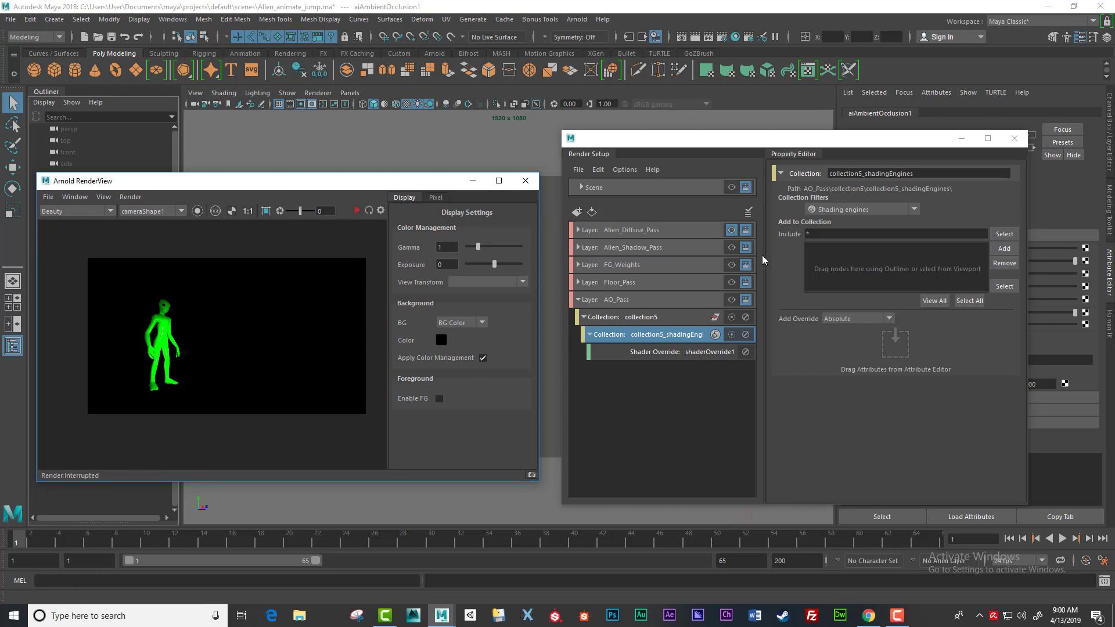
Make AO_Pass the visible render layer and render it in Arnold RenderView to inspect the ambient occlusion.
click(732, 299)
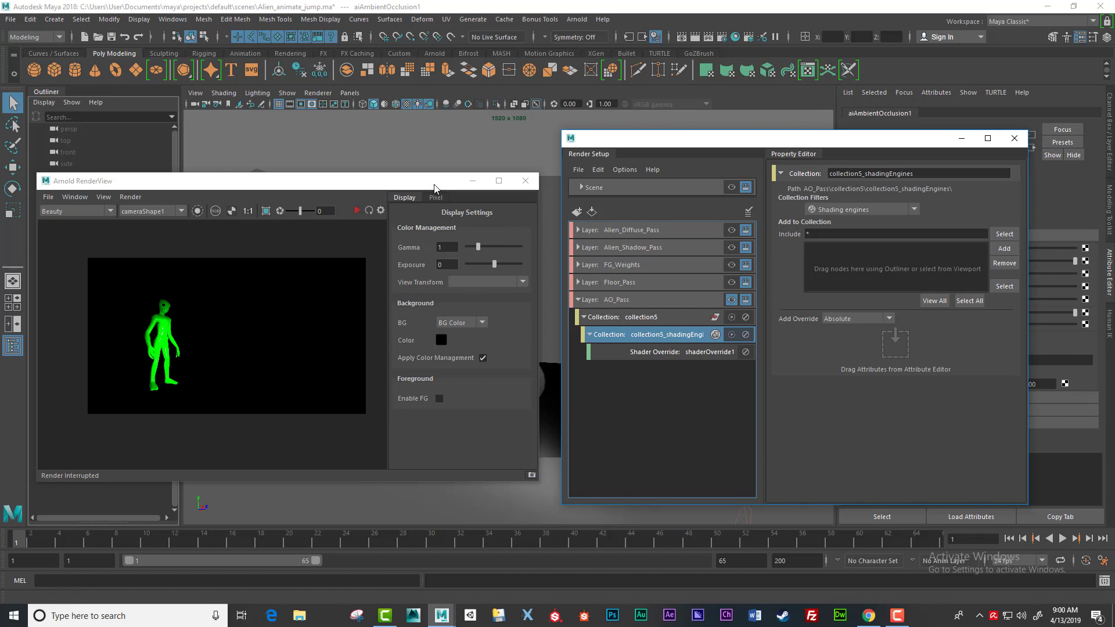
drag(436, 184, 485, 172)
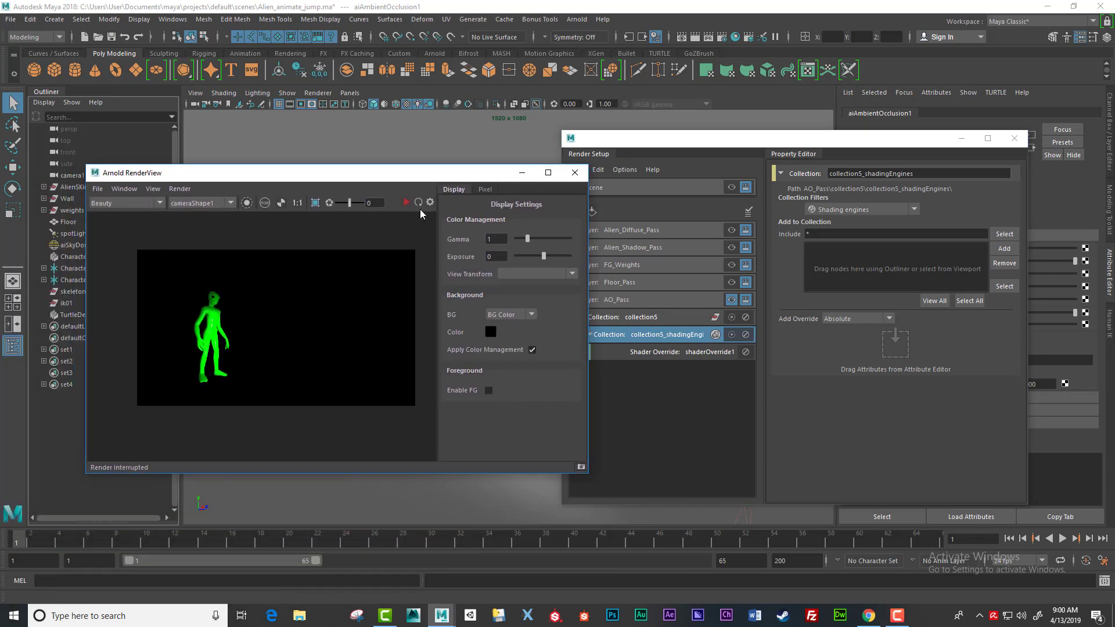
click(406, 203)
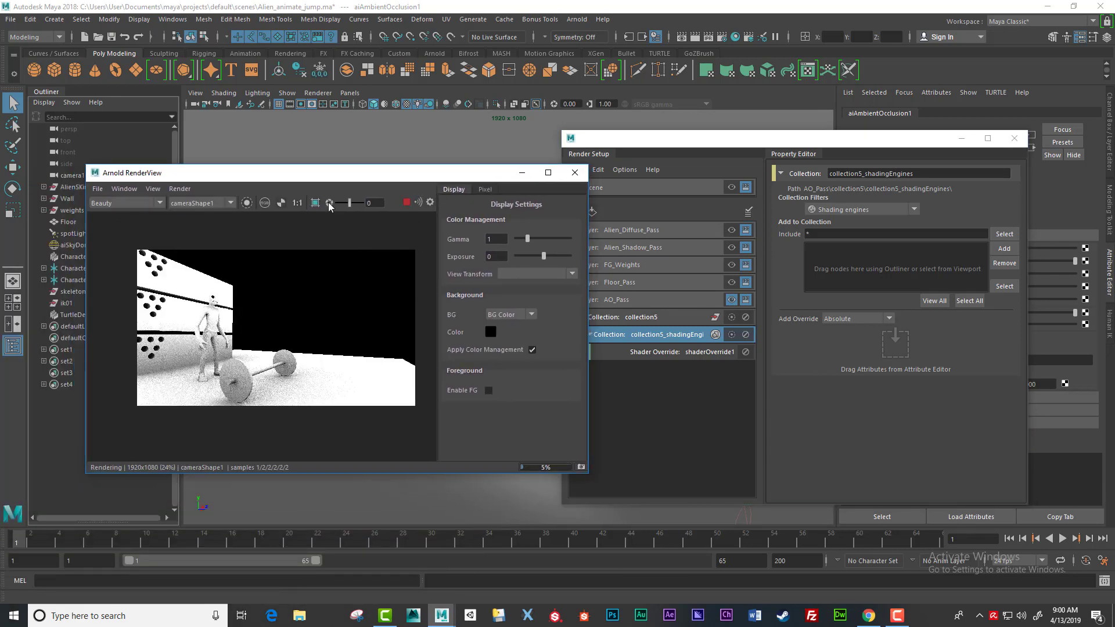
drag(406, 179, 653, 155)
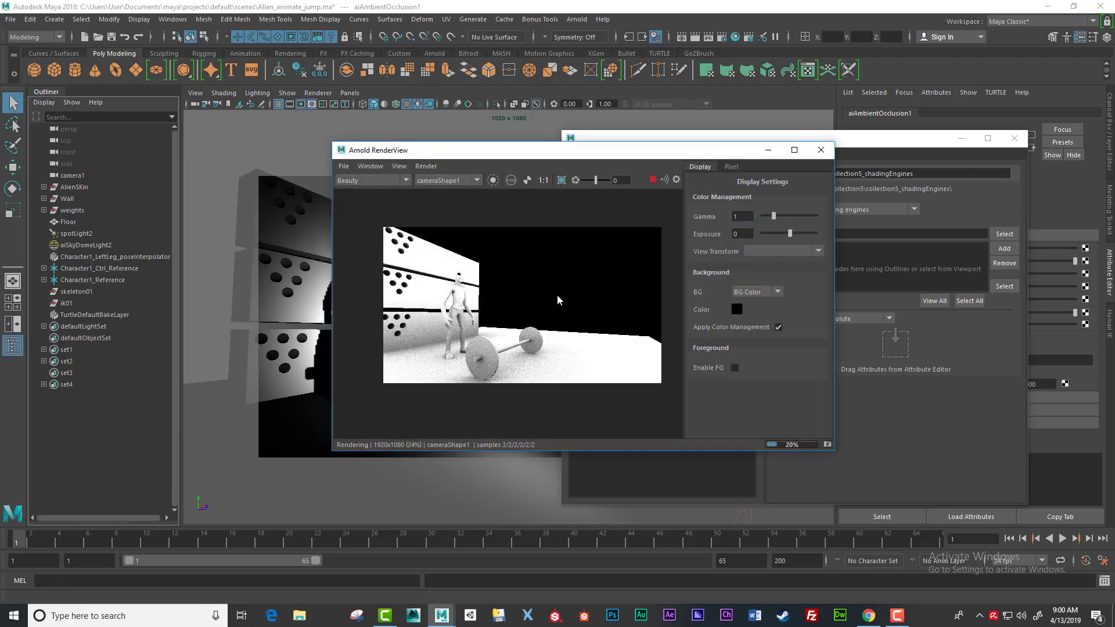
scroll(552, 333, up, 2)
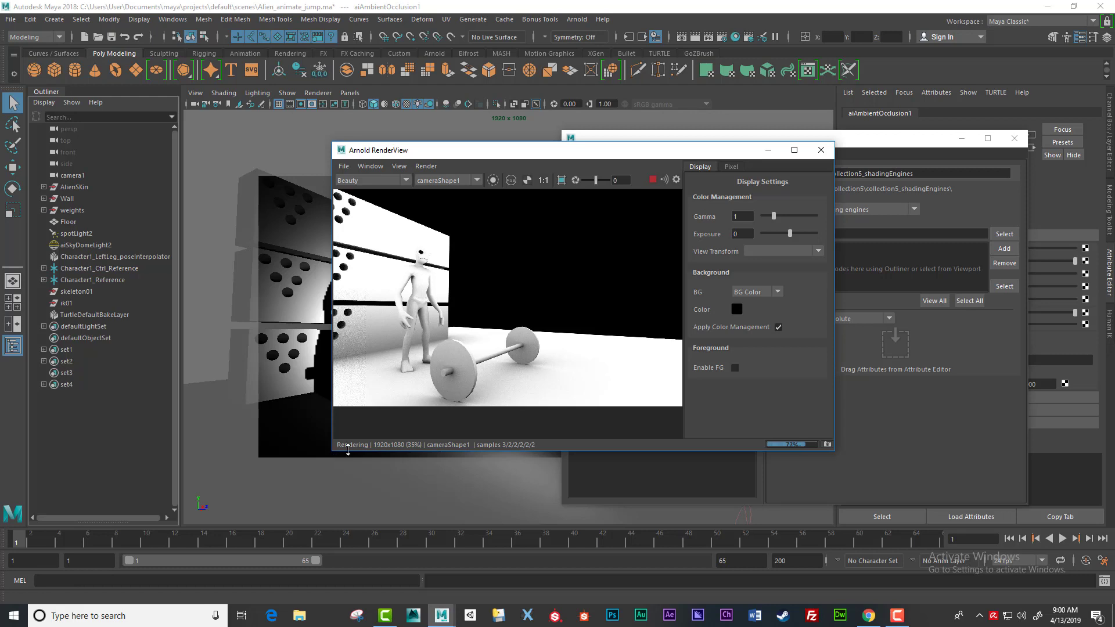
Enlarge the RenderView window and store a snapshot of the ambient occlusion render.
drag(624, 150, 618, 131)
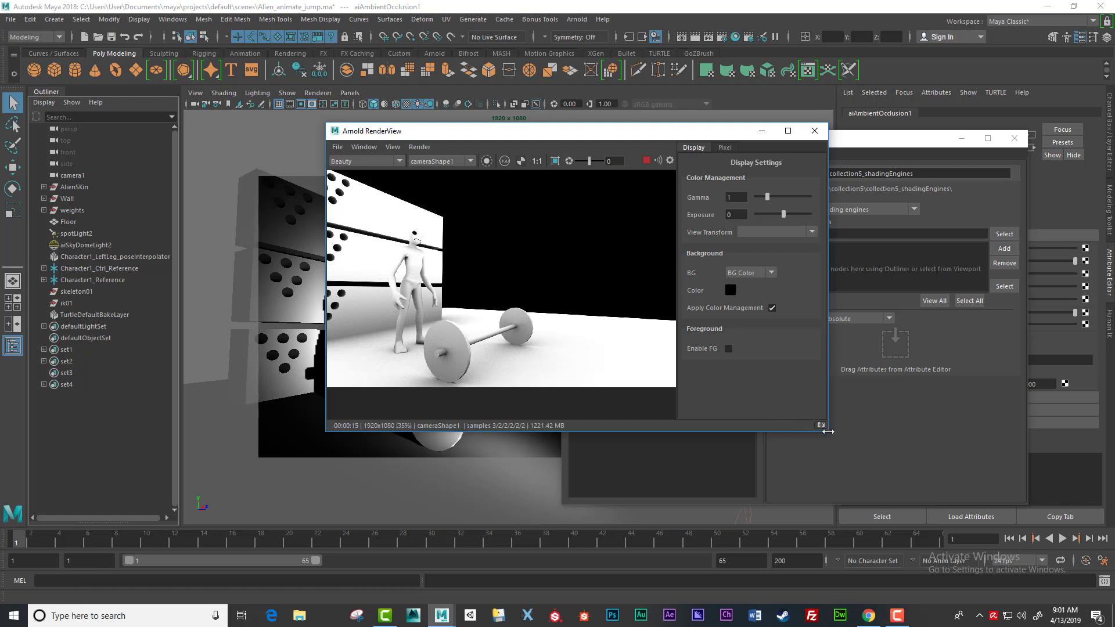
drag(832, 435, 1005, 533)
drag(766, 135, 662, 126)
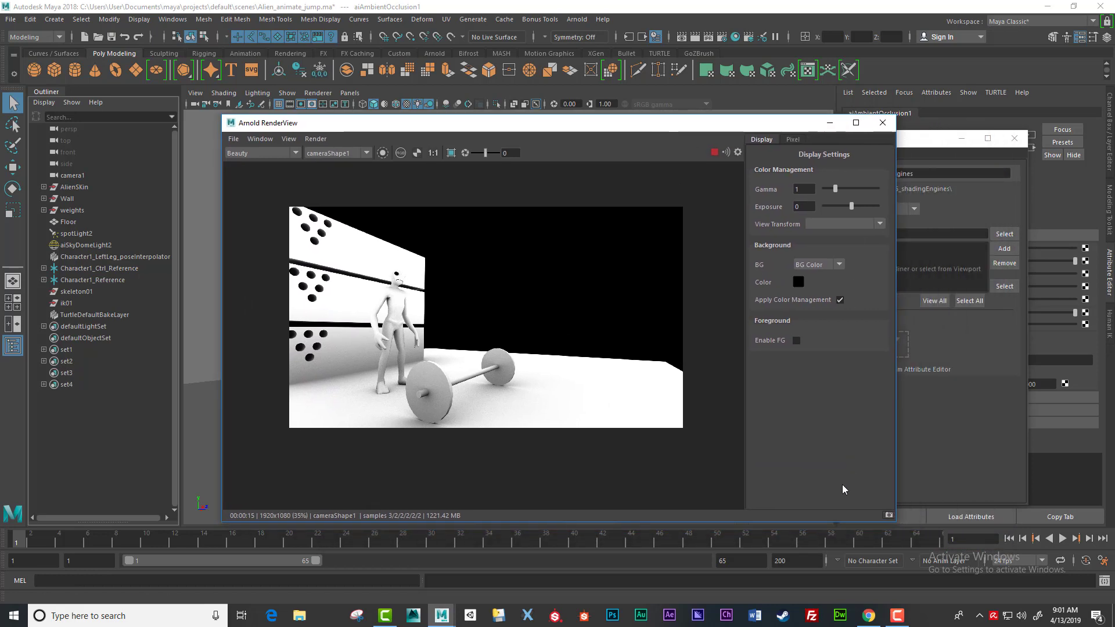
click(888, 516)
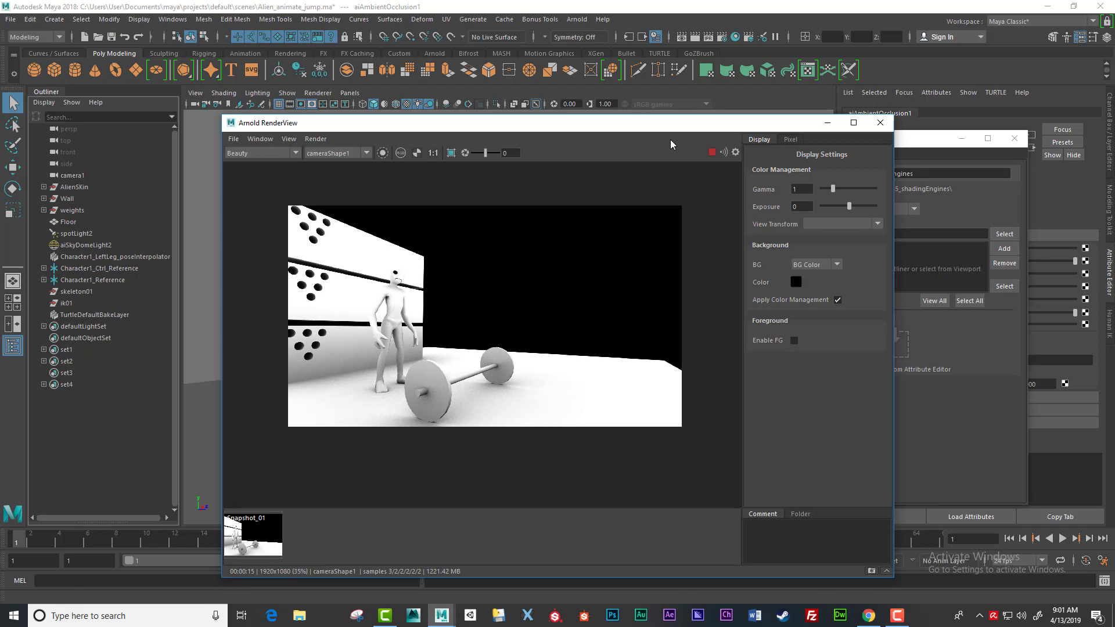
Place the RenderView and Render Setup windows side by side and make the master Scene layer visible for rendering.
drag(673, 124, 424, 102)
drag(779, 138, 854, 129)
click(811, 178)
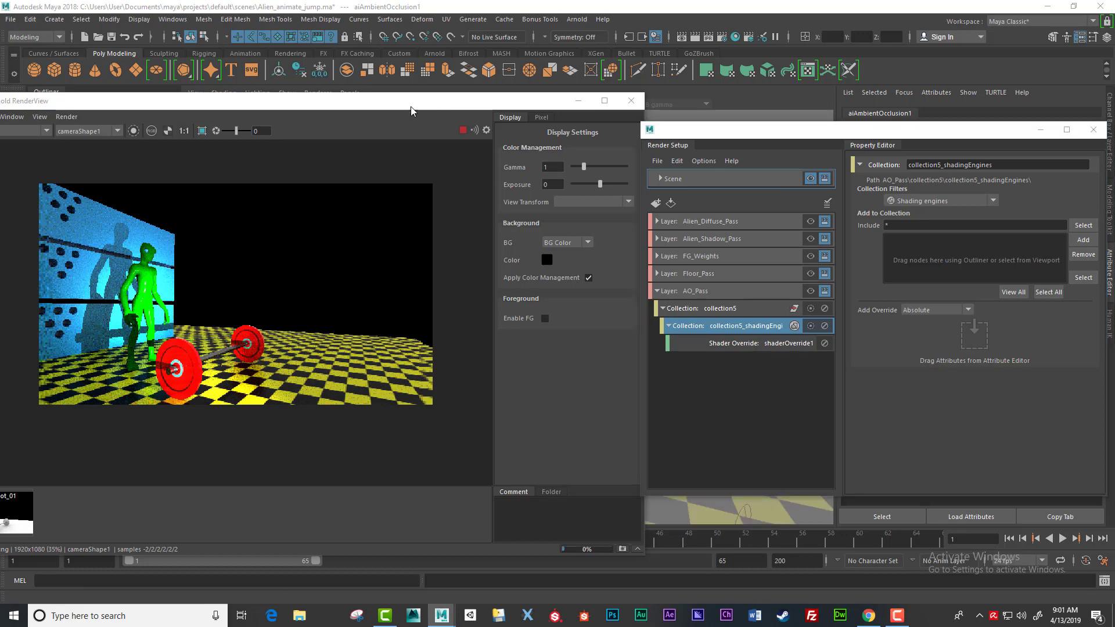
Stop the full-scene render in Arnold RenderView and store a snapshot of it beside the ambient occlusion one.
drag(410, 106, 510, 105)
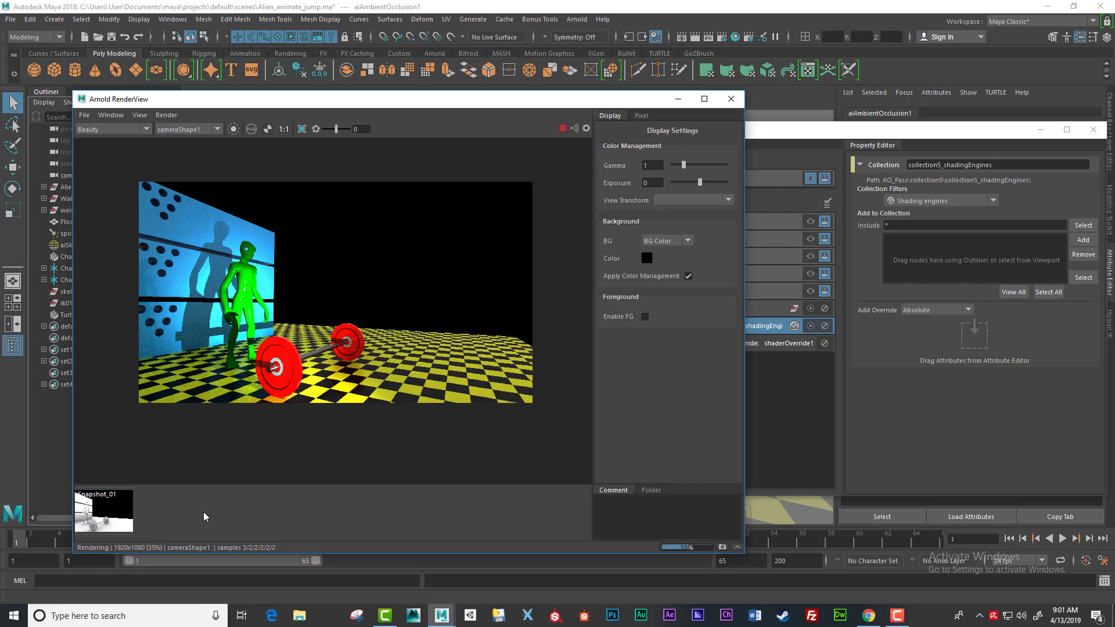
click(563, 128)
drag(561, 105, 670, 81)
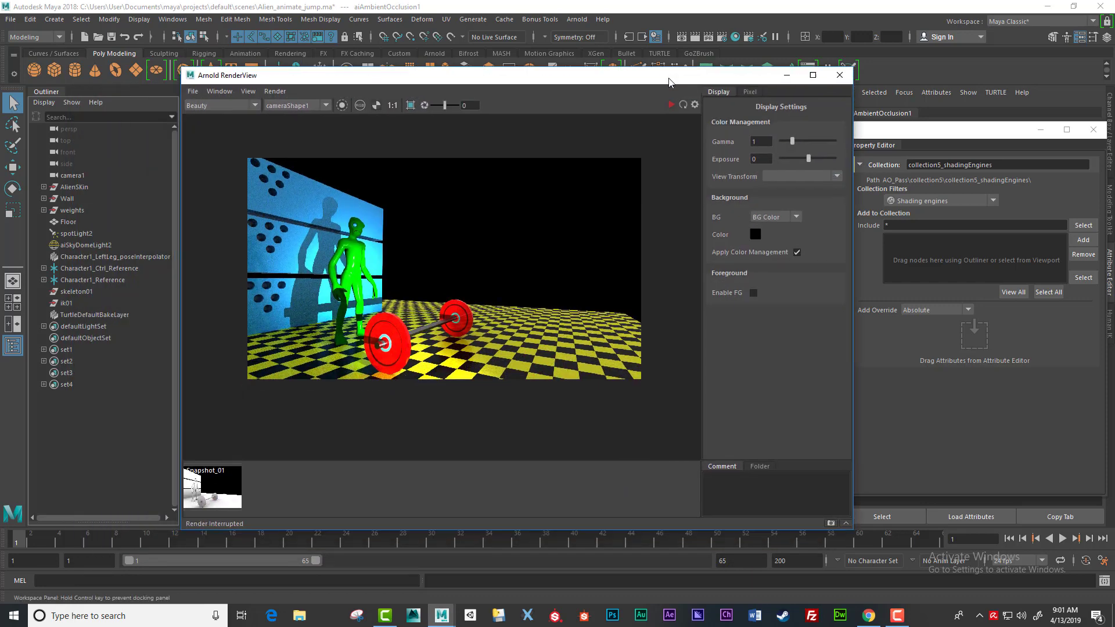
click(832, 523)
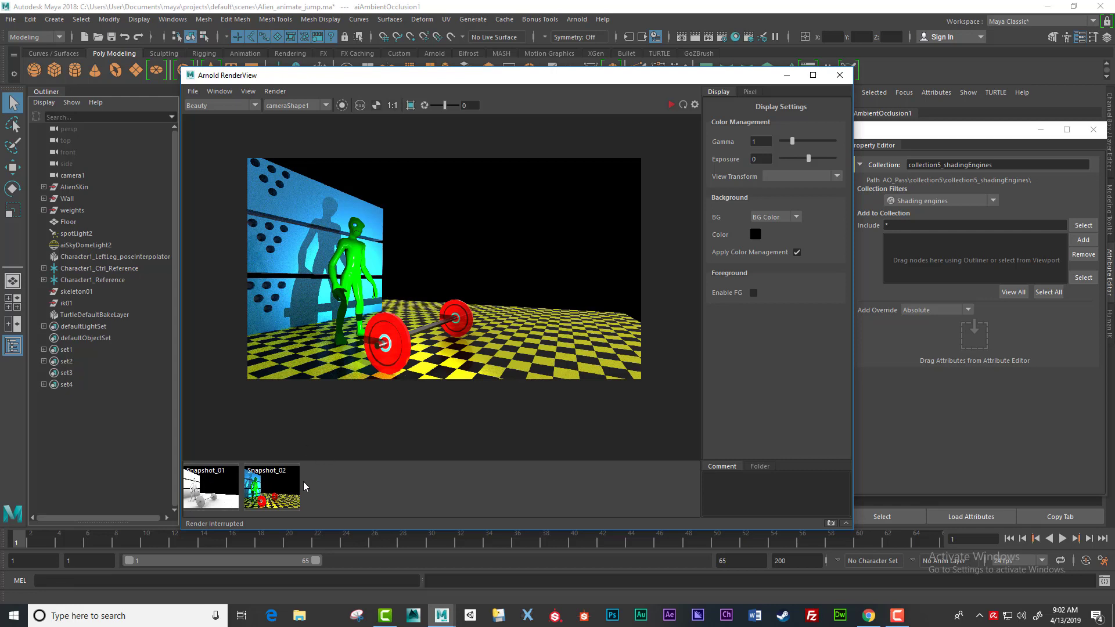
Set Snapshot_01 as image A and move and tilt the comparison wipe across the ambient occlusion and full-scene renders.
right_click(227, 483)
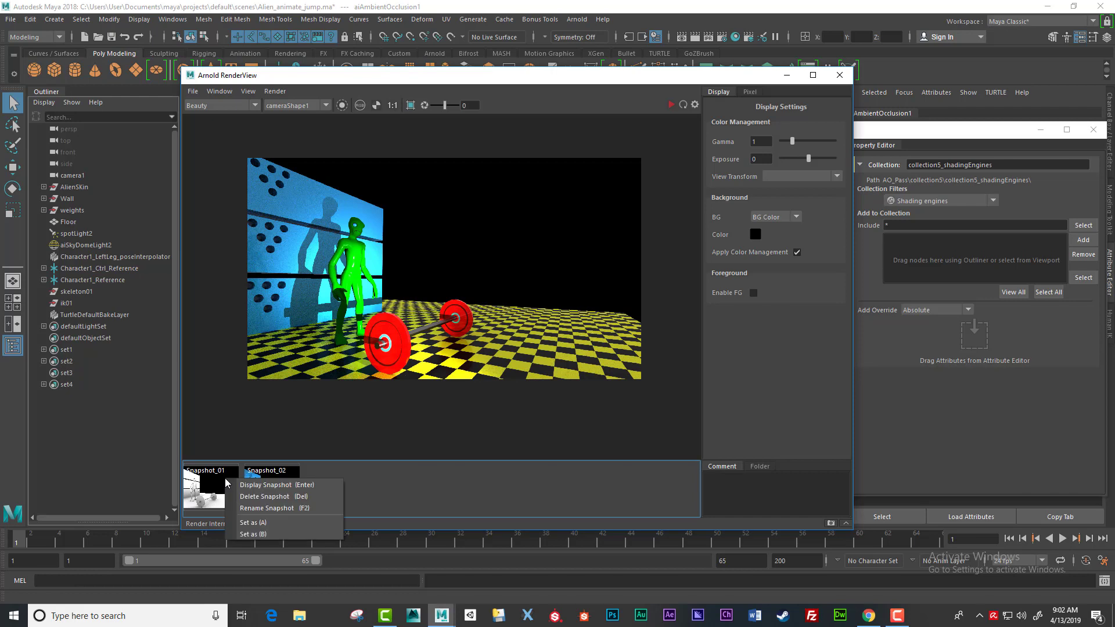
click(271, 523)
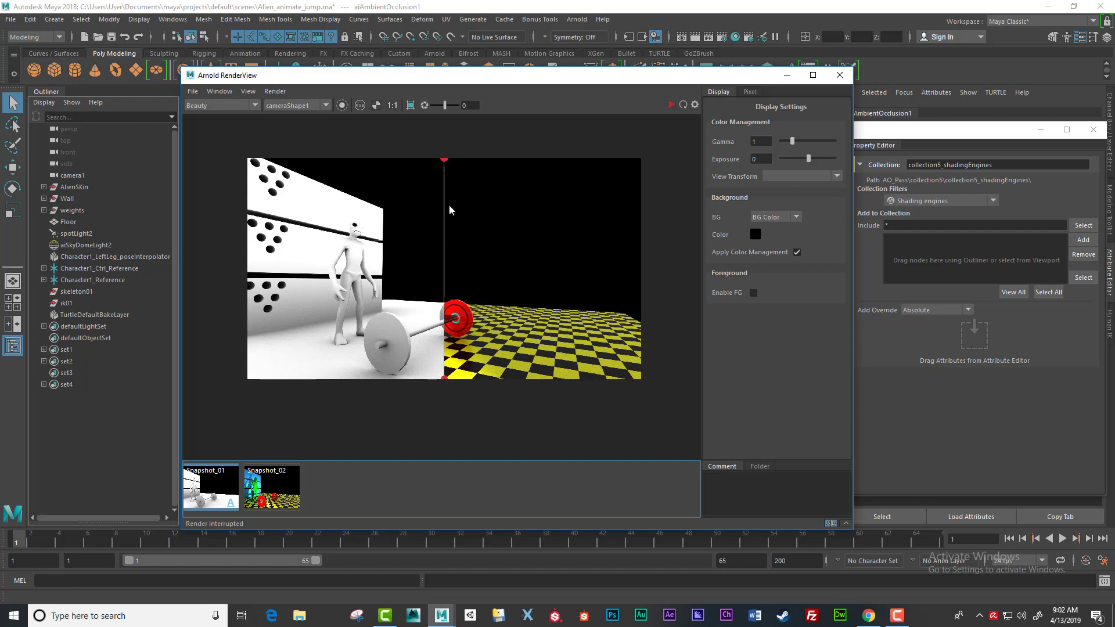
drag(444, 380, 545, 375)
drag(404, 362, 499, 277)
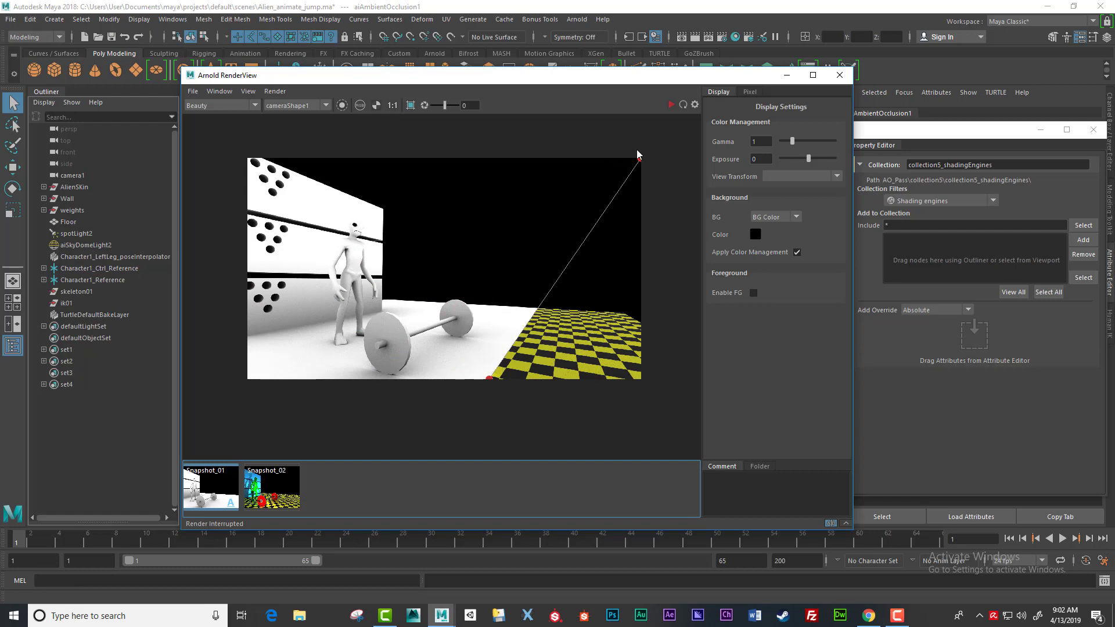
drag(638, 156, 420, 165)
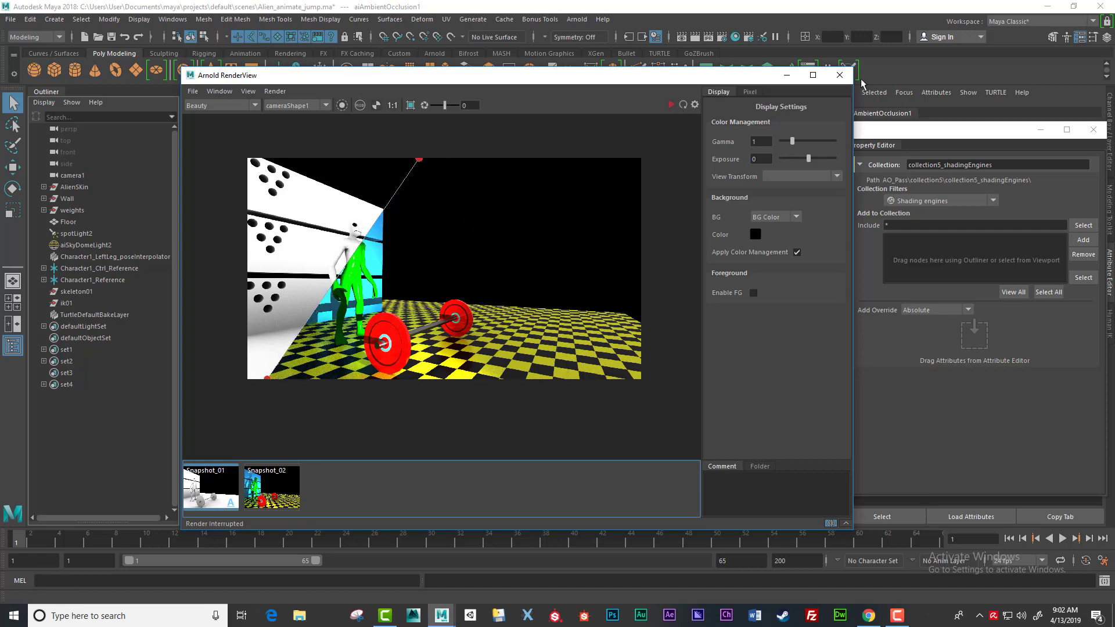
Close Arnold RenderView and collapse collection5 and the AO_Pass layer in Render Setup.
click(843, 79)
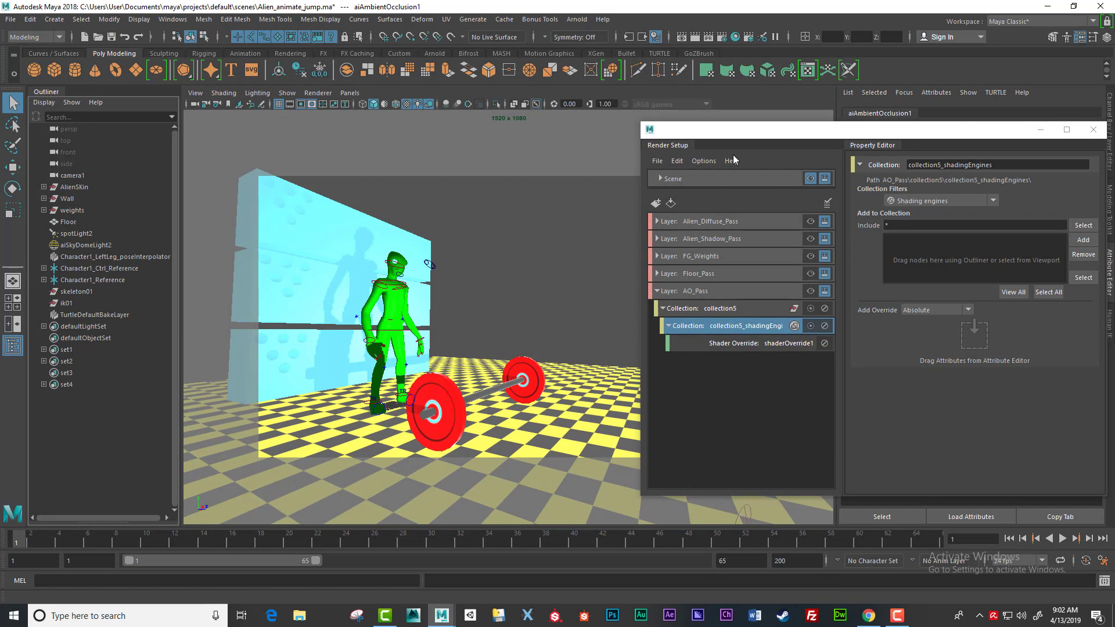
click(664, 308)
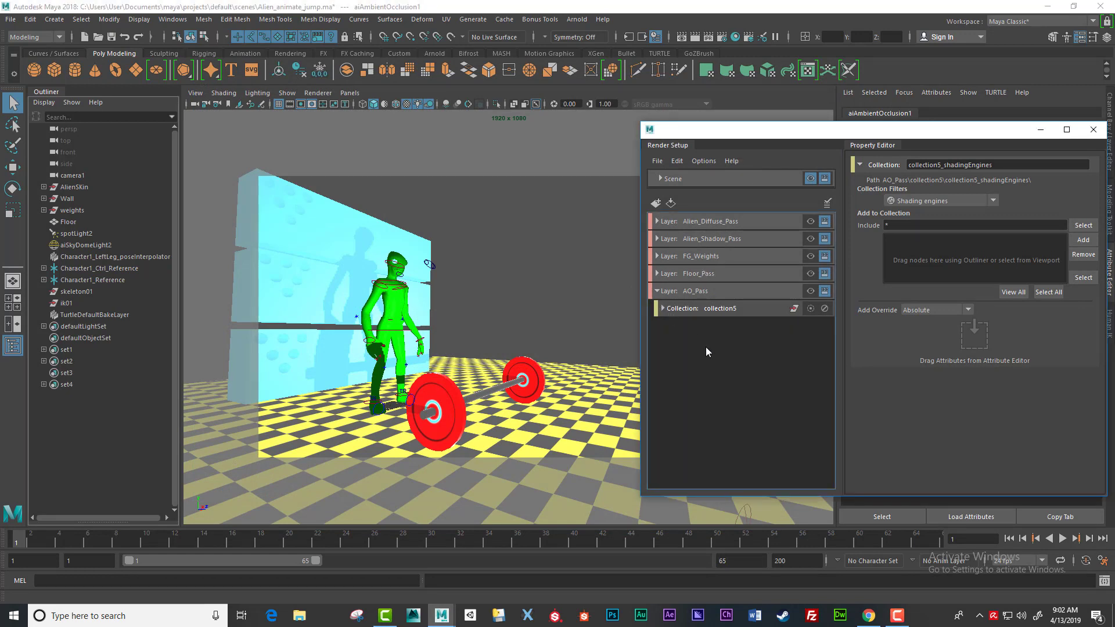
click(657, 291)
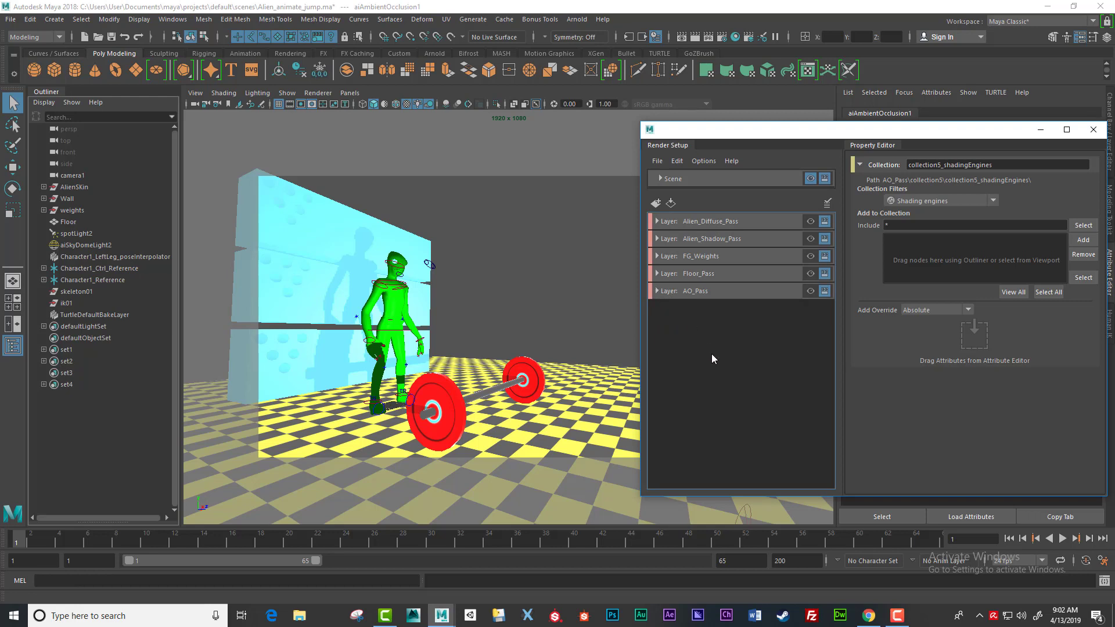
Reposition the Render Setup window over the viewport and close it.
drag(784, 131, 667, 133)
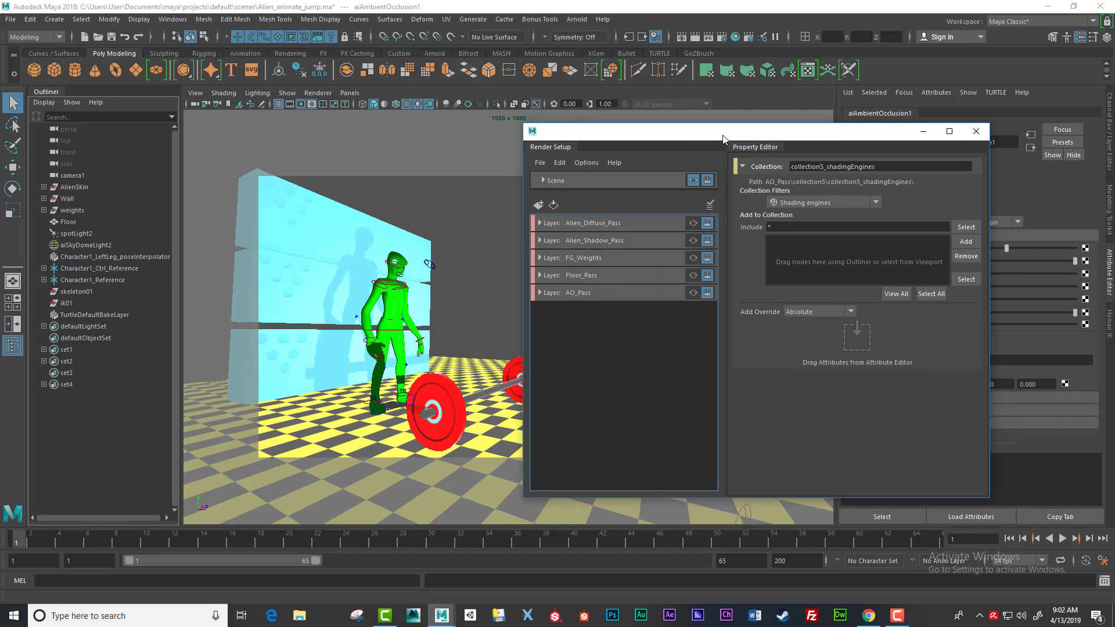
drag(723, 140, 717, 134)
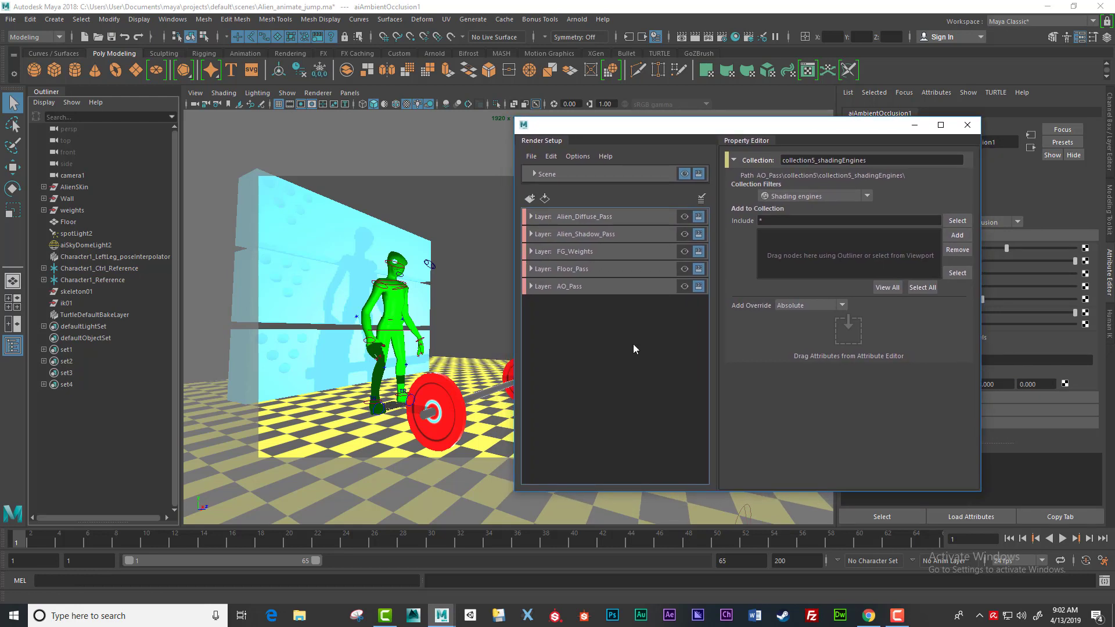
drag(674, 130, 748, 120)
click(1040, 114)
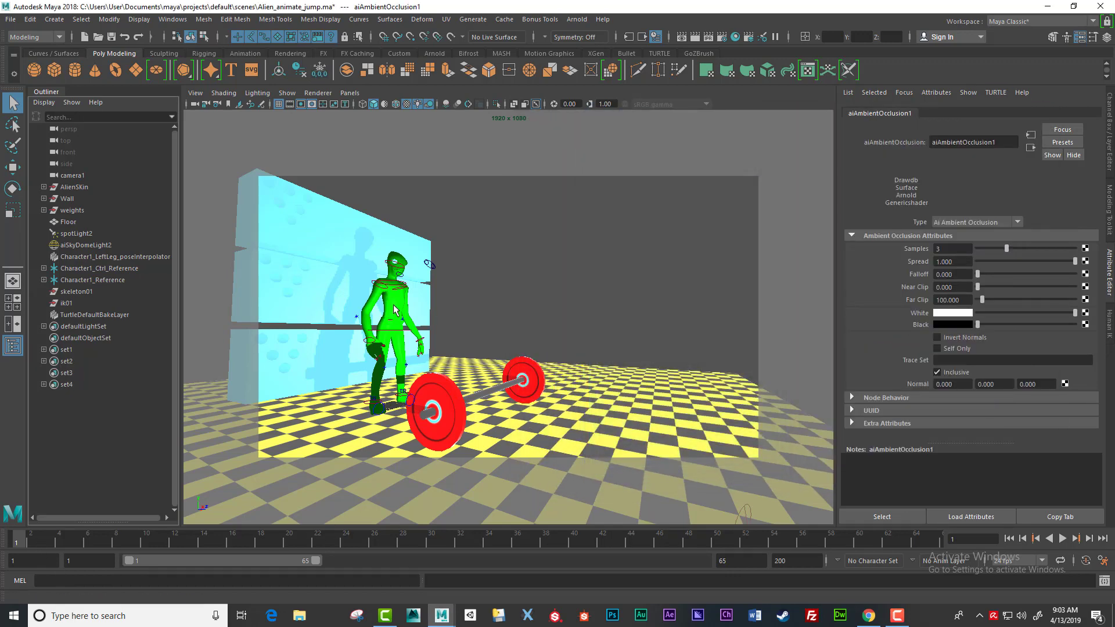
Play the alien's jump animation through the camera and stop playback at frame 24.
click(1062, 540)
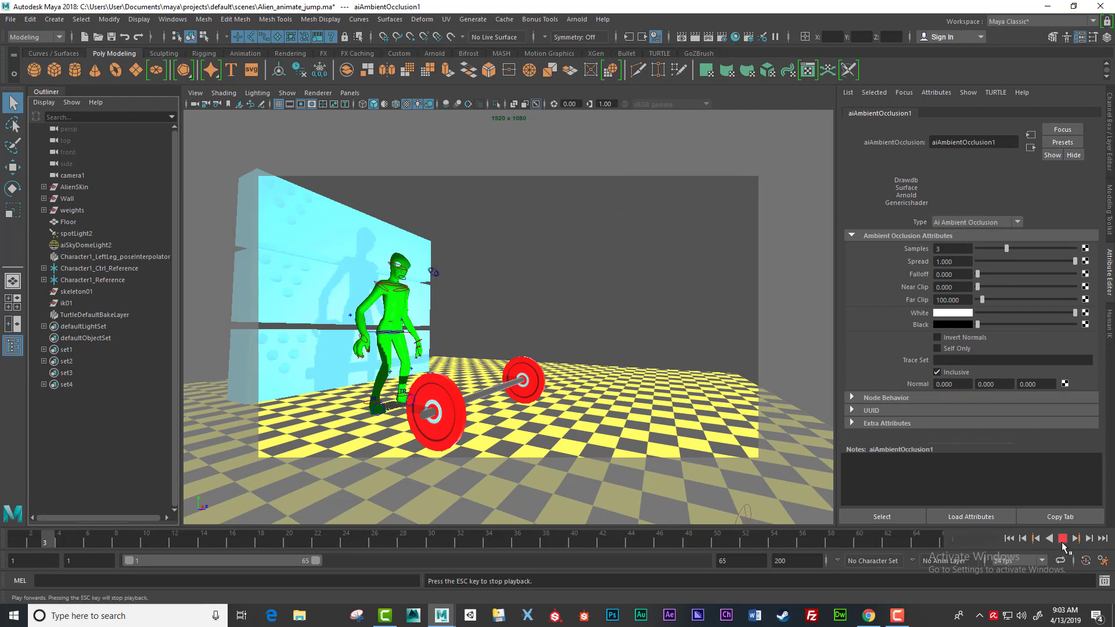
click(1062, 539)
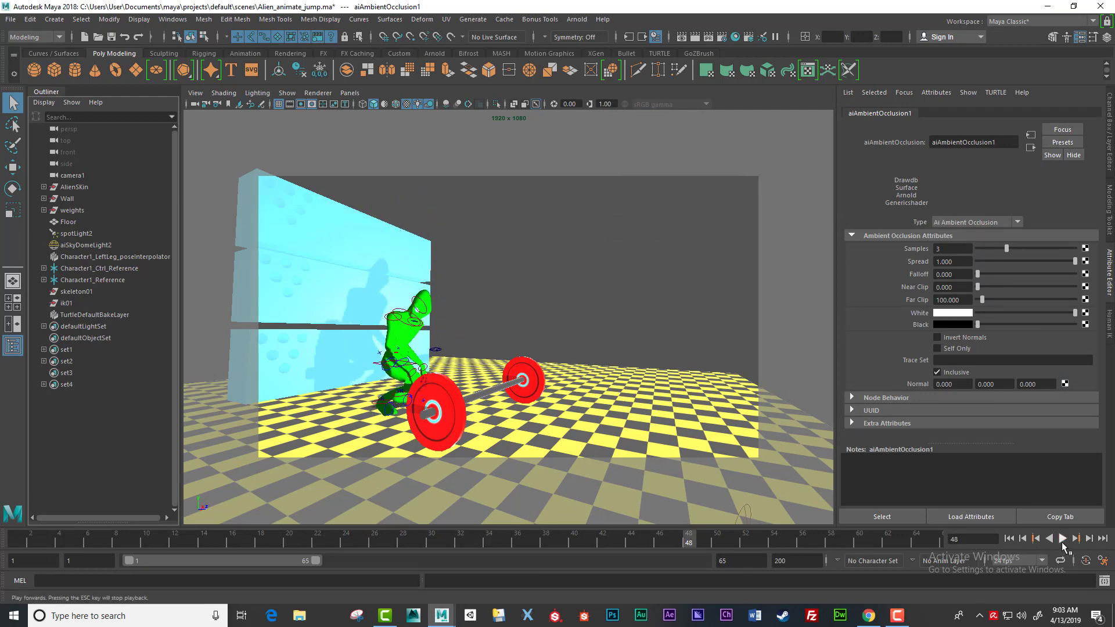
key(alt+v)
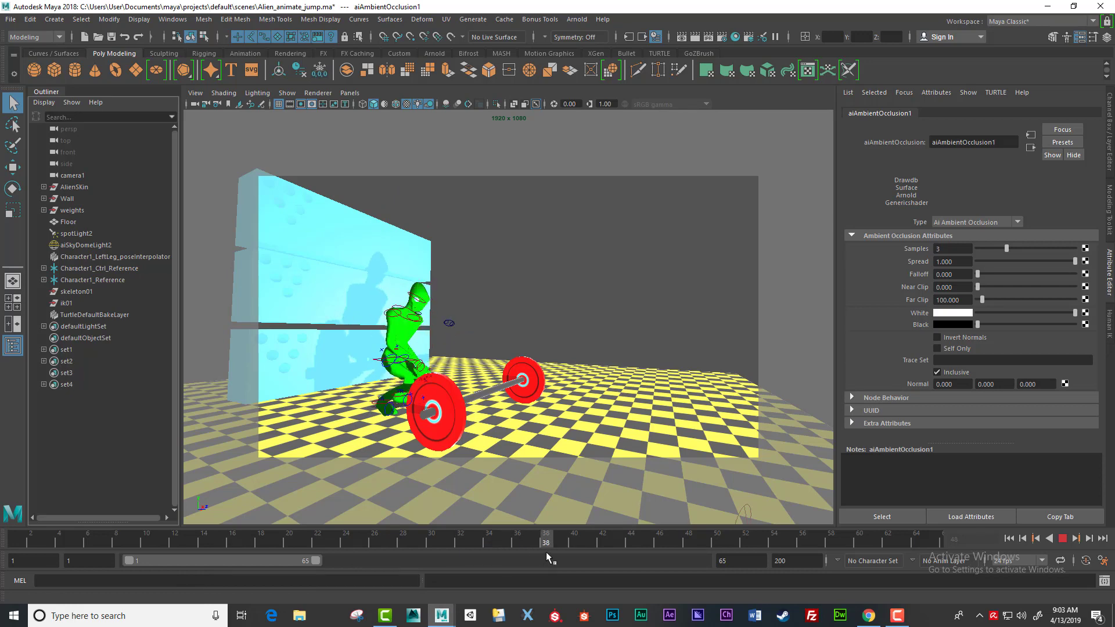
key(Escape)
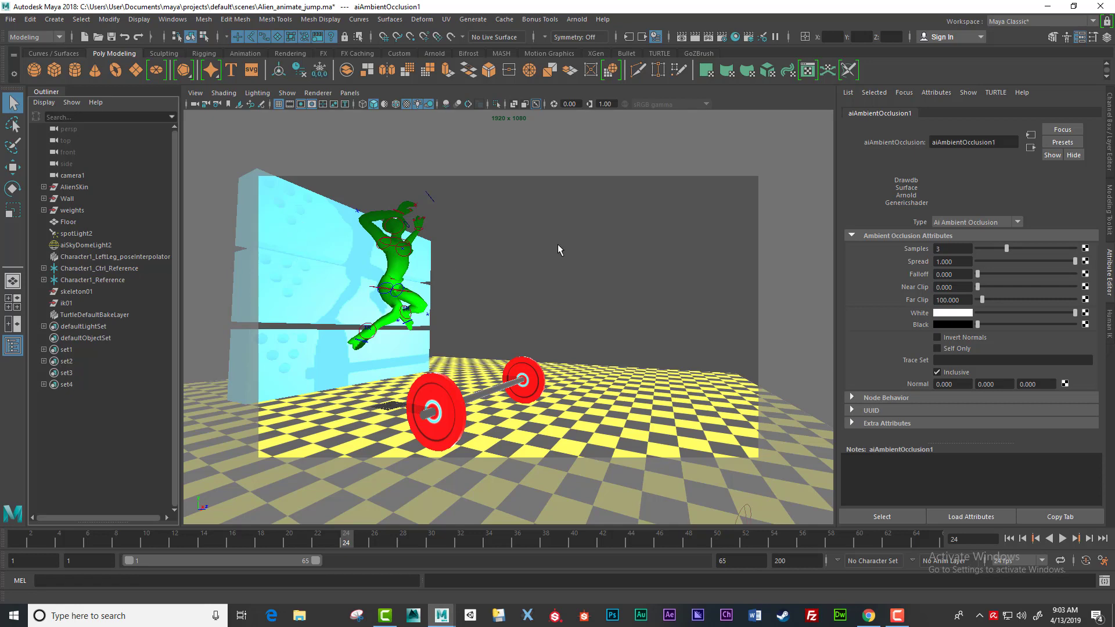
Select the wall panel, the alien body and the wall panel again to inspect the separate scene elements.
click(297, 265)
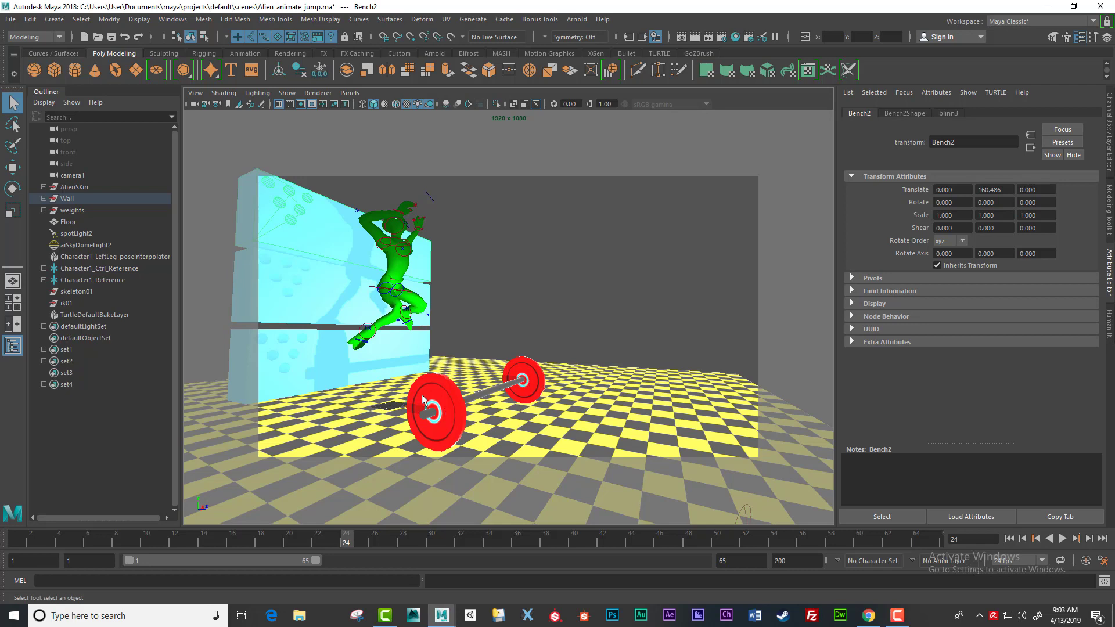
click(397, 269)
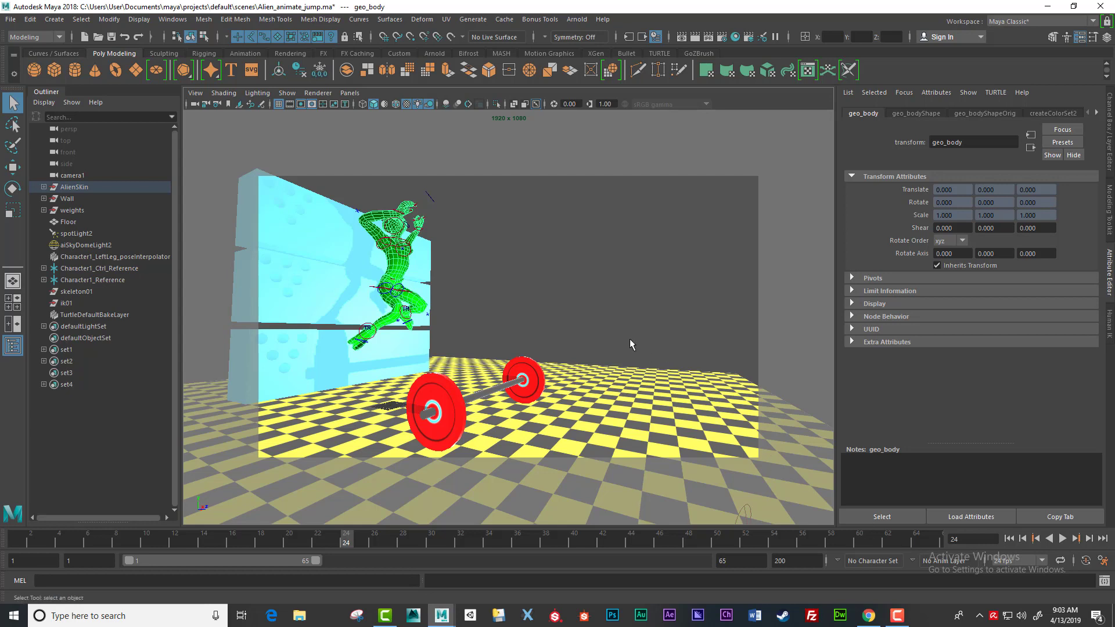
click(365, 266)
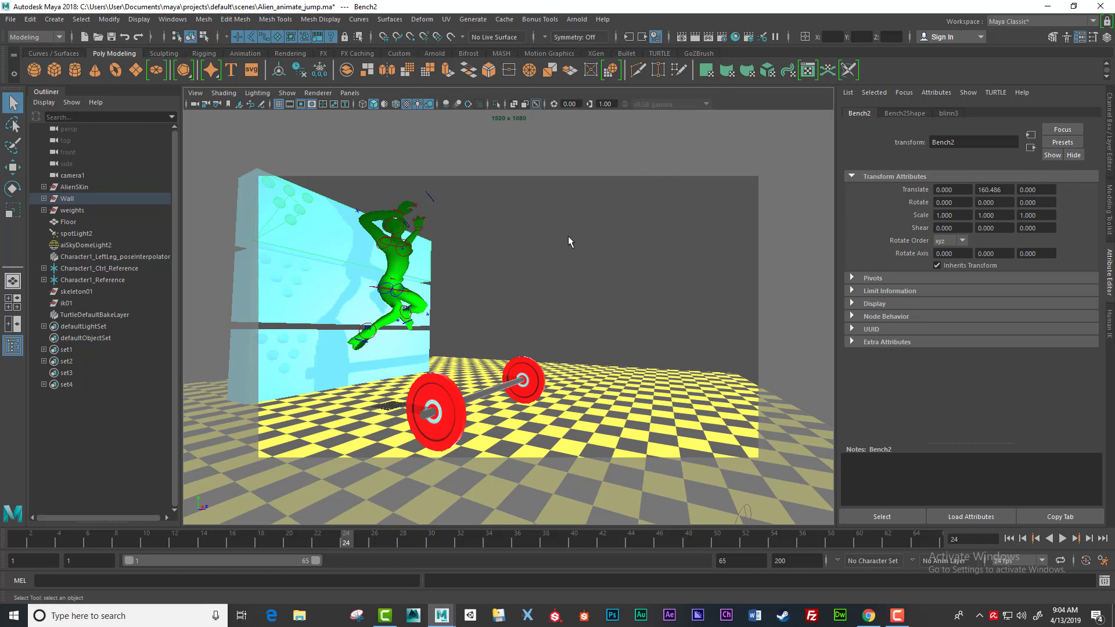
Open Render Setup and Render Settings and arrange the two windows side by side.
click(749, 36)
drag(674, 122, 718, 151)
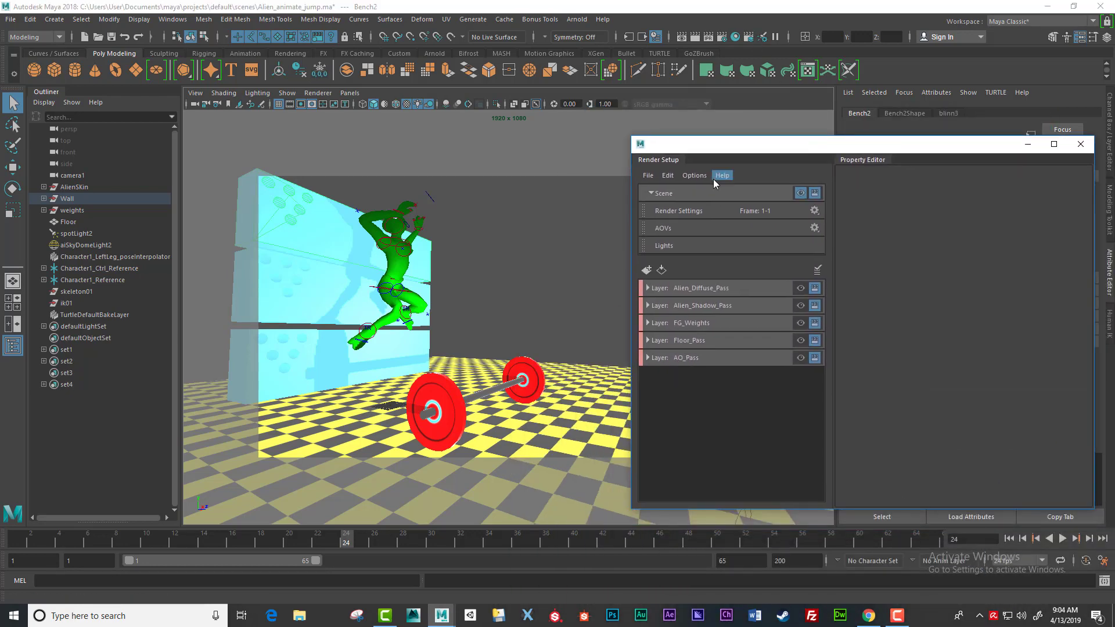
click(723, 37)
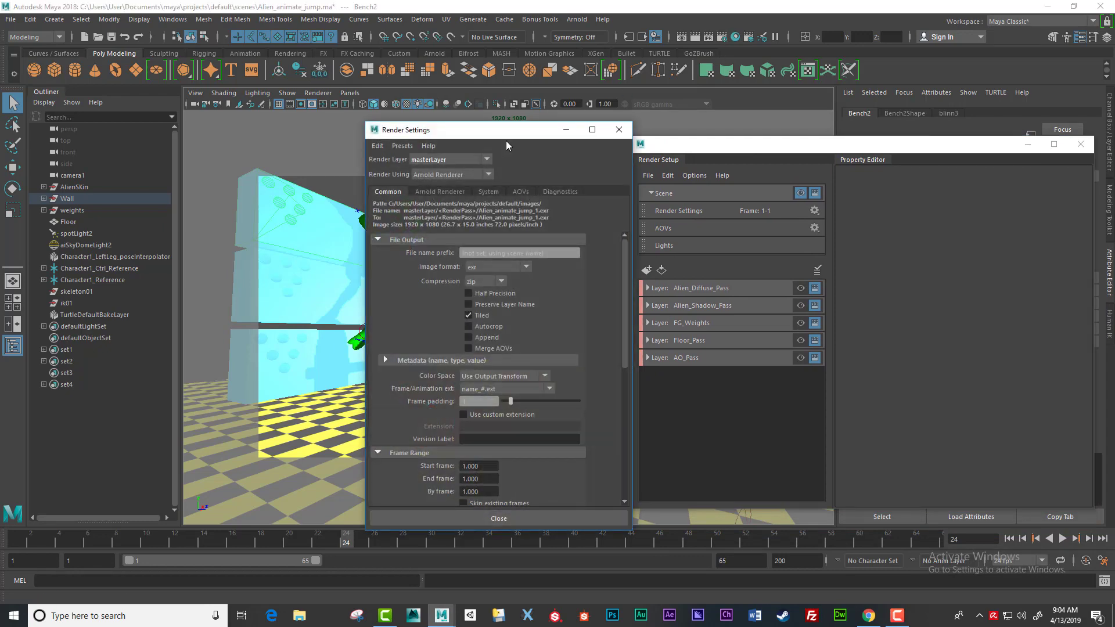
drag(511, 127, 445, 135)
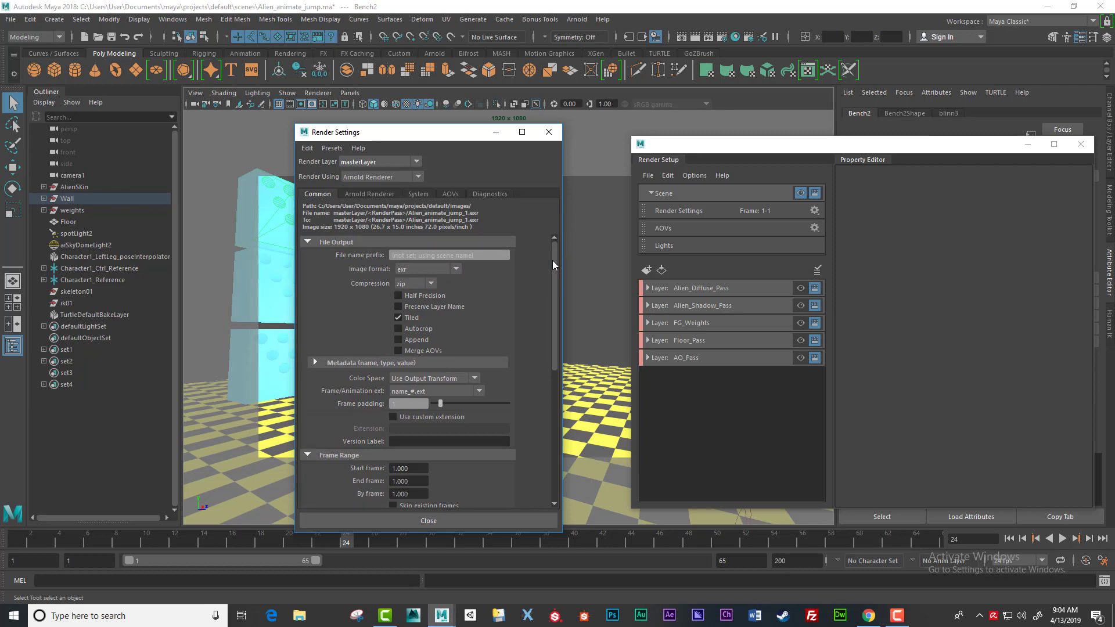
Try name.ext (Single Frame) as the Frame/Animation extension, then restore name_#.ext.
drag(552, 260, 563, 301)
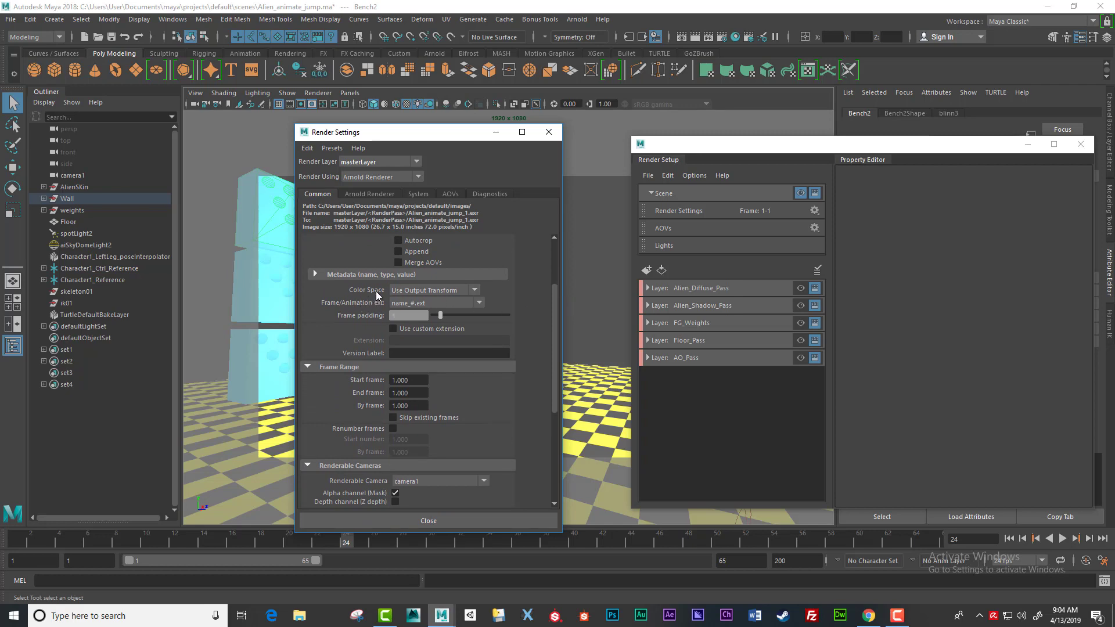
click(479, 302)
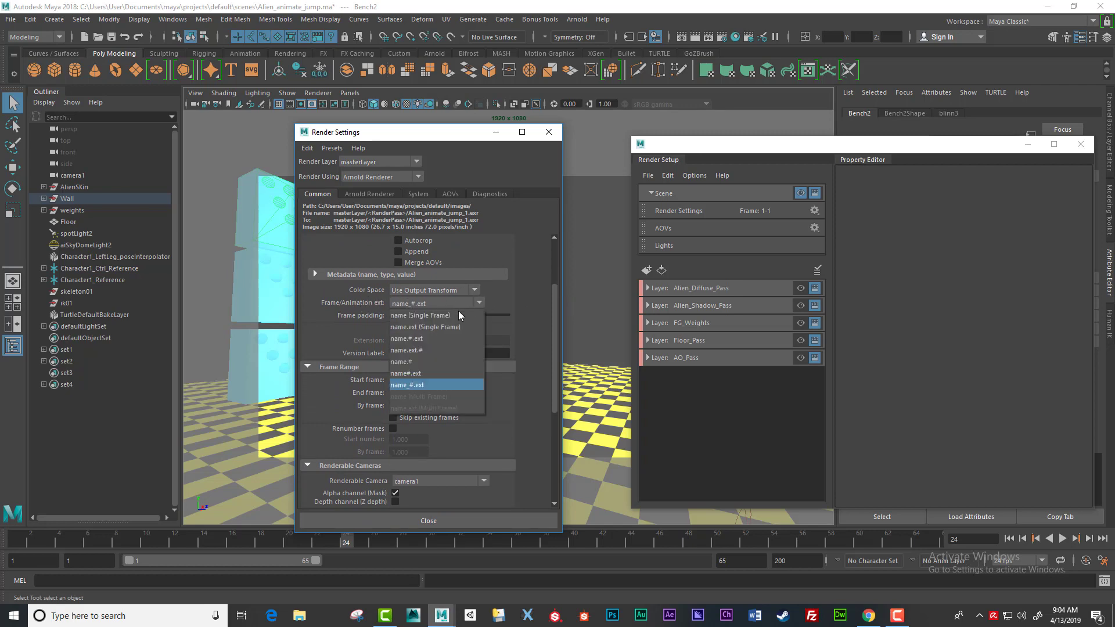
click(430, 328)
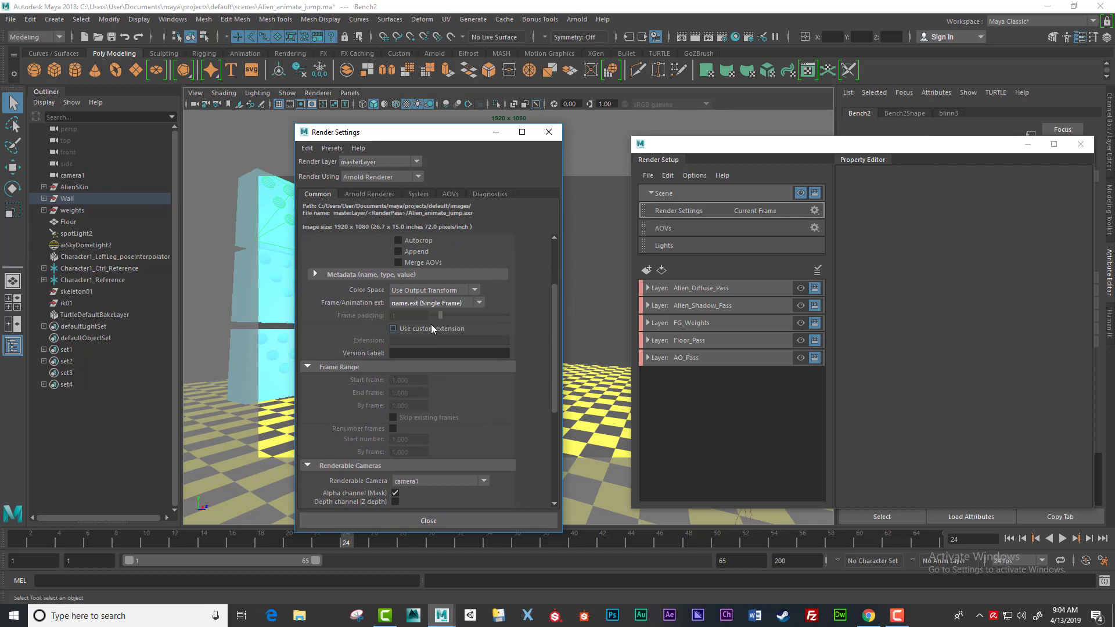
click(482, 301)
click(420, 382)
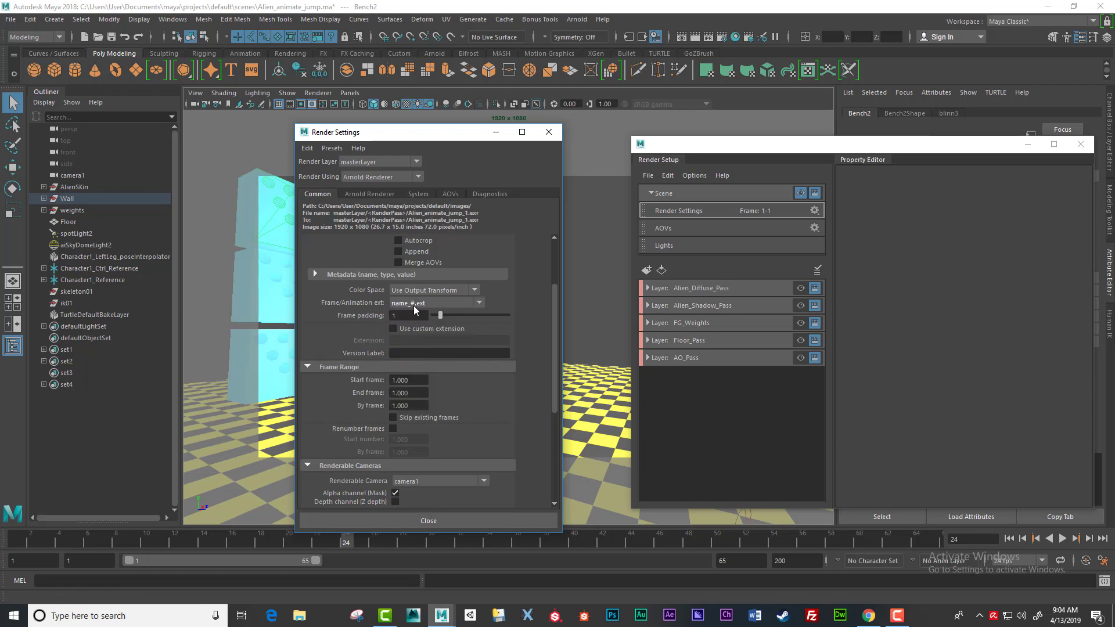
click(414, 303)
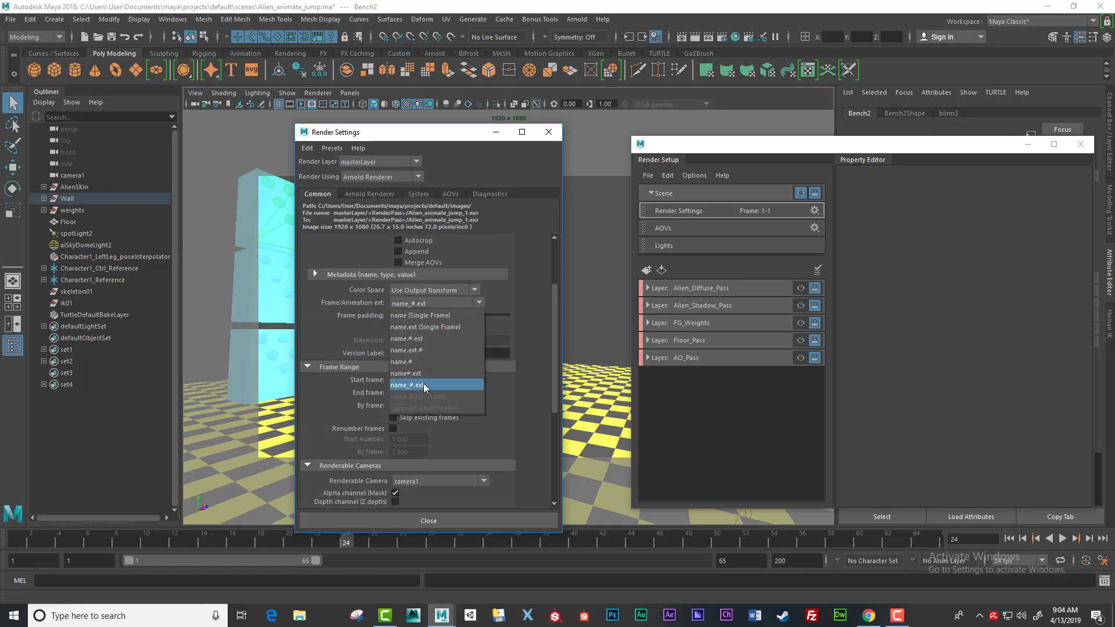
click(544, 316)
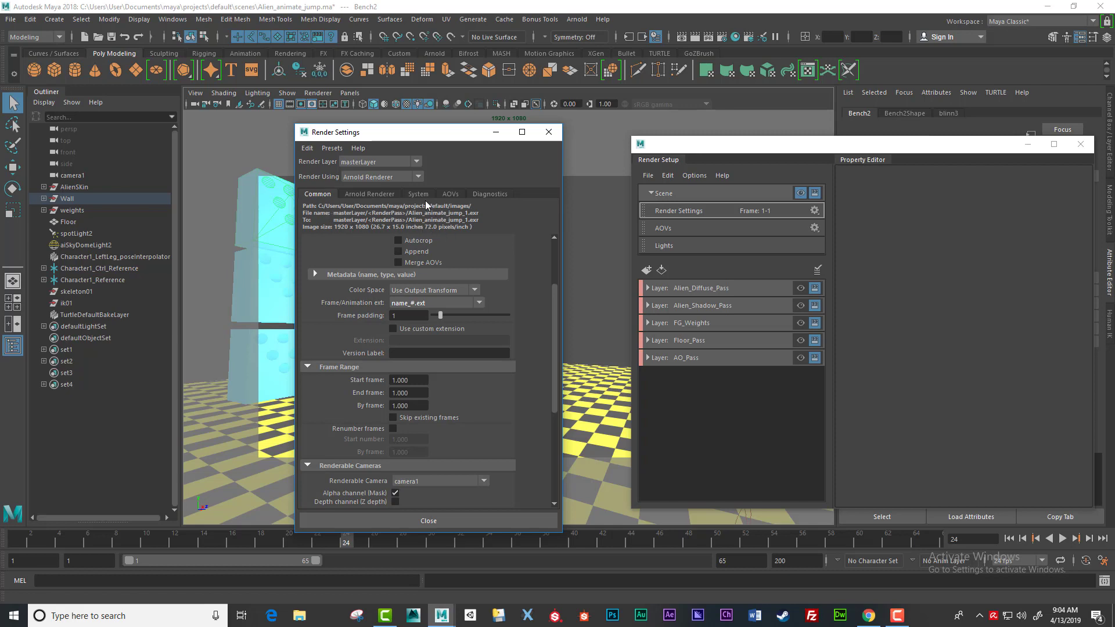
Examine the project image directory option and the Start frame and End frame fields in the master layer's render settings.
click(307, 154)
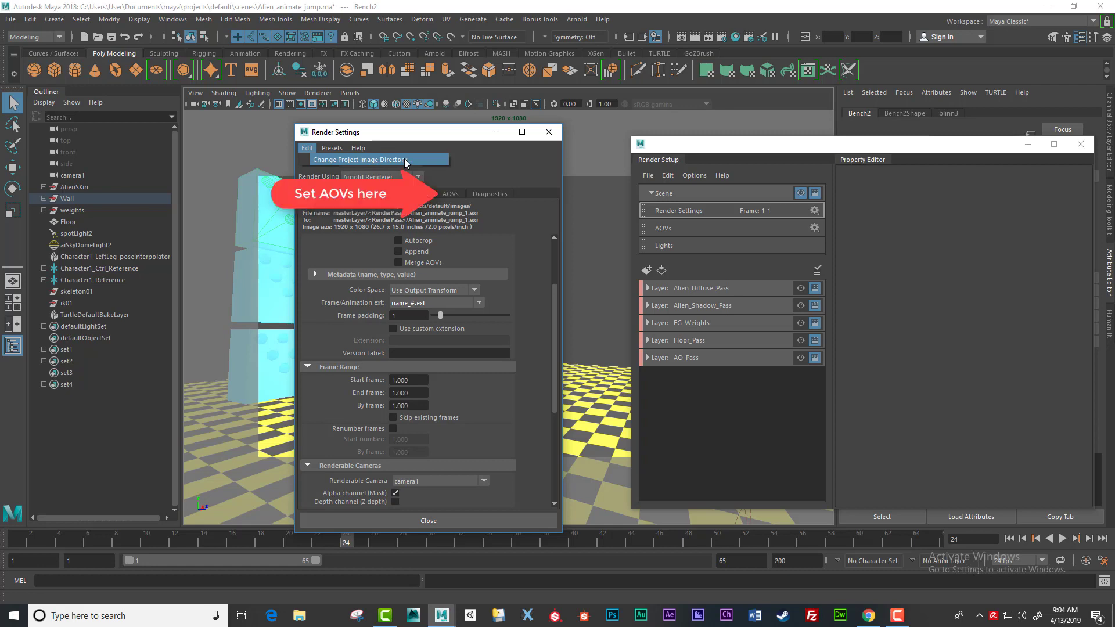
click(415, 140)
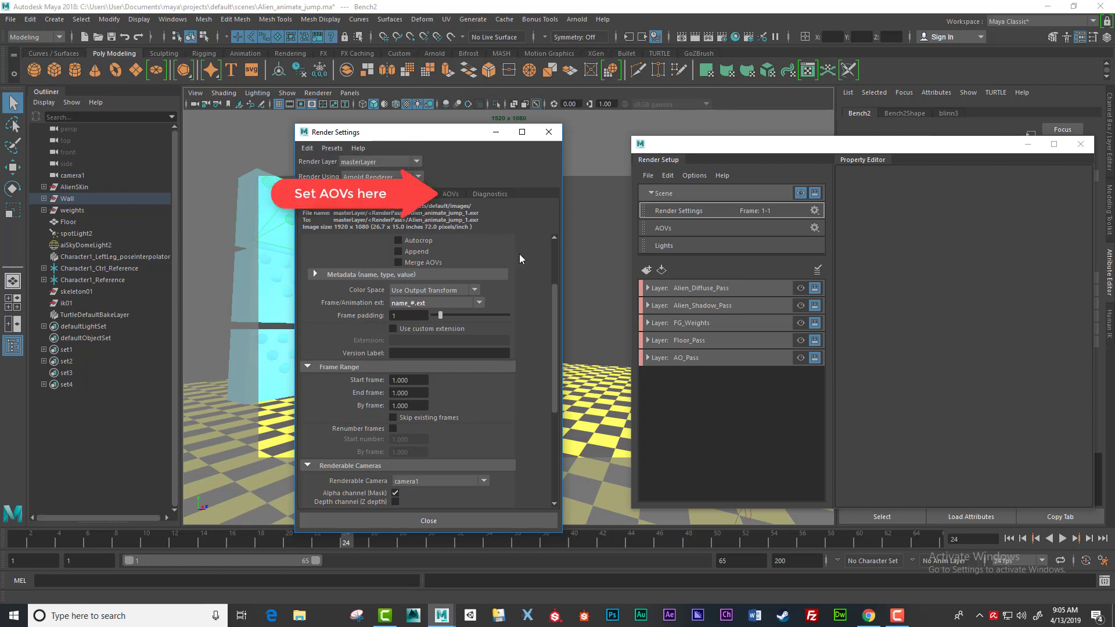
drag(552, 287, 567, 350)
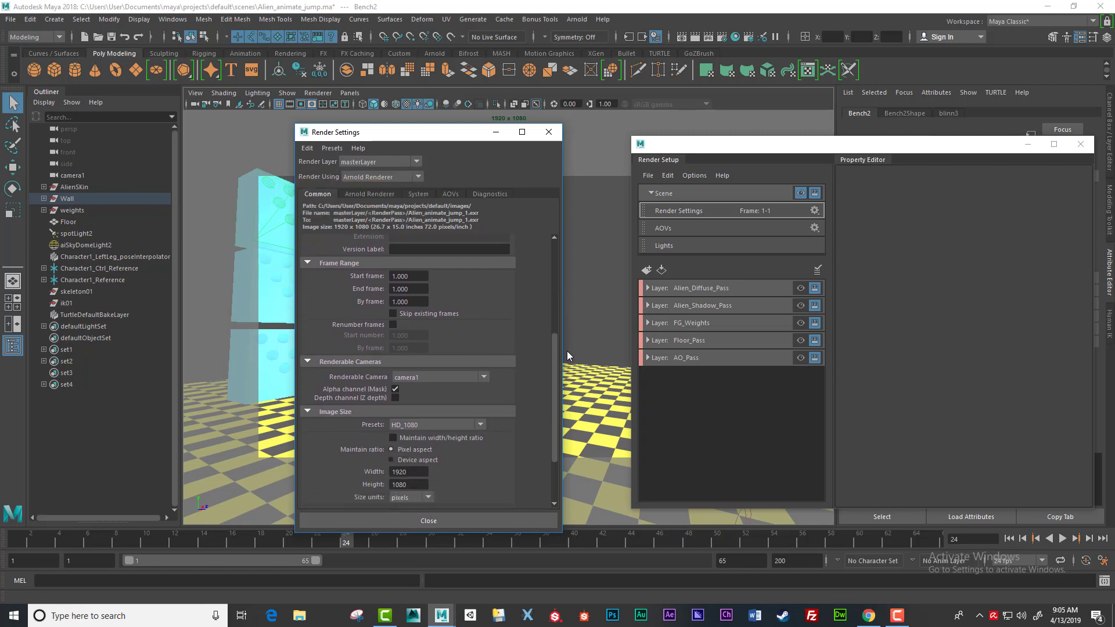
double_click(413, 278)
drag(452, 137, 315, 158)
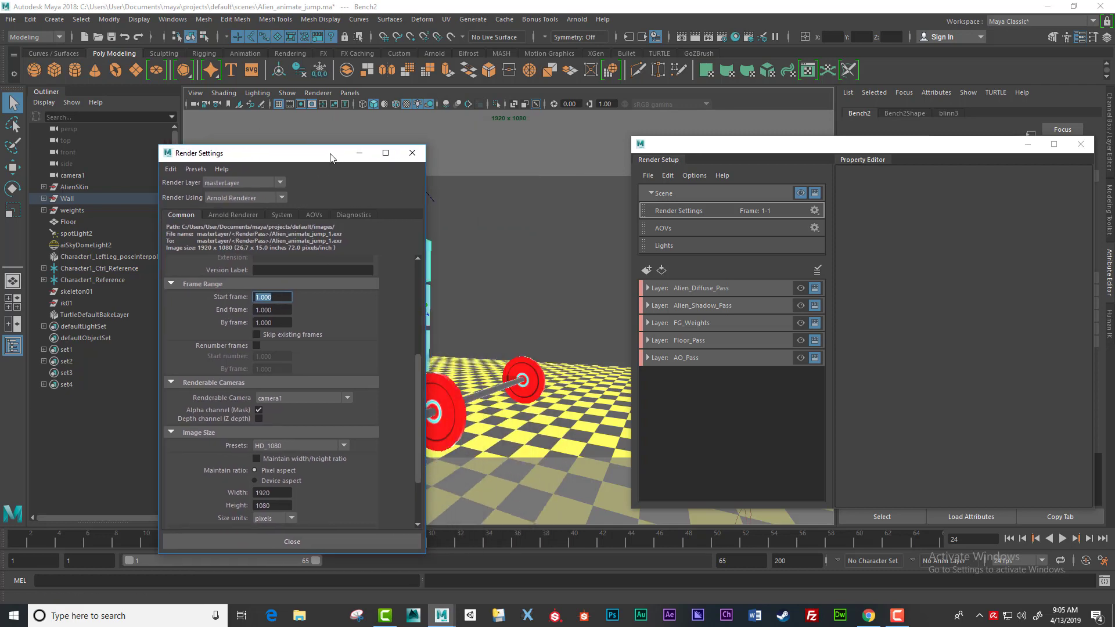
click(273, 310)
Move Render Settings clear of the alien and collapse the Scene entry in Render Setup.
drag(308, 157, 210, 159)
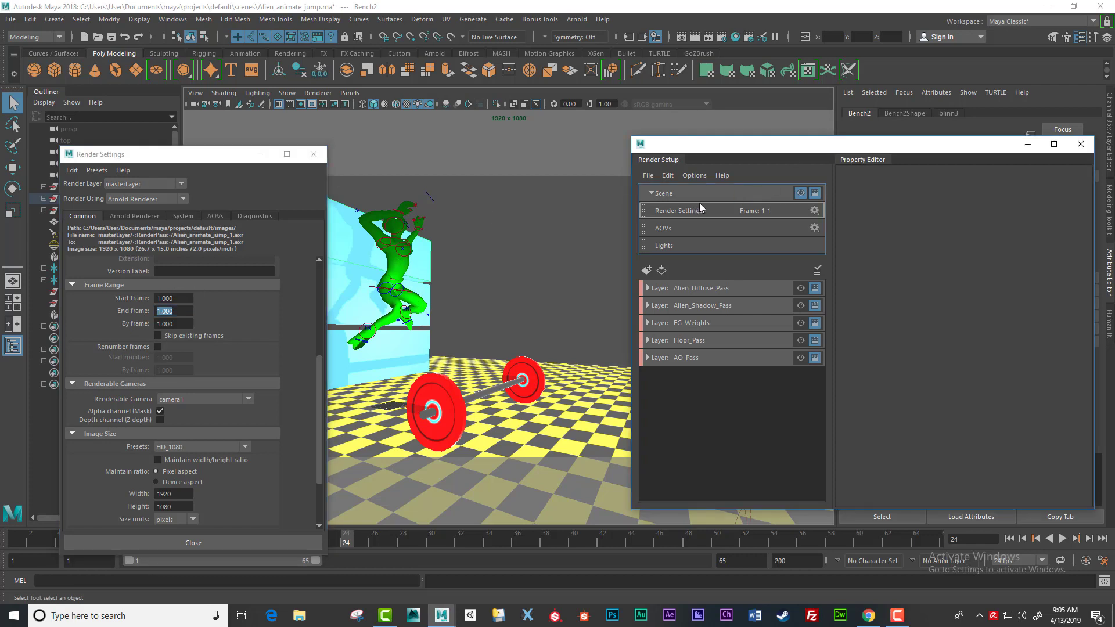
click(651, 193)
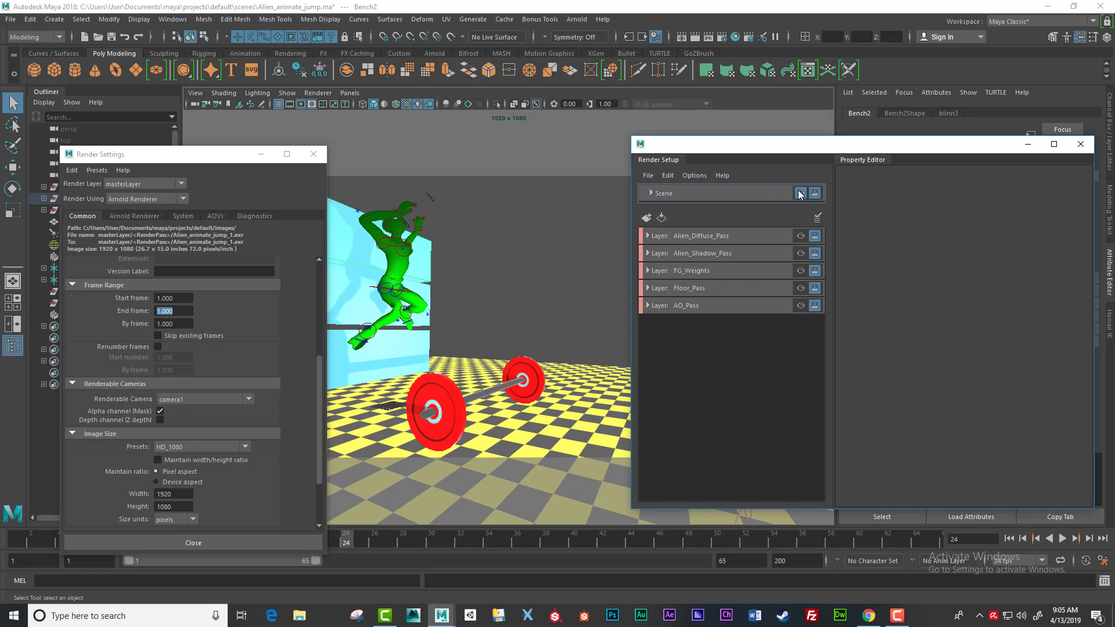
Expand the Alien_Diffuse_Pass layer and create an absolute override under its collection1.
drag(196, 161, 366, 133)
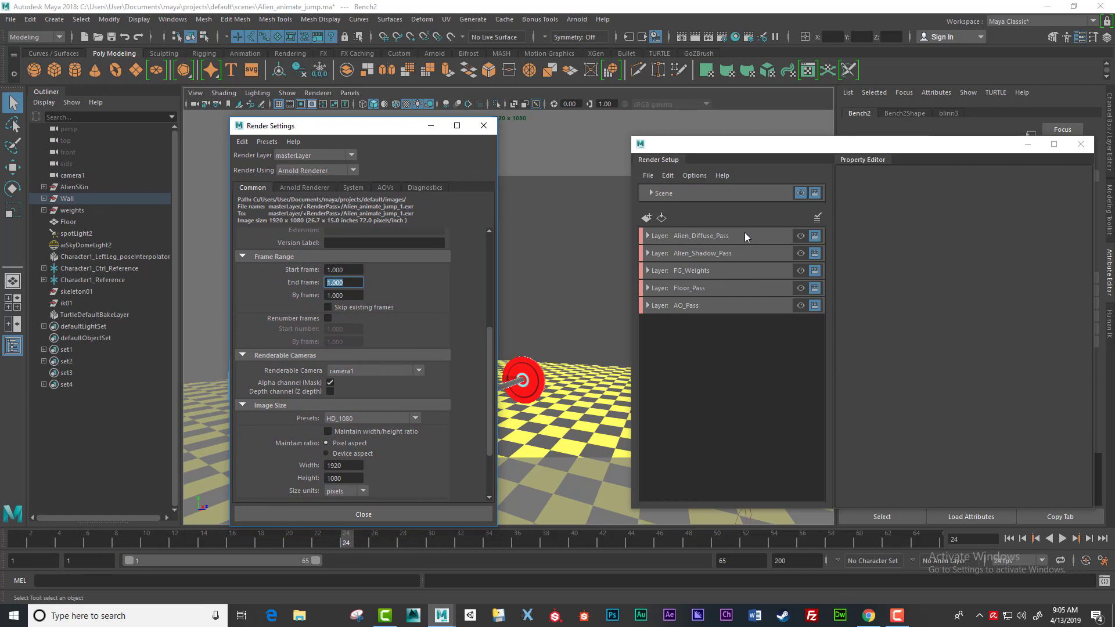
click(725, 235)
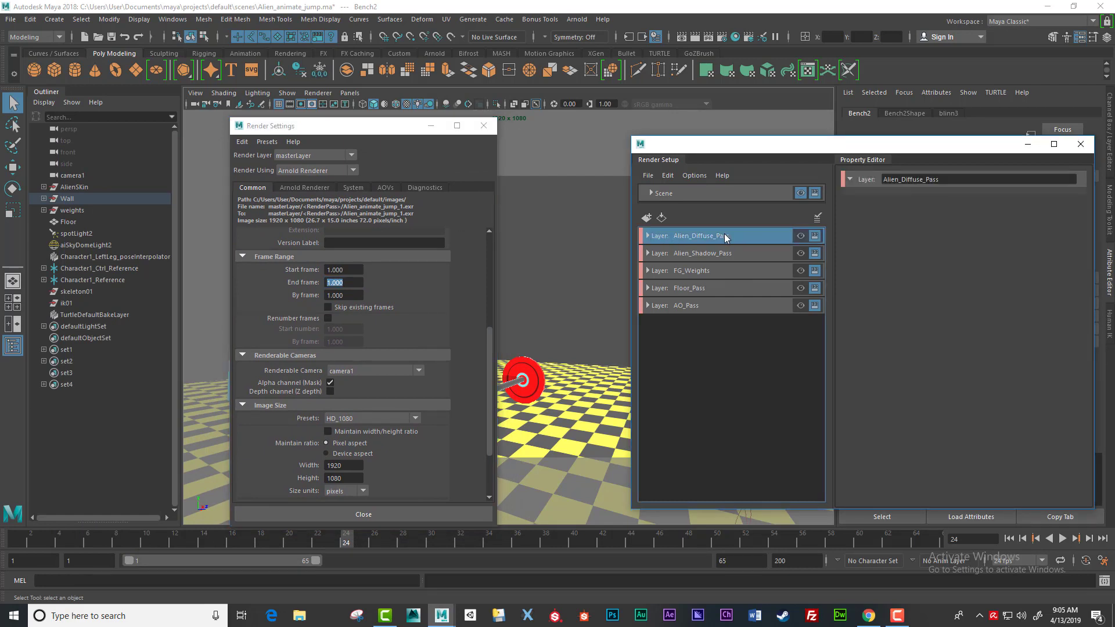
right_click(723, 234)
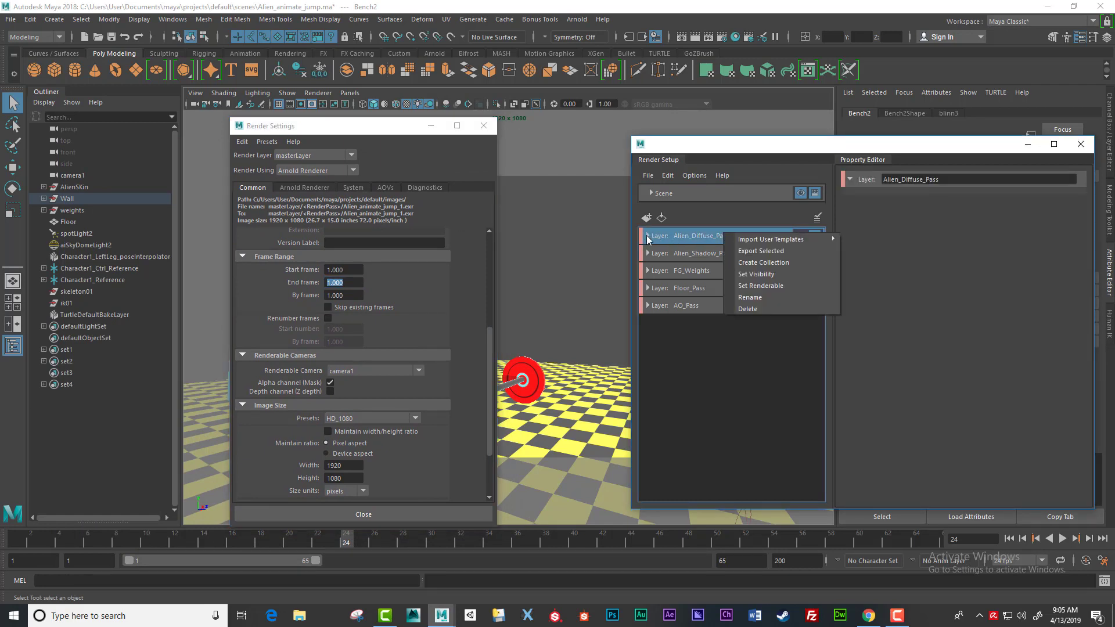
click(762, 263)
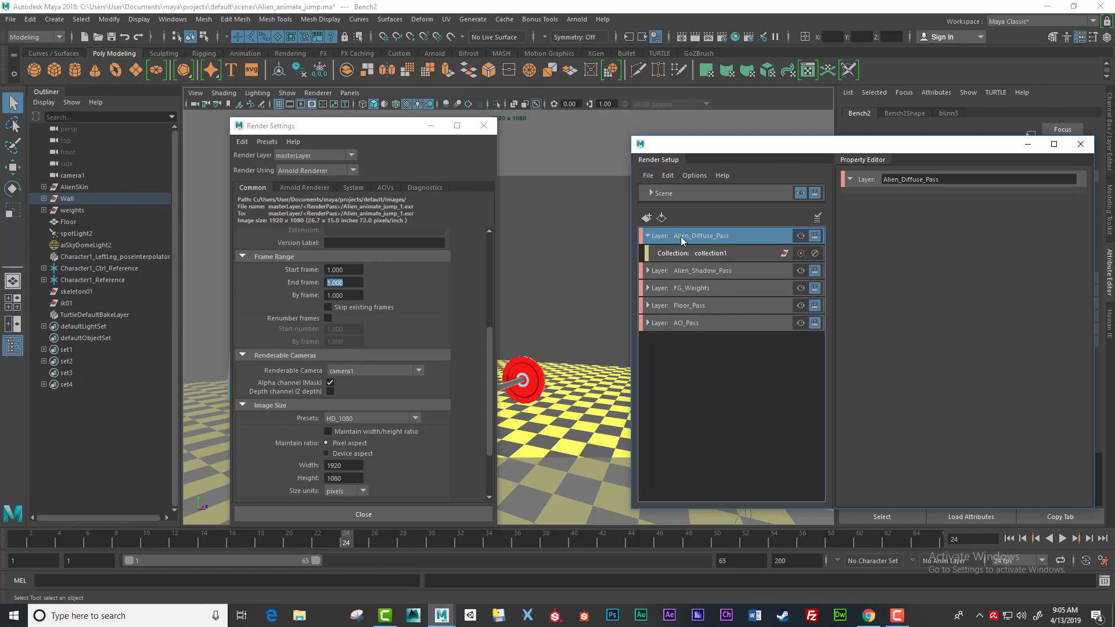
click(733, 251)
right_click(734, 255)
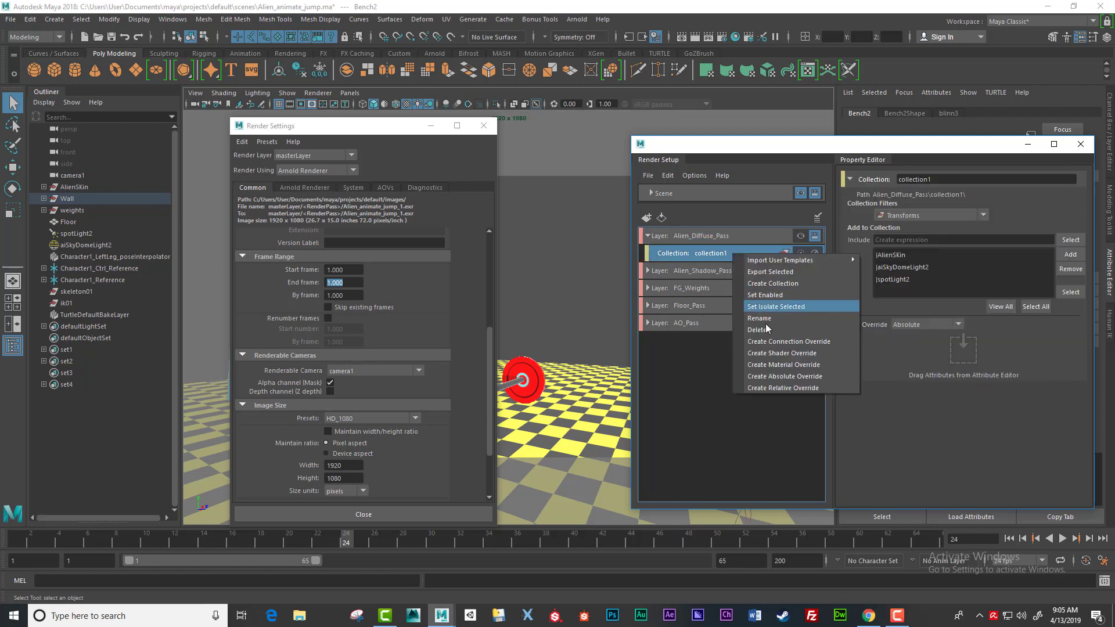
click(832, 379)
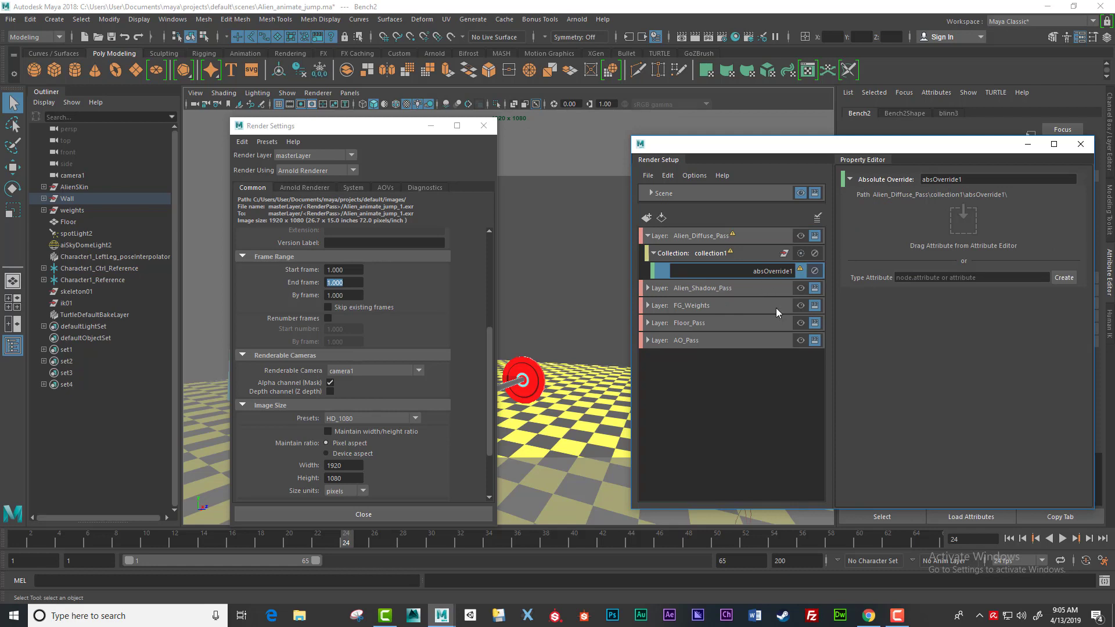
click(738, 255)
click(744, 267)
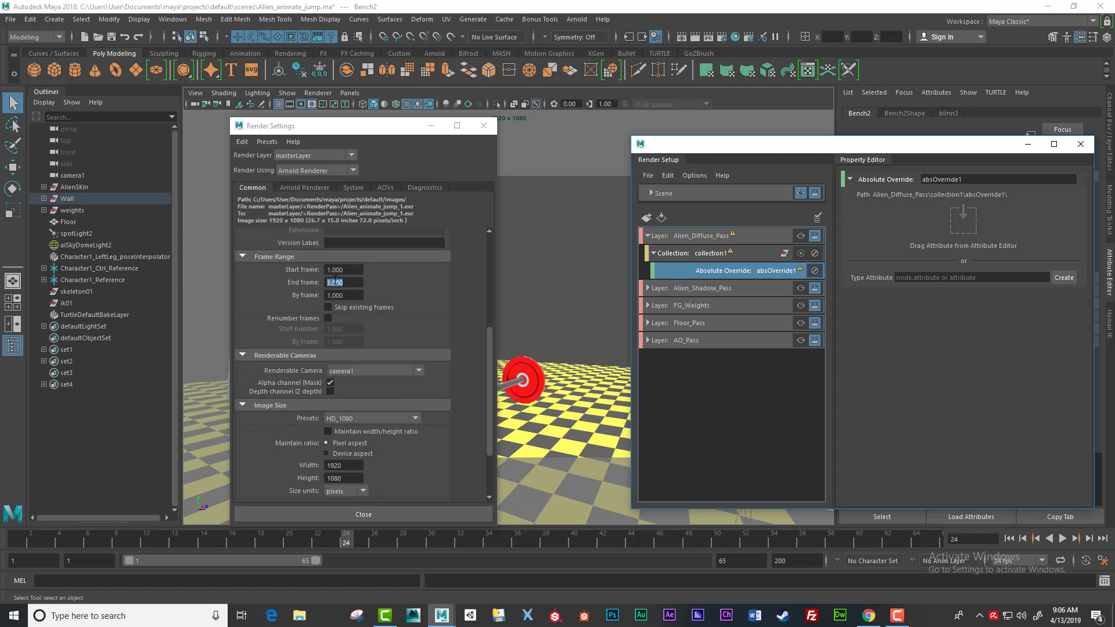
Examine the attribute options offered for the End frame field in the master layer's render settings.
right_click(307, 285)
right_click(306, 285)
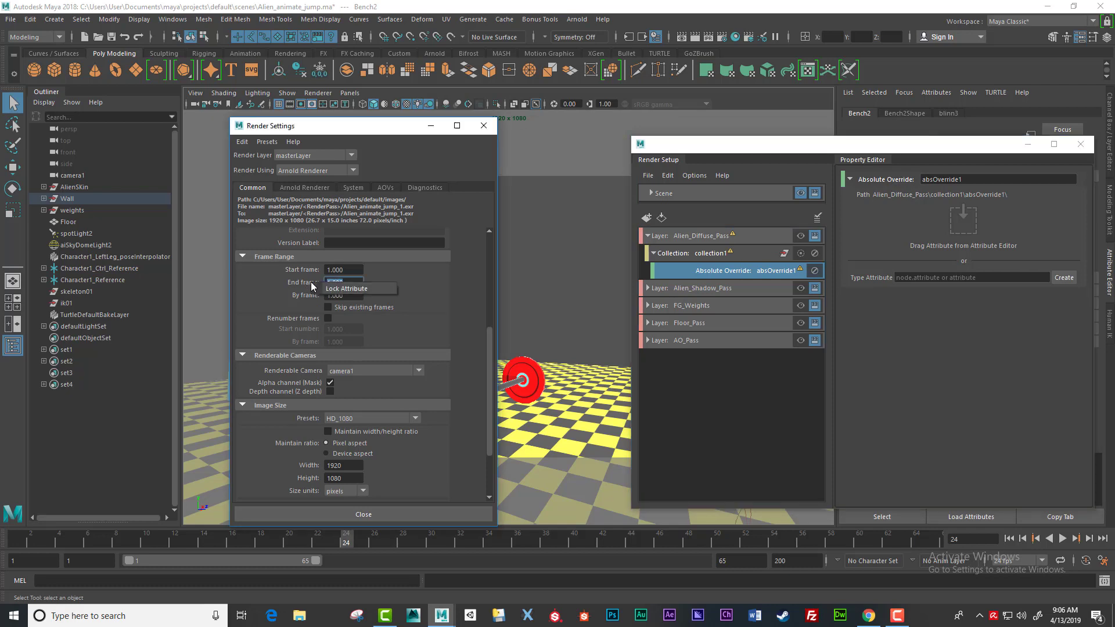
click(335, 284)
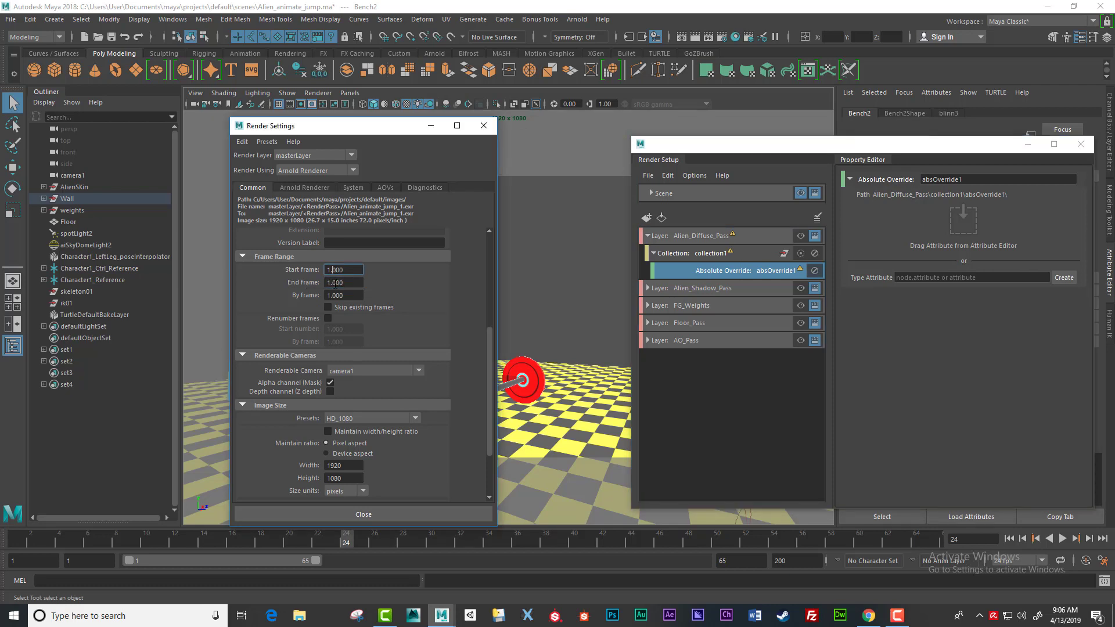
right_click(335, 288)
click(308, 284)
right_click(347, 282)
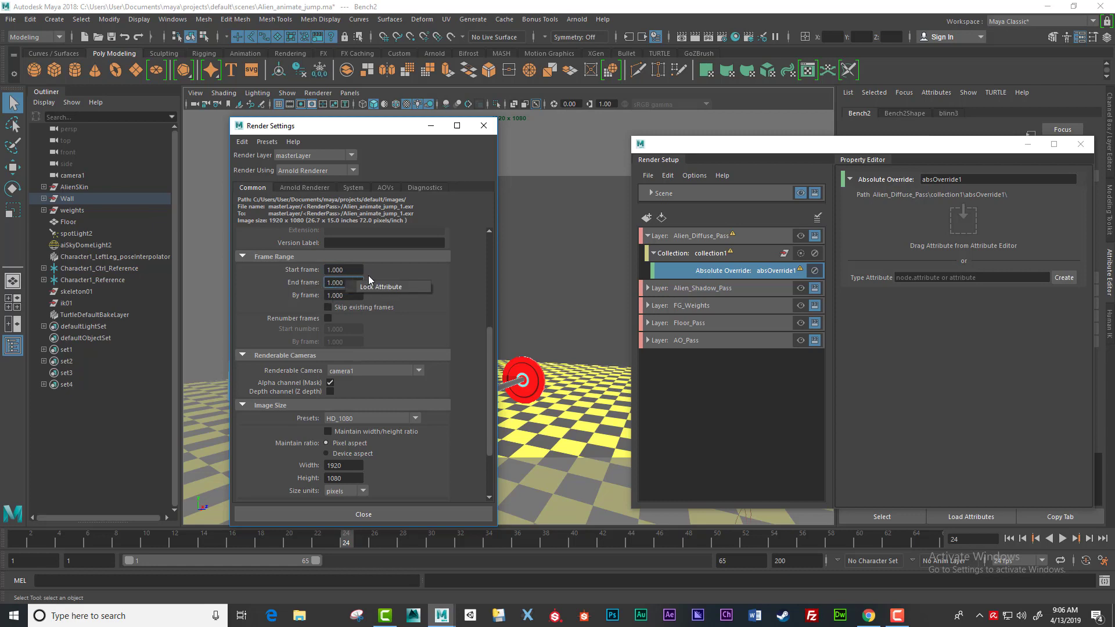
Switch visibility between Alien_Diffuse_Pass and the master scene, comparing the attribute options of the End frame field in each.
click(803, 254)
click(800, 236)
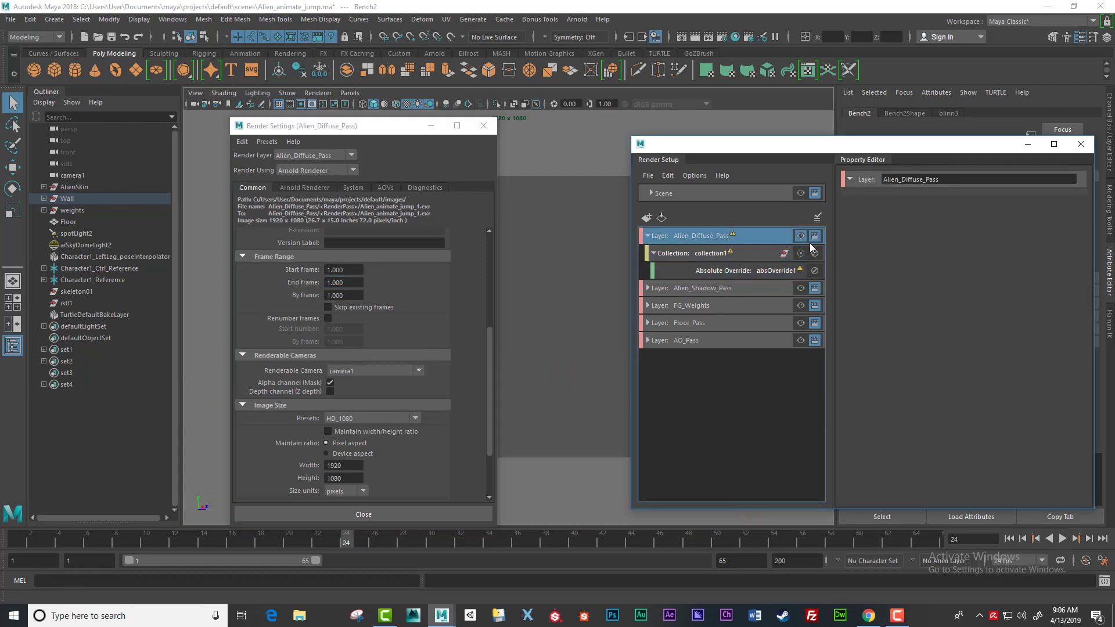
right_click(339, 284)
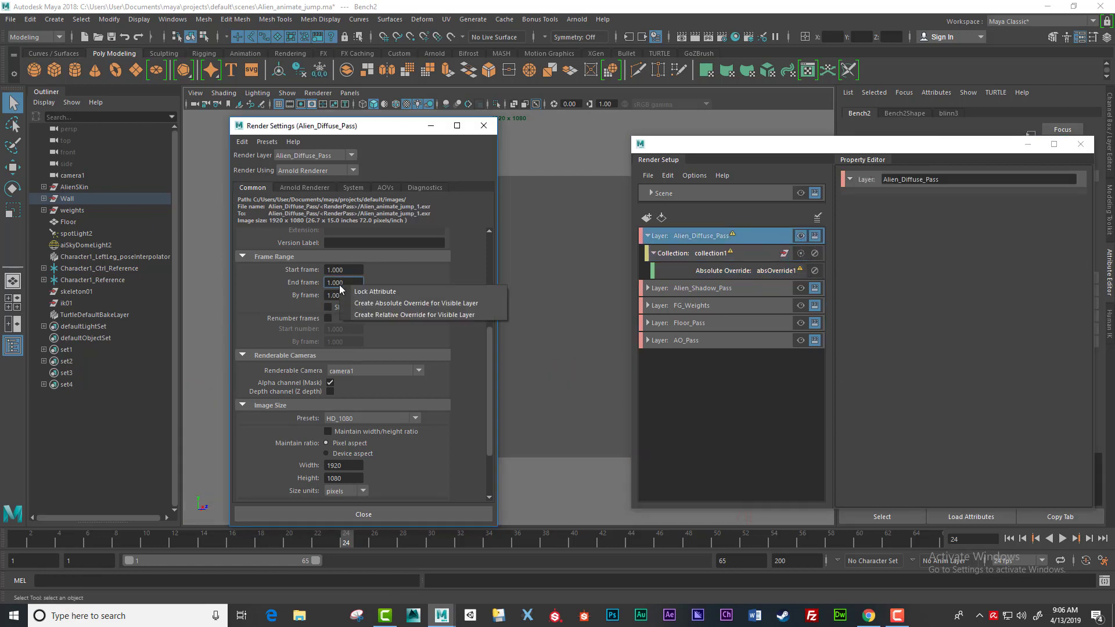
click(381, 274)
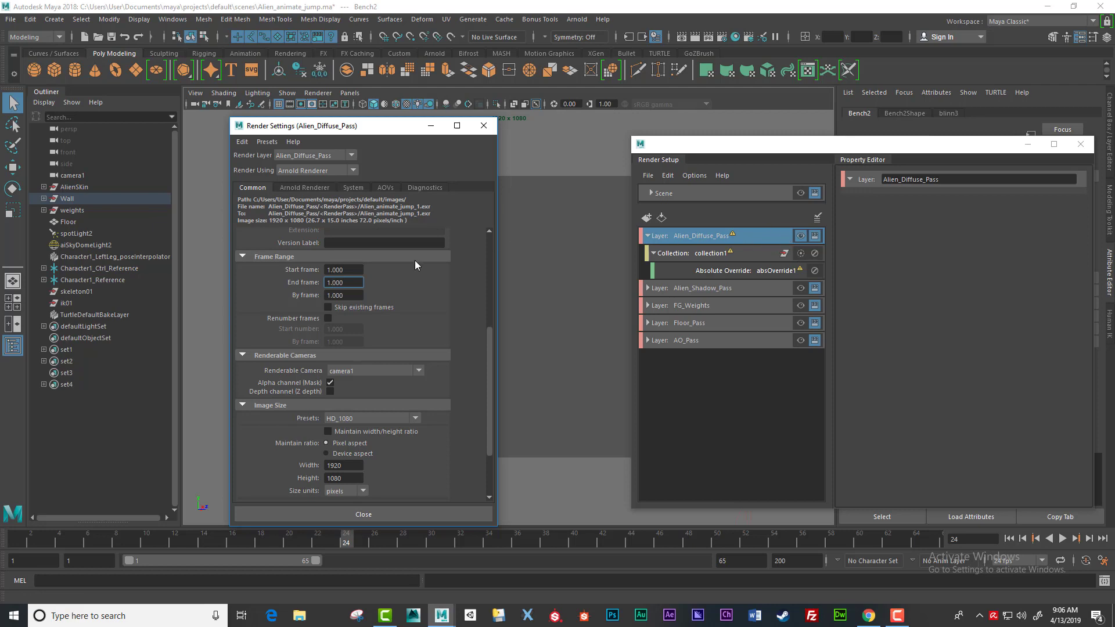
click(801, 194)
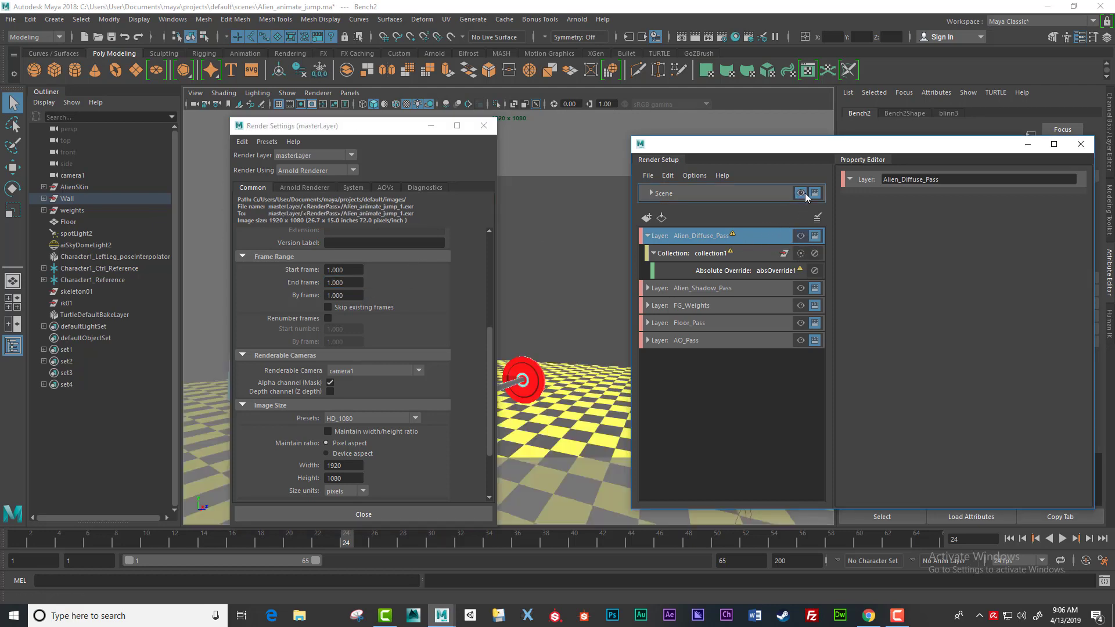
click(802, 237)
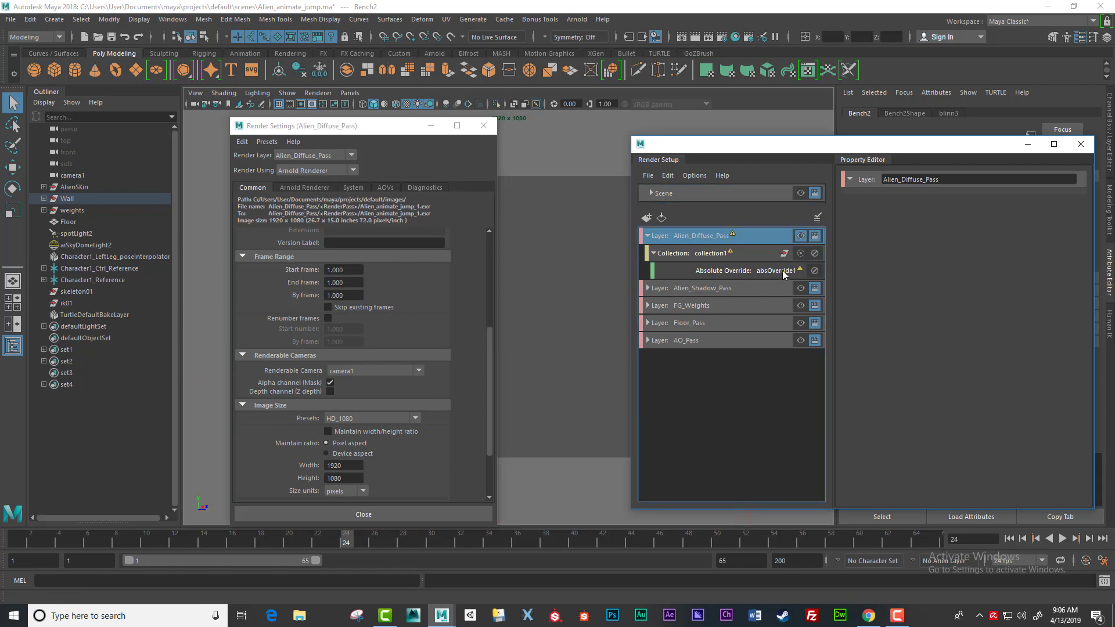
right_click(333, 284)
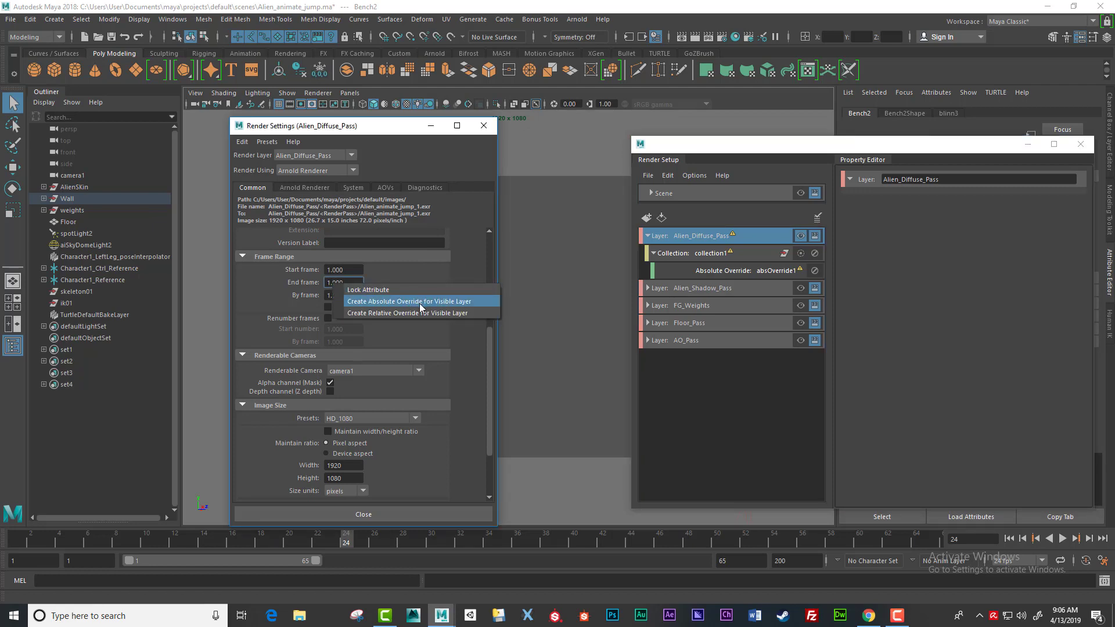
click(291, 311)
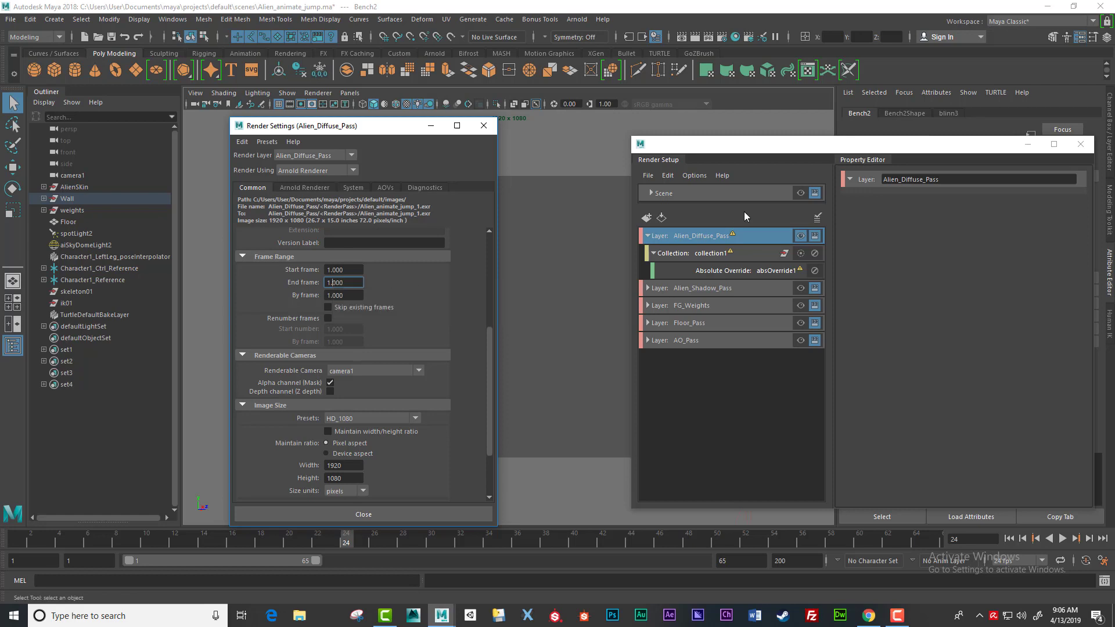
click(800, 193)
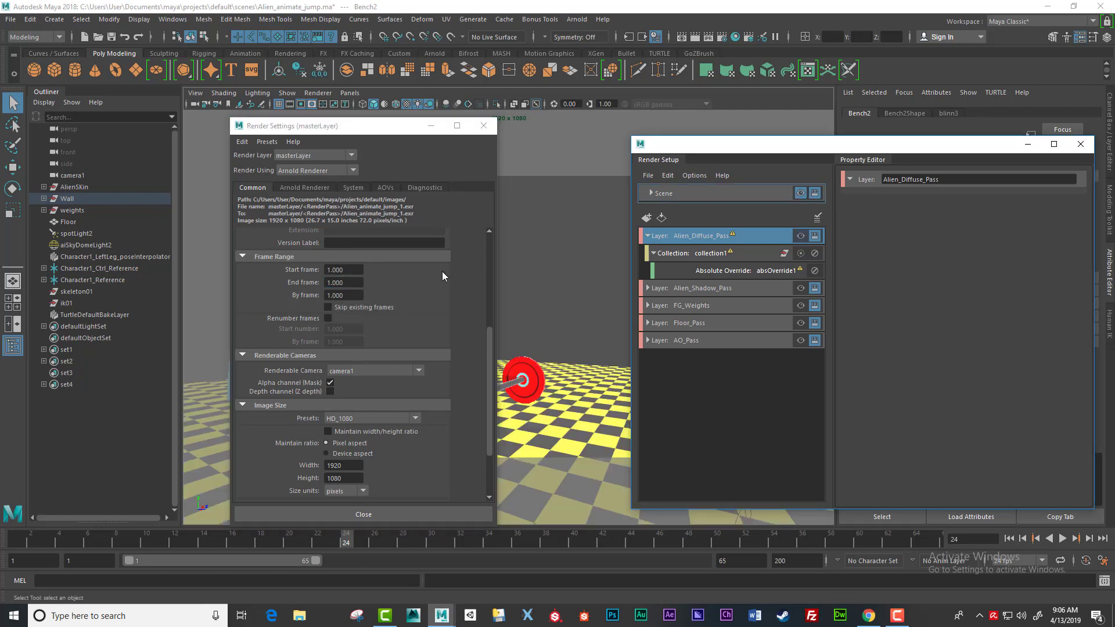
right_click(346, 286)
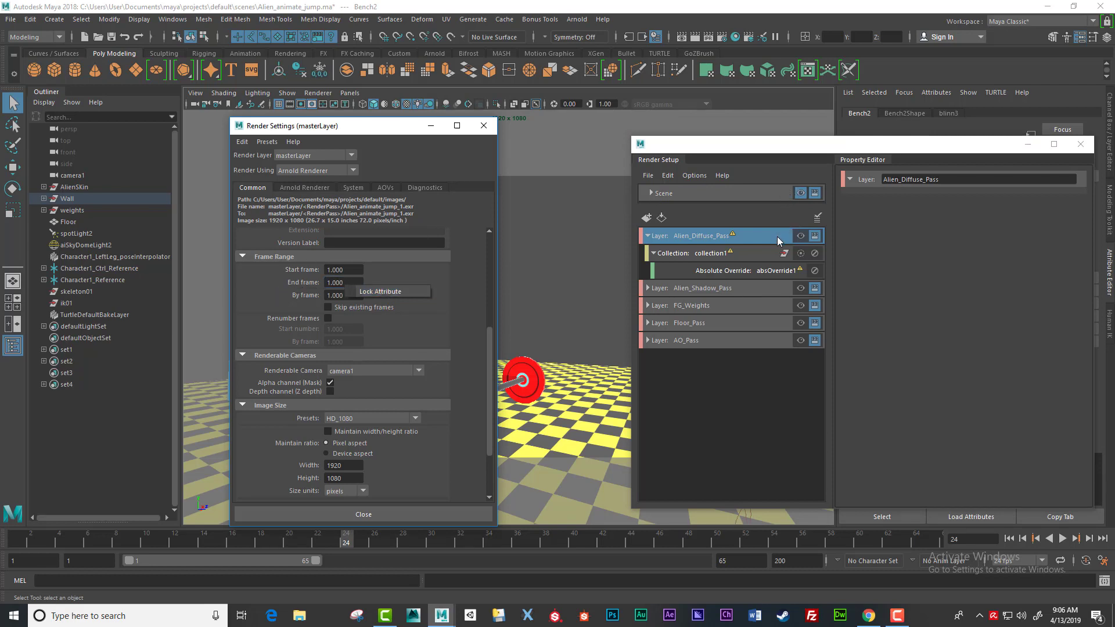
Make Alien_Diffuse_Pass the visible layer and create an absolute override for its End frame.
click(801, 235)
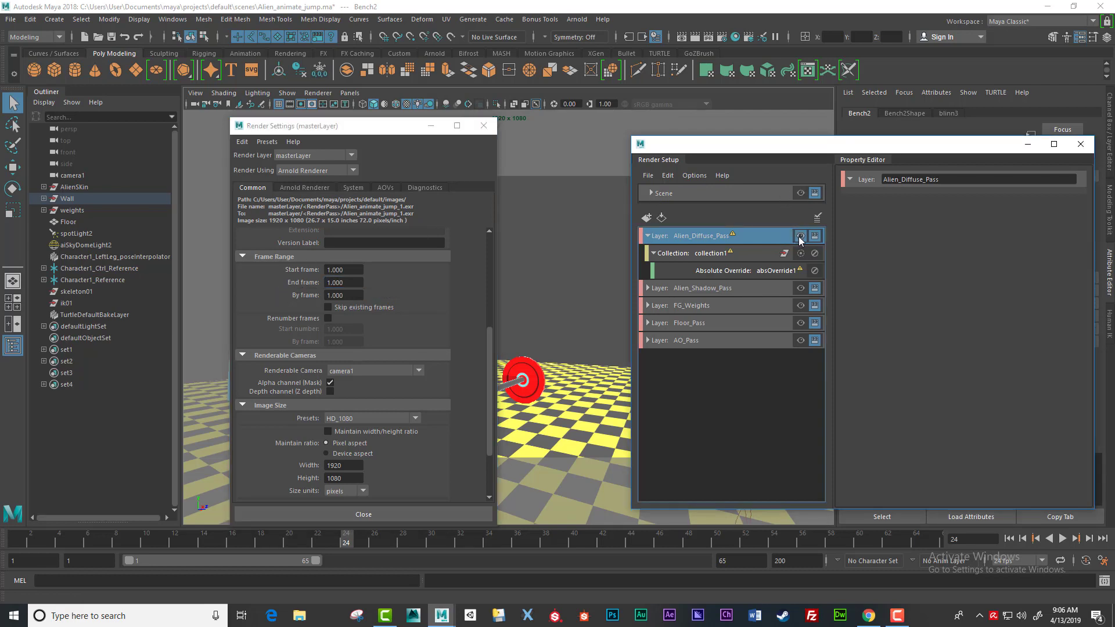
right_click(331, 284)
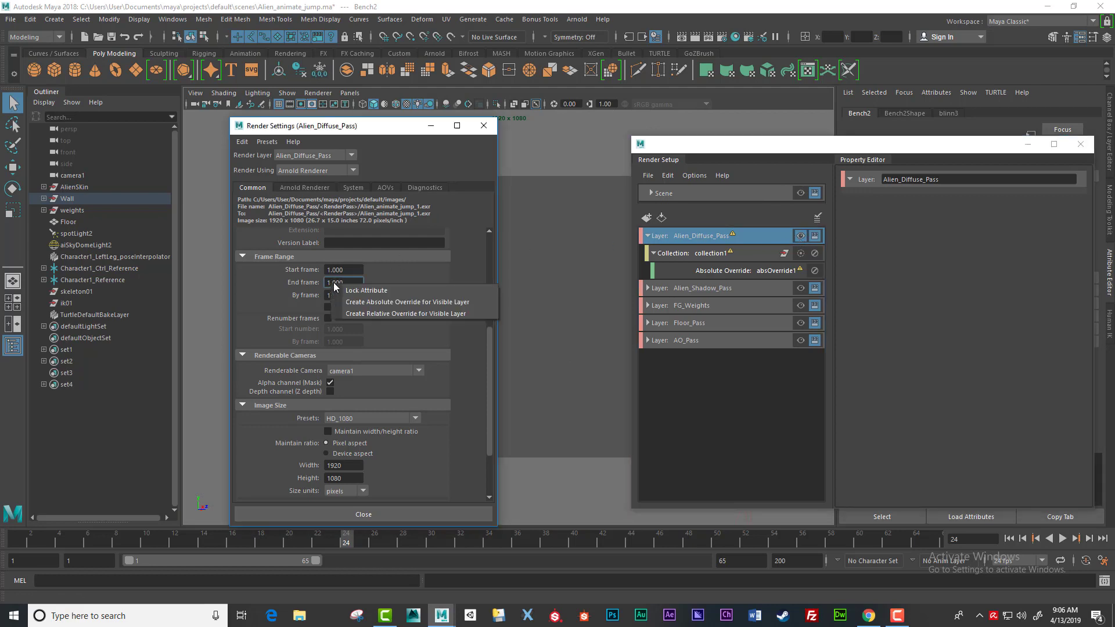
click(411, 302)
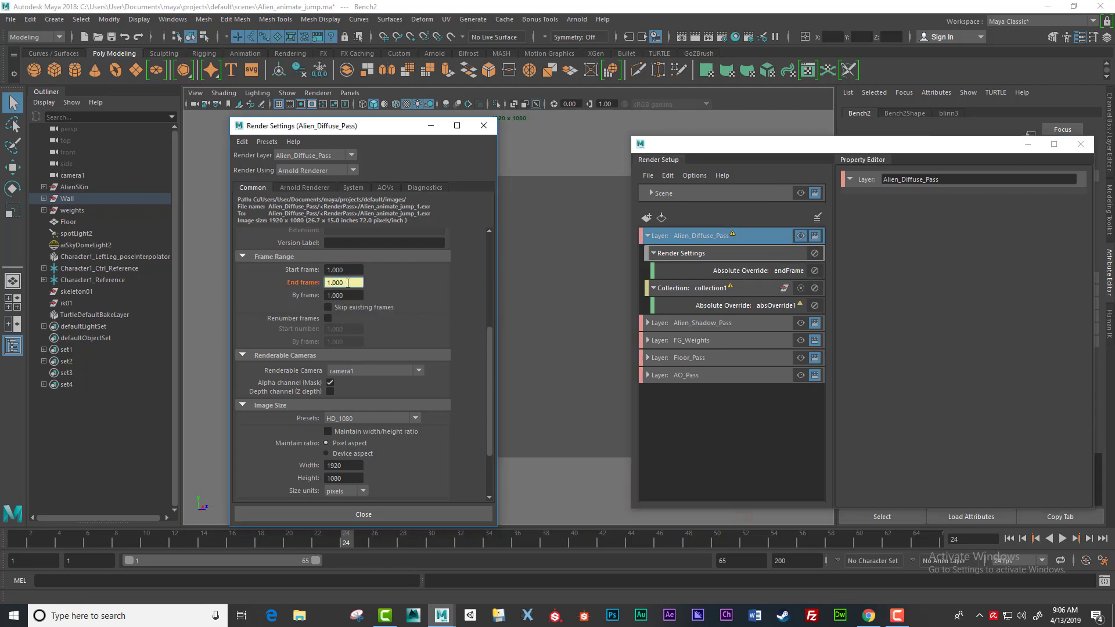
Set the overridden End frame of Alien_Diffuse_Pass to 65.
drag(348, 283, 324, 283)
text(45)
key(Return)
text(65)
key(Return)
click(352, 271)
click(353, 283)
mouse_move(385, 132)
mouse_down()
mouse_move(175, 325)
mouse_move(335, 224)
mouse_move(248, 163)
mouse_move(393, 143)
mouse_up()
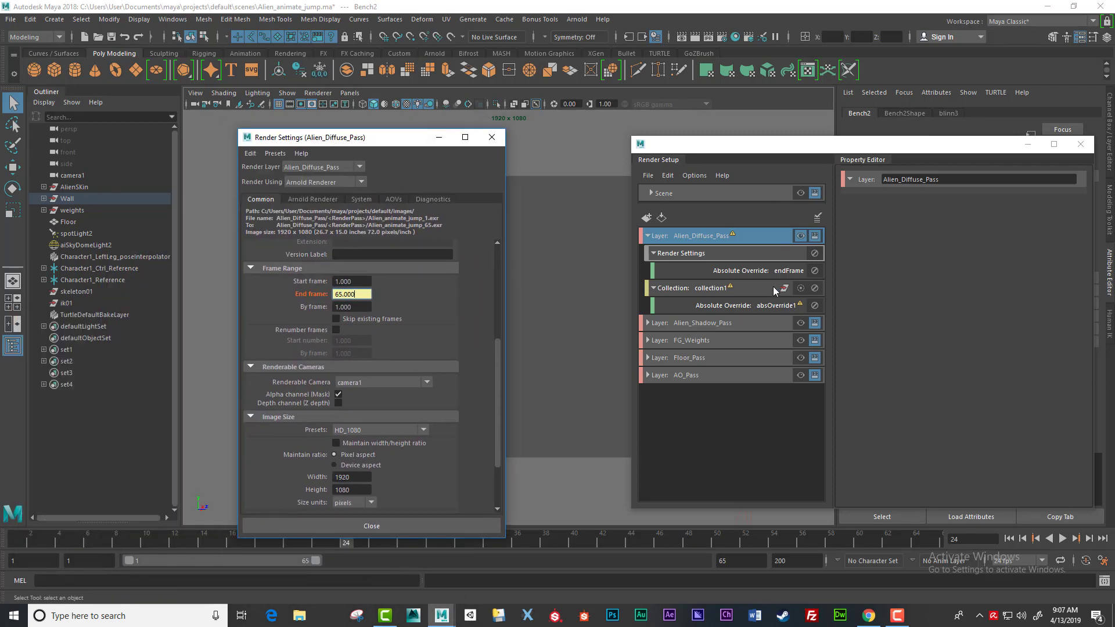
Make Alien_Shadow_Pass and then Floor_Pass visible, examining the frame range in each layer's render settings.
click(781, 323)
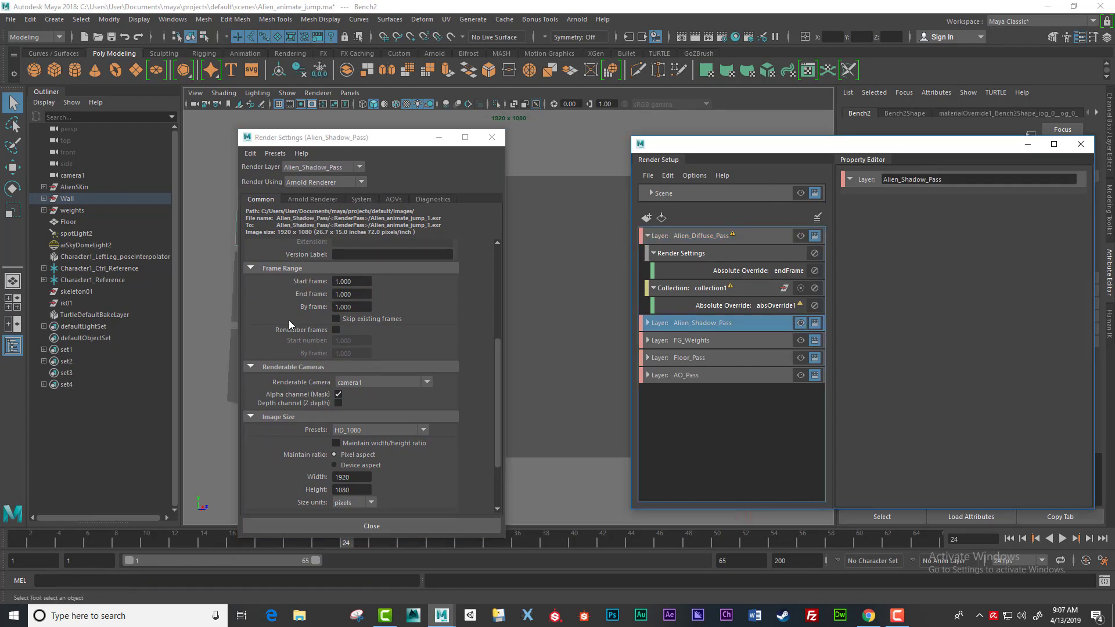
drag(399, 138, 153, 199)
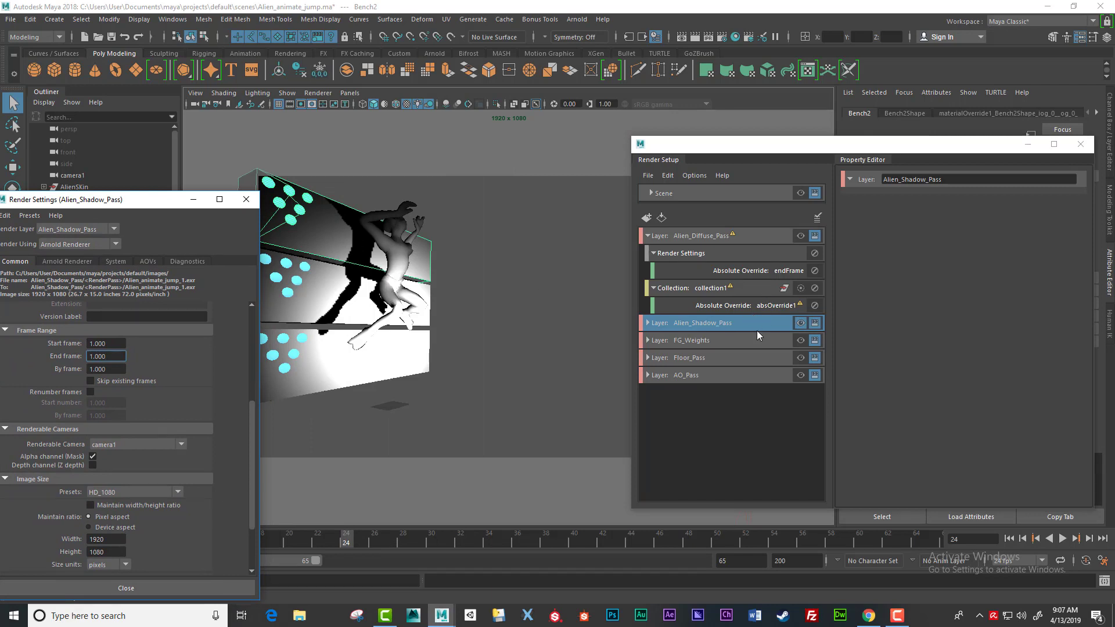
click(733, 358)
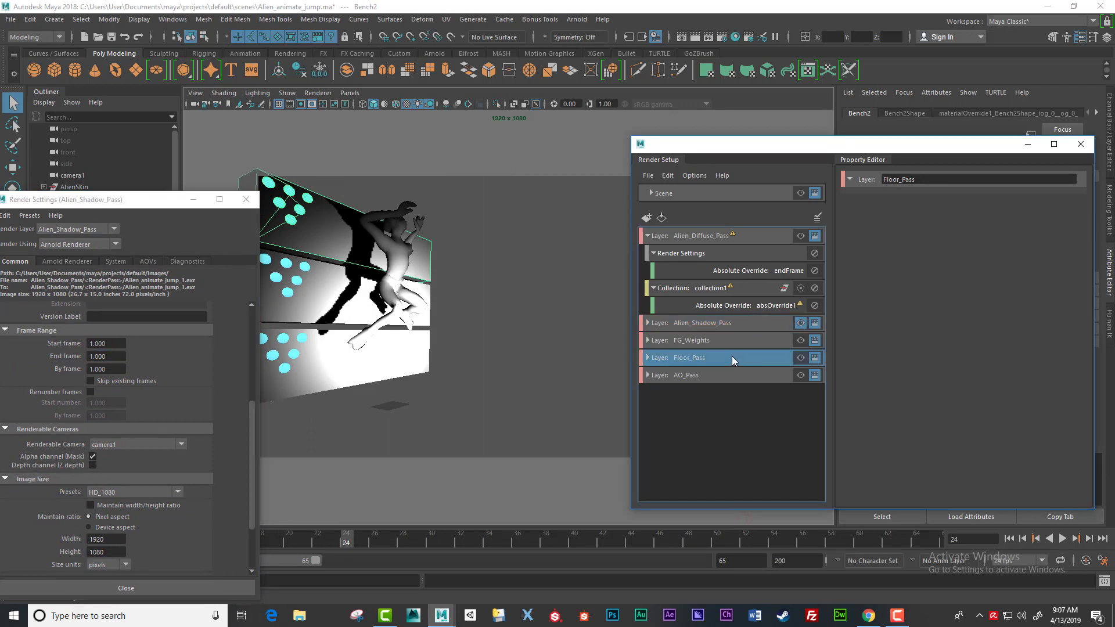
click(801, 358)
drag(133, 199, 340, 168)
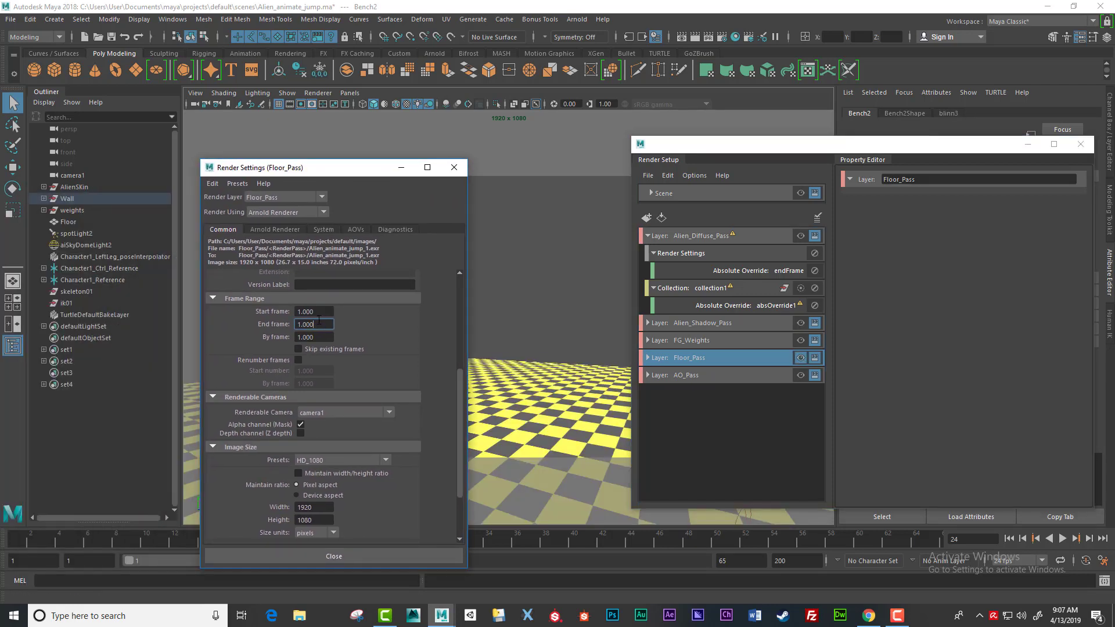
drag(344, 176, 469, 141)
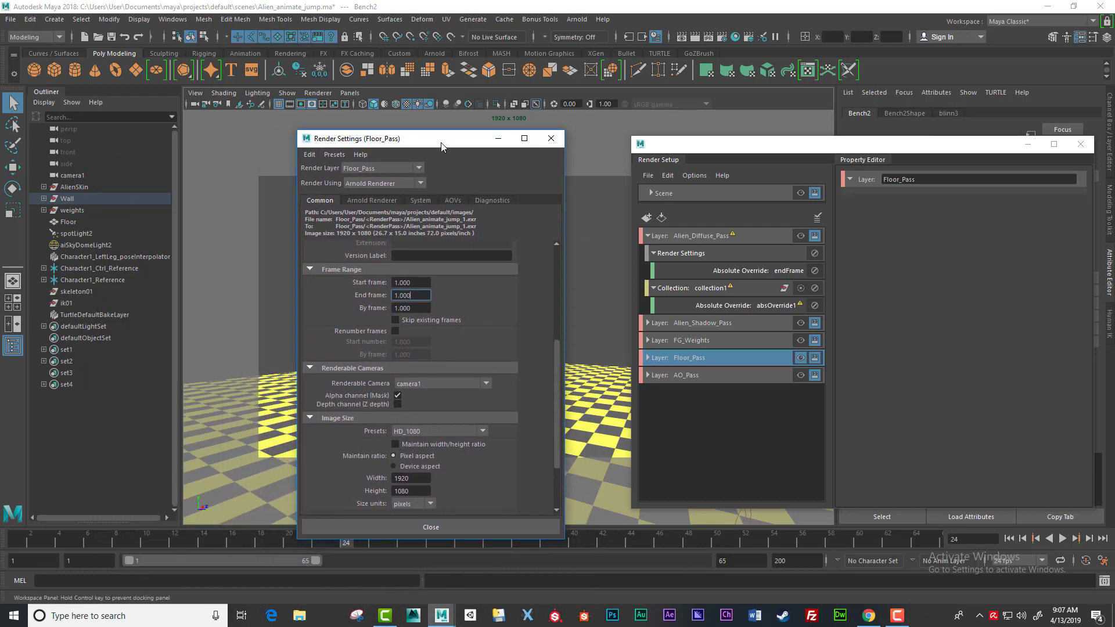
Close Render Settings and reposition the Render Setup window over the viewport.
drag(555, 354, 538, 177)
click(556, 144)
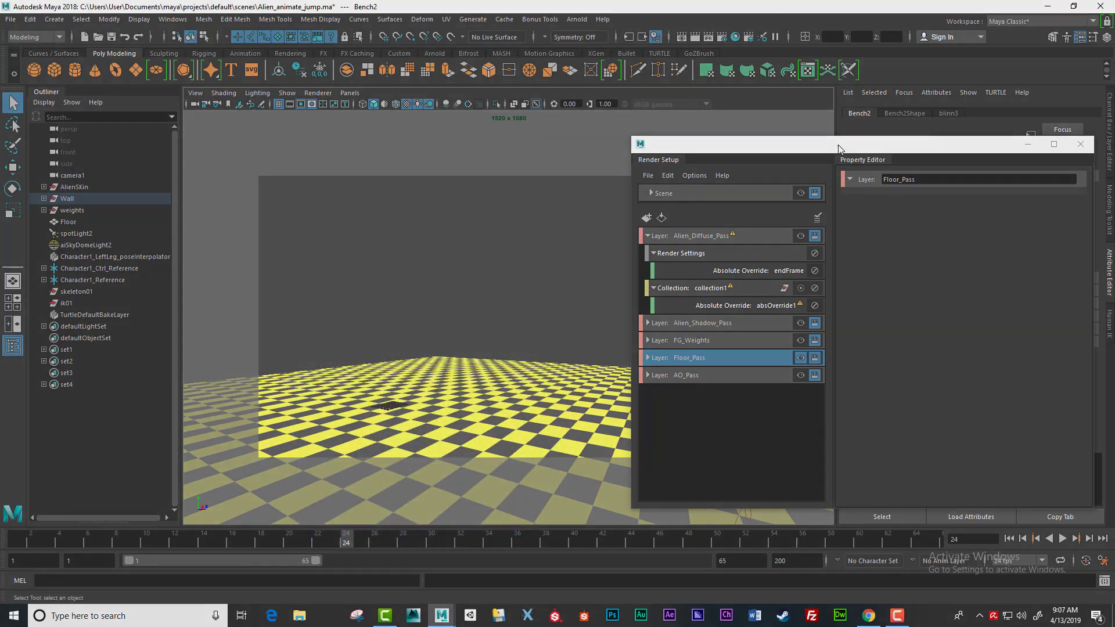
drag(837, 147, 652, 197)
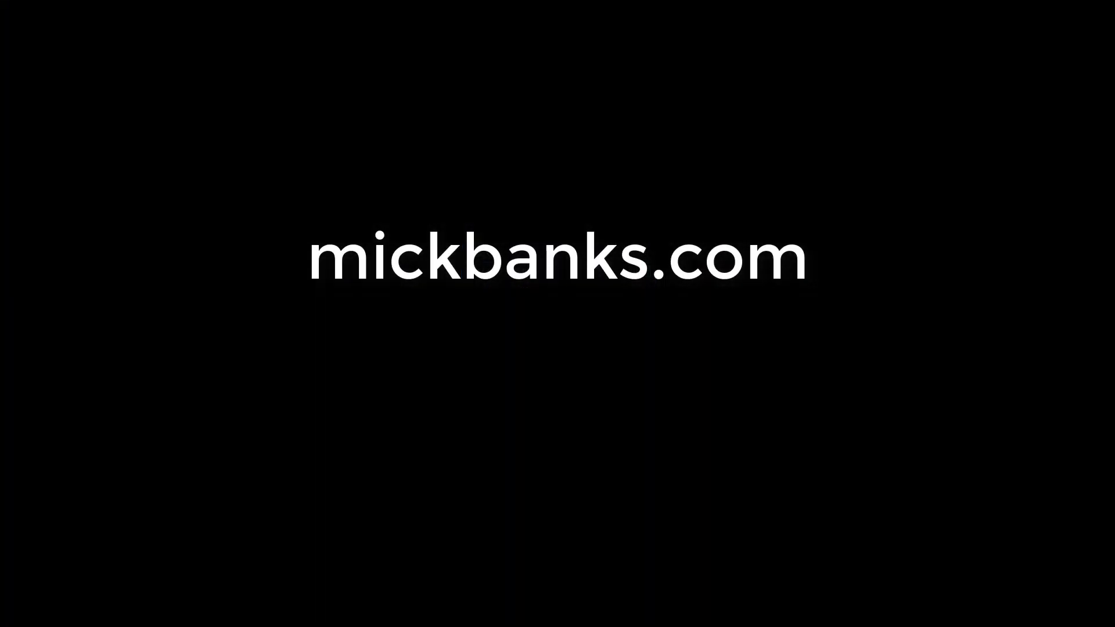